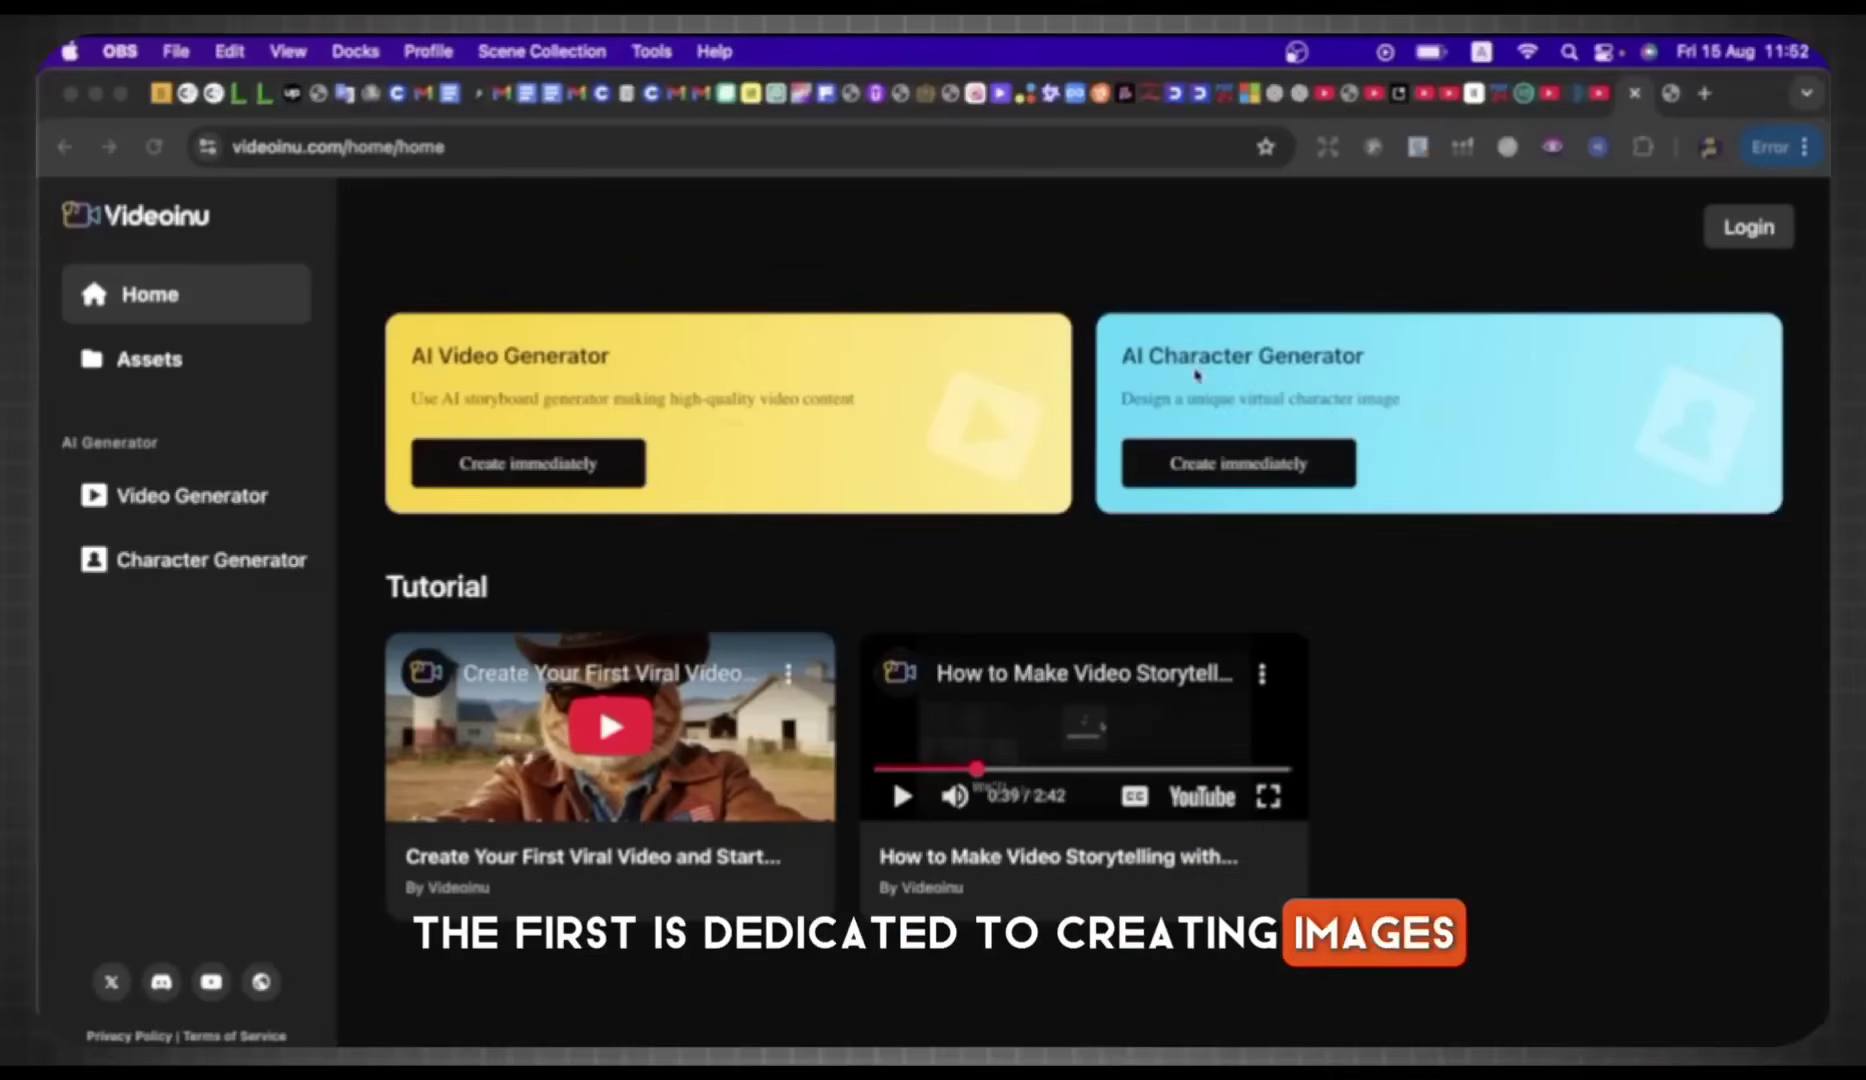
Bring Chrome forward and go to Videoinu's Create Your Account registration page.
{"action": "left_click", "coordinate": [1297, 435]}
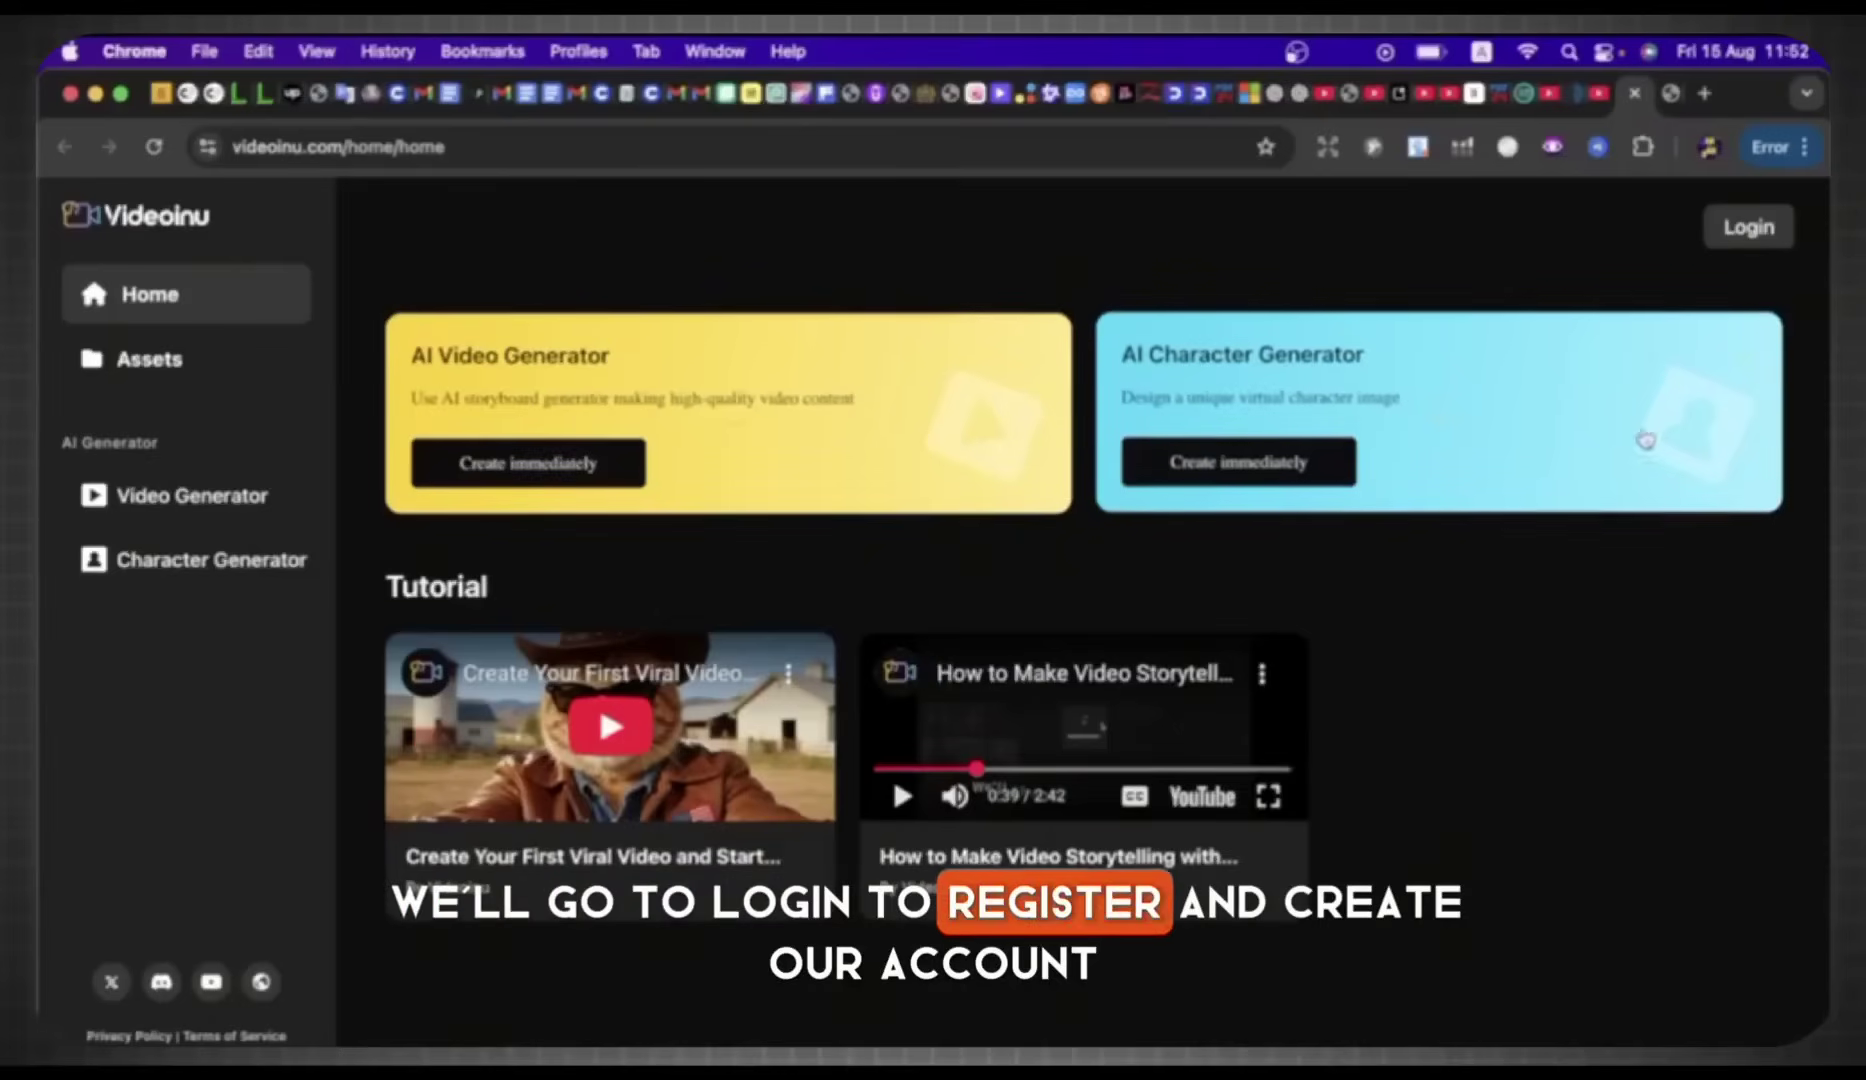
{"action": "left_click", "coordinate": [1744, 230]}
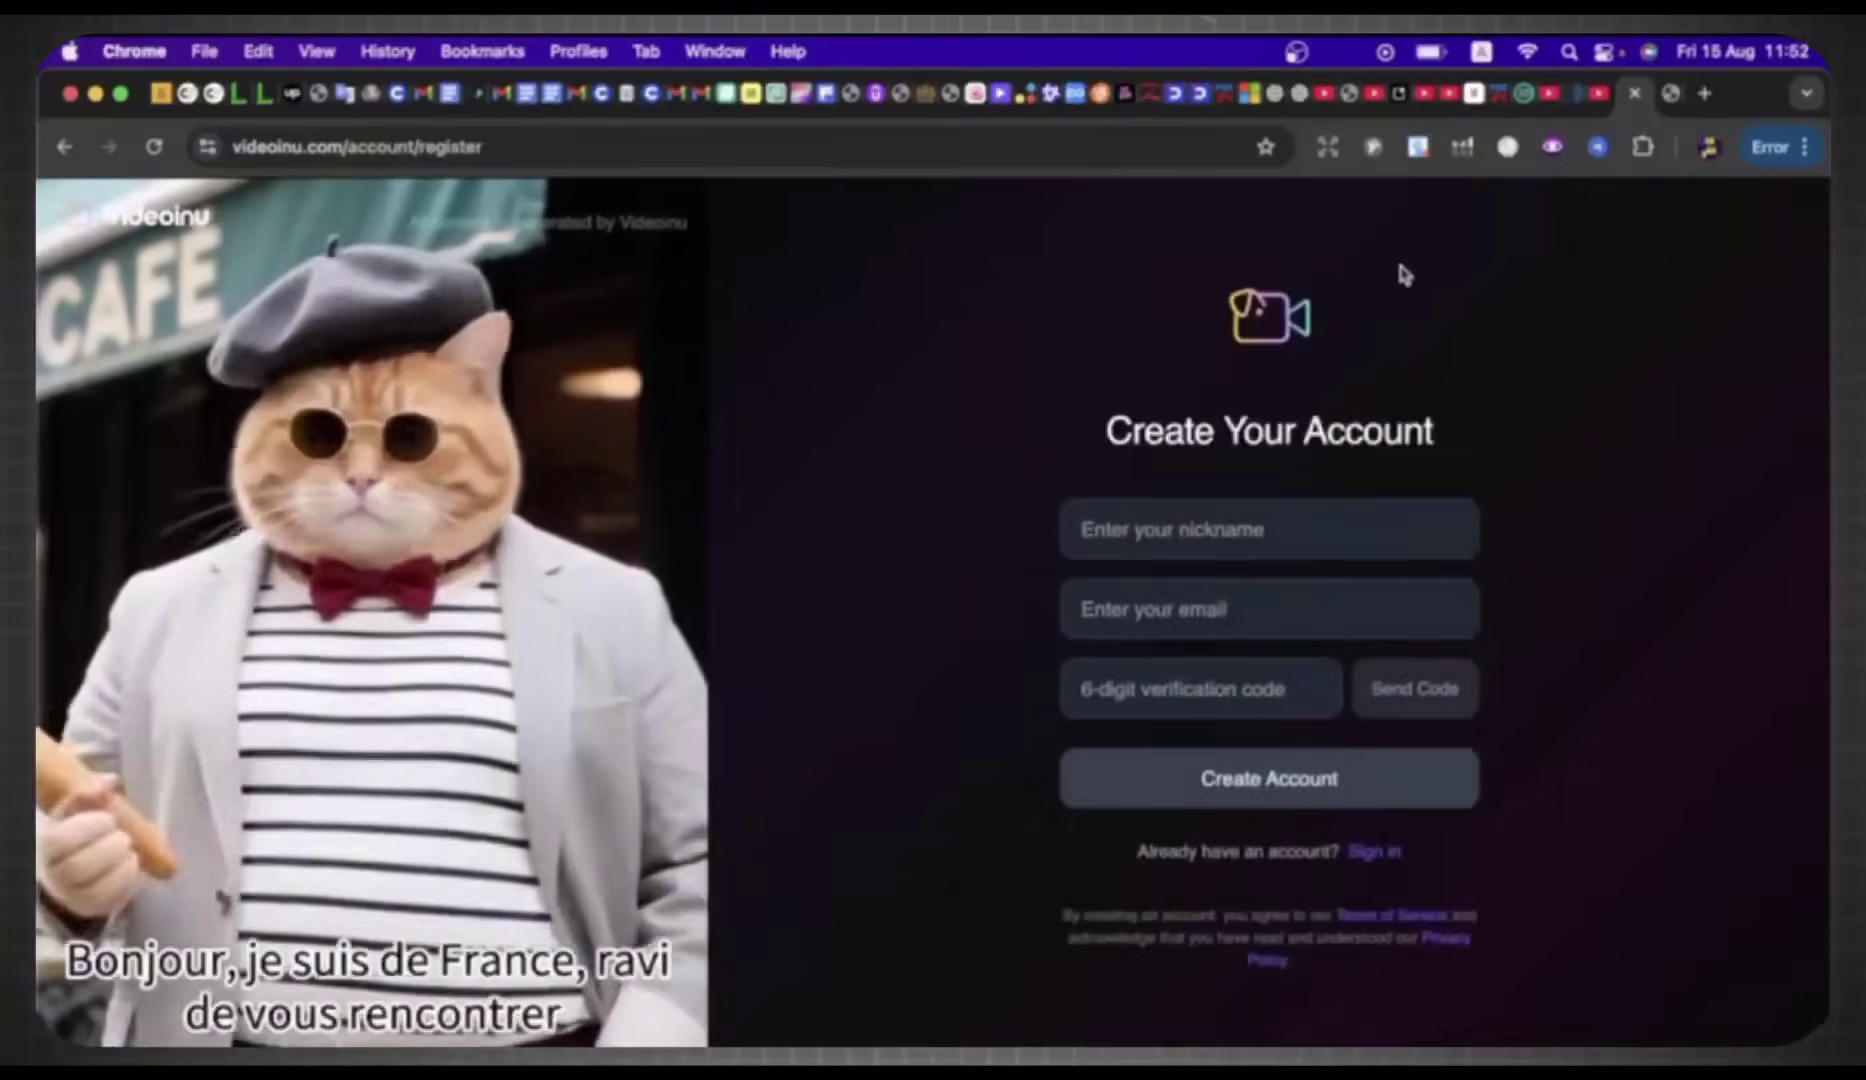
Enter a nickname and the copied Temp Mail address, and request a verification code.
{"action": "left_click", "coordinate": [1526, 93]}
{"action": "left_click", "coordinate": [1180, 433]}
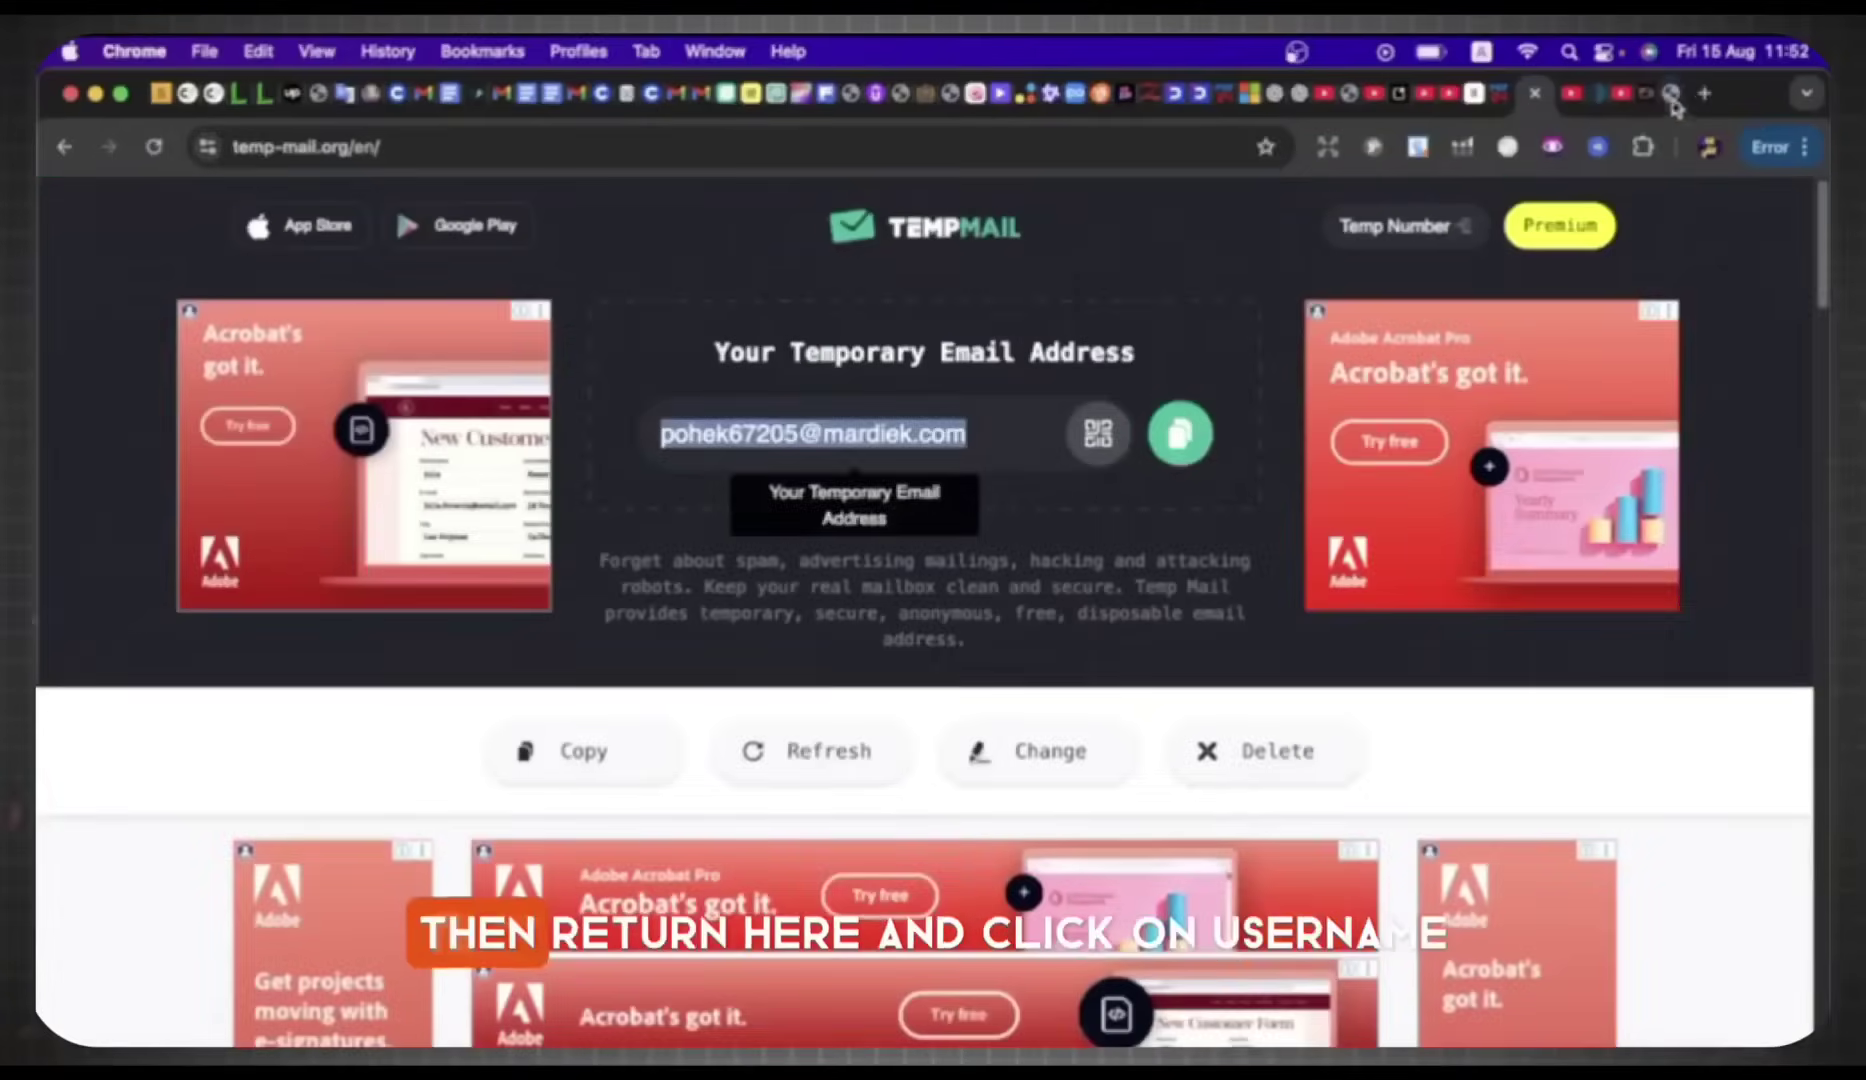
{"action": "left_click", "coordinate": [1648, 93]}
{"action": "left_click", "coordinate": [1215, 530]}
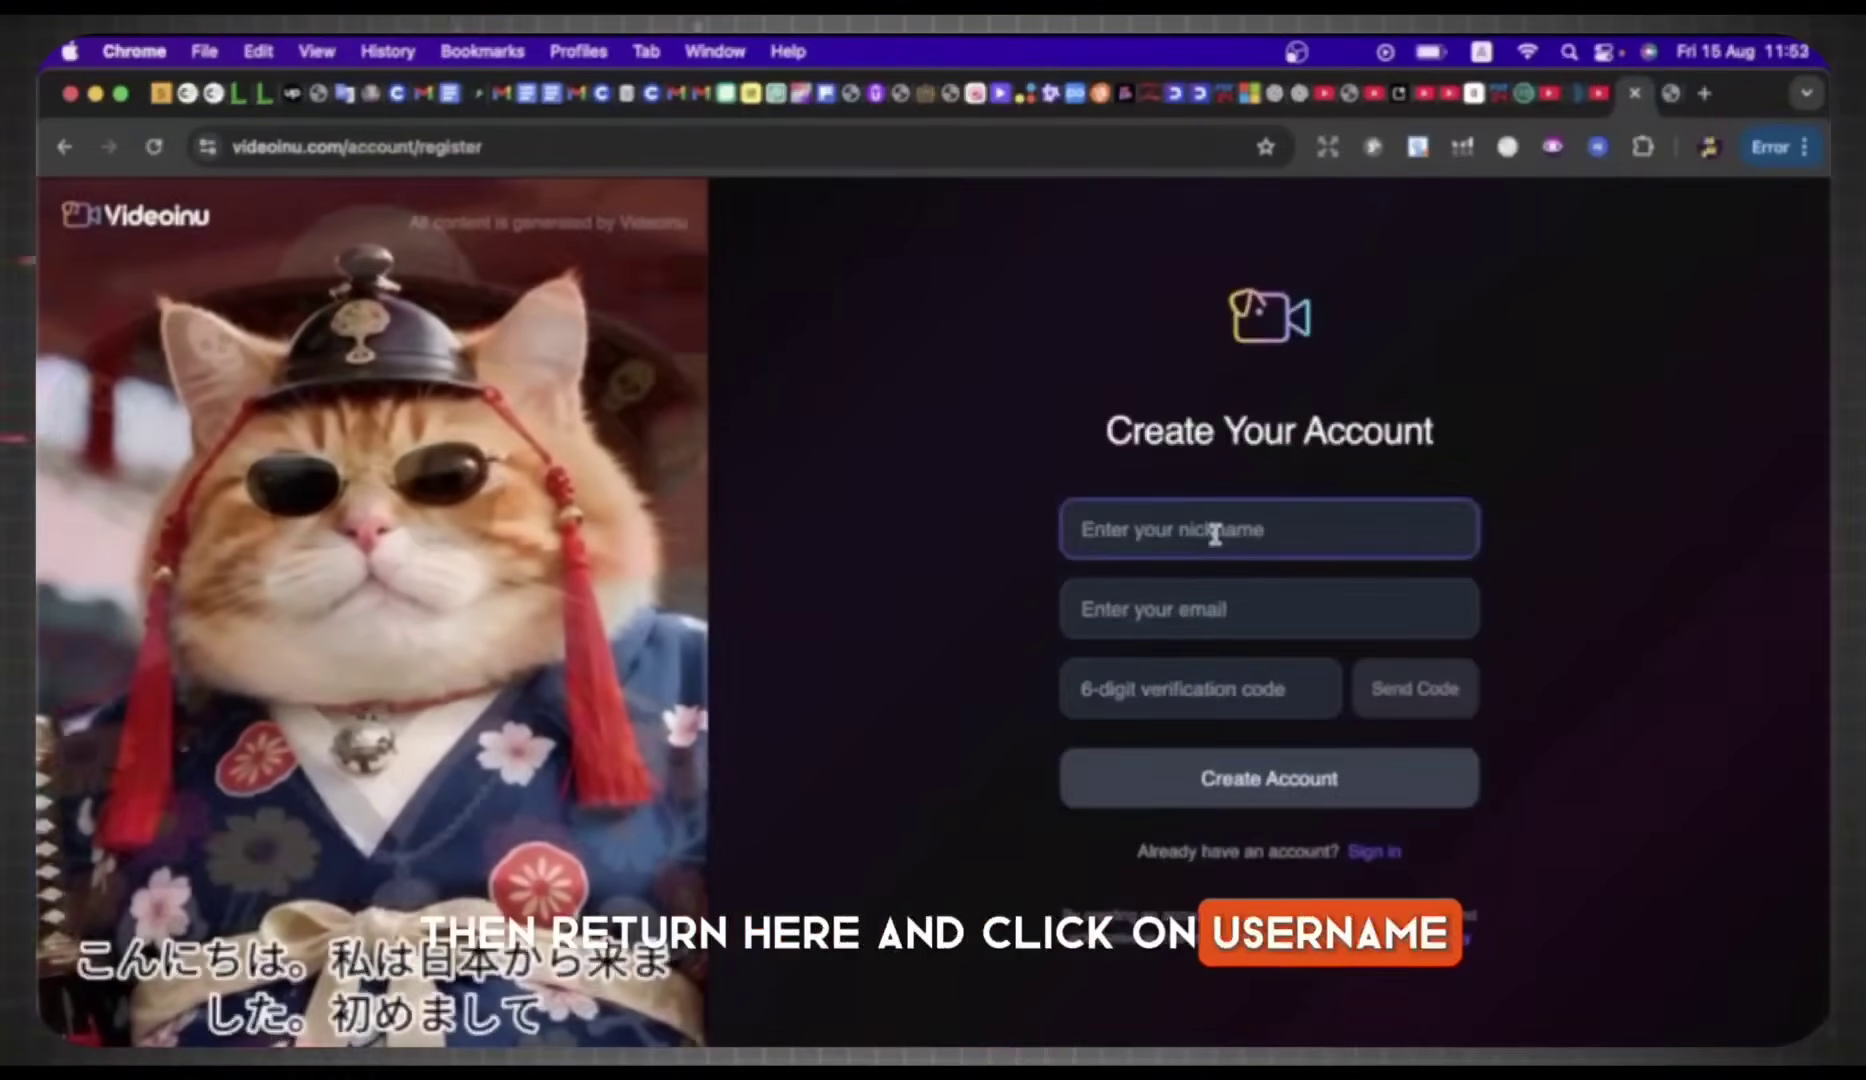
{"action": "type", "text": "PIKOMEN2001"}
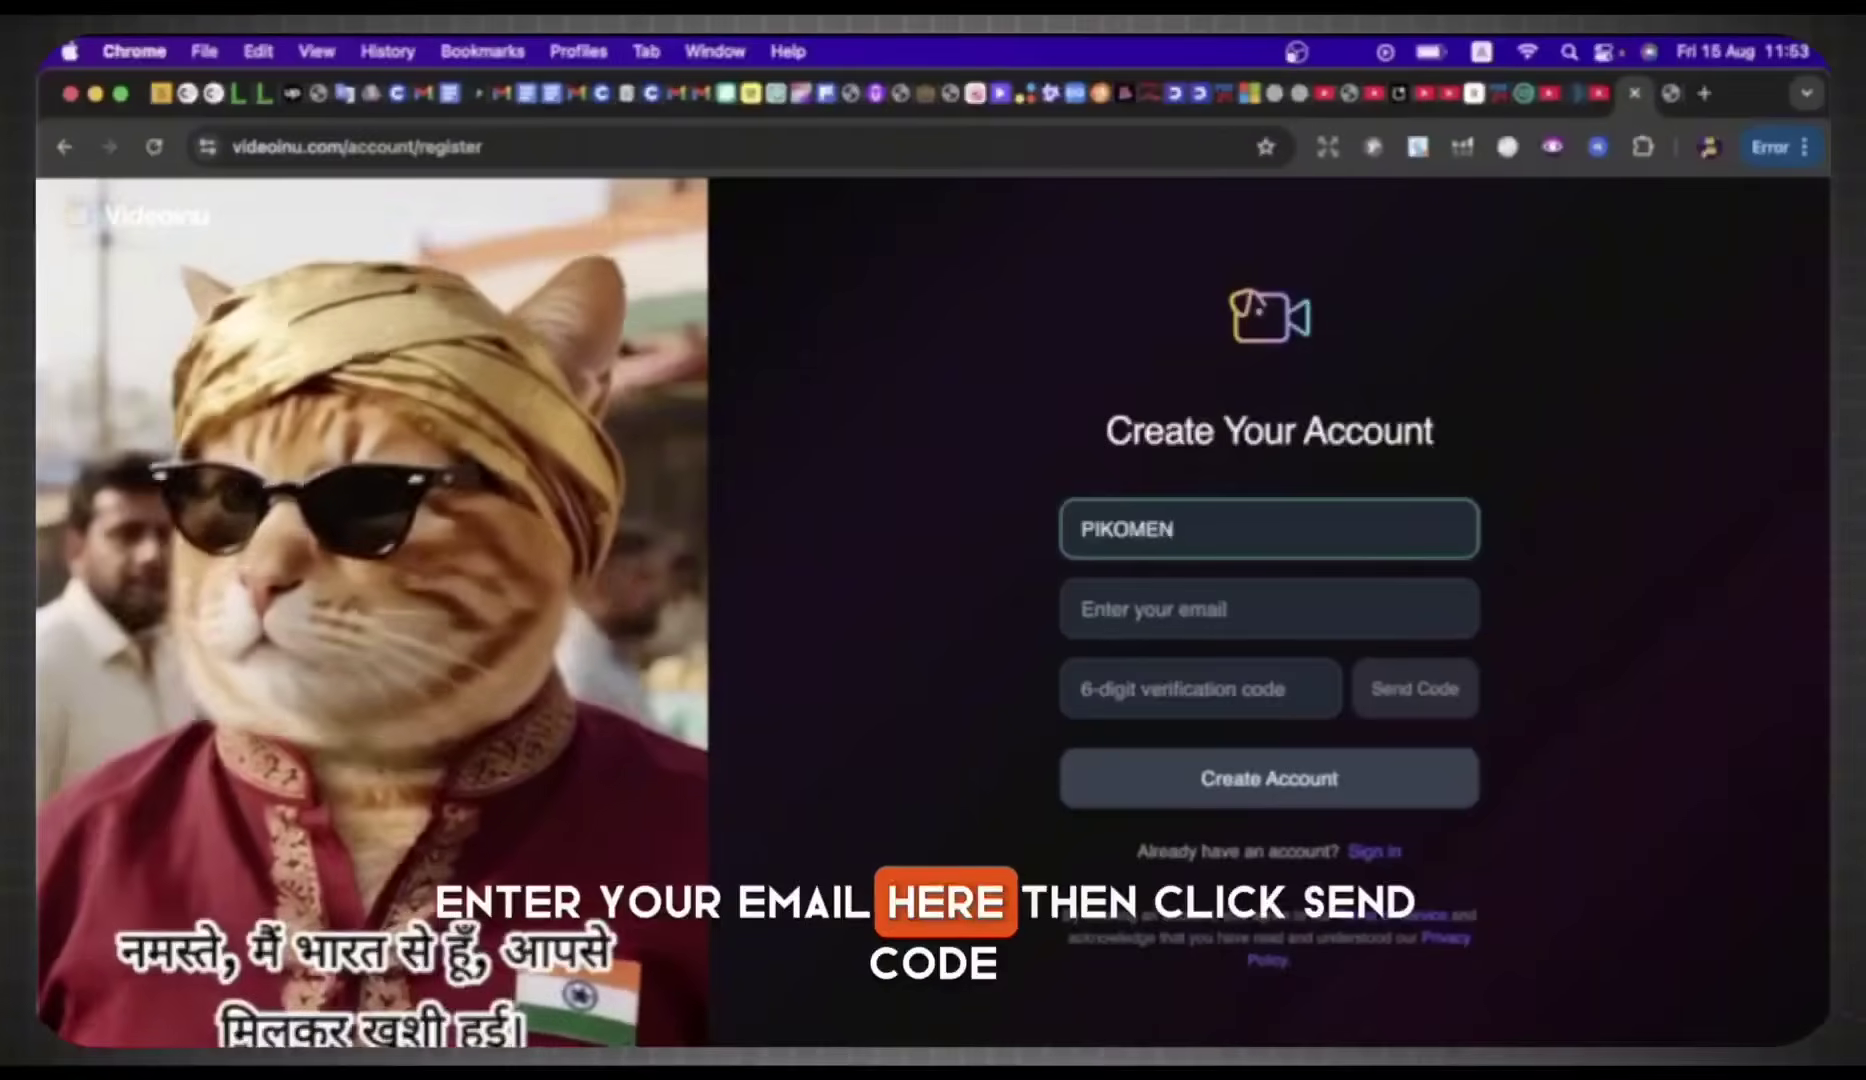
{"action": "left_click", "coordinate": [1195, 610]}
{"action": "key", "text": "super+v"}
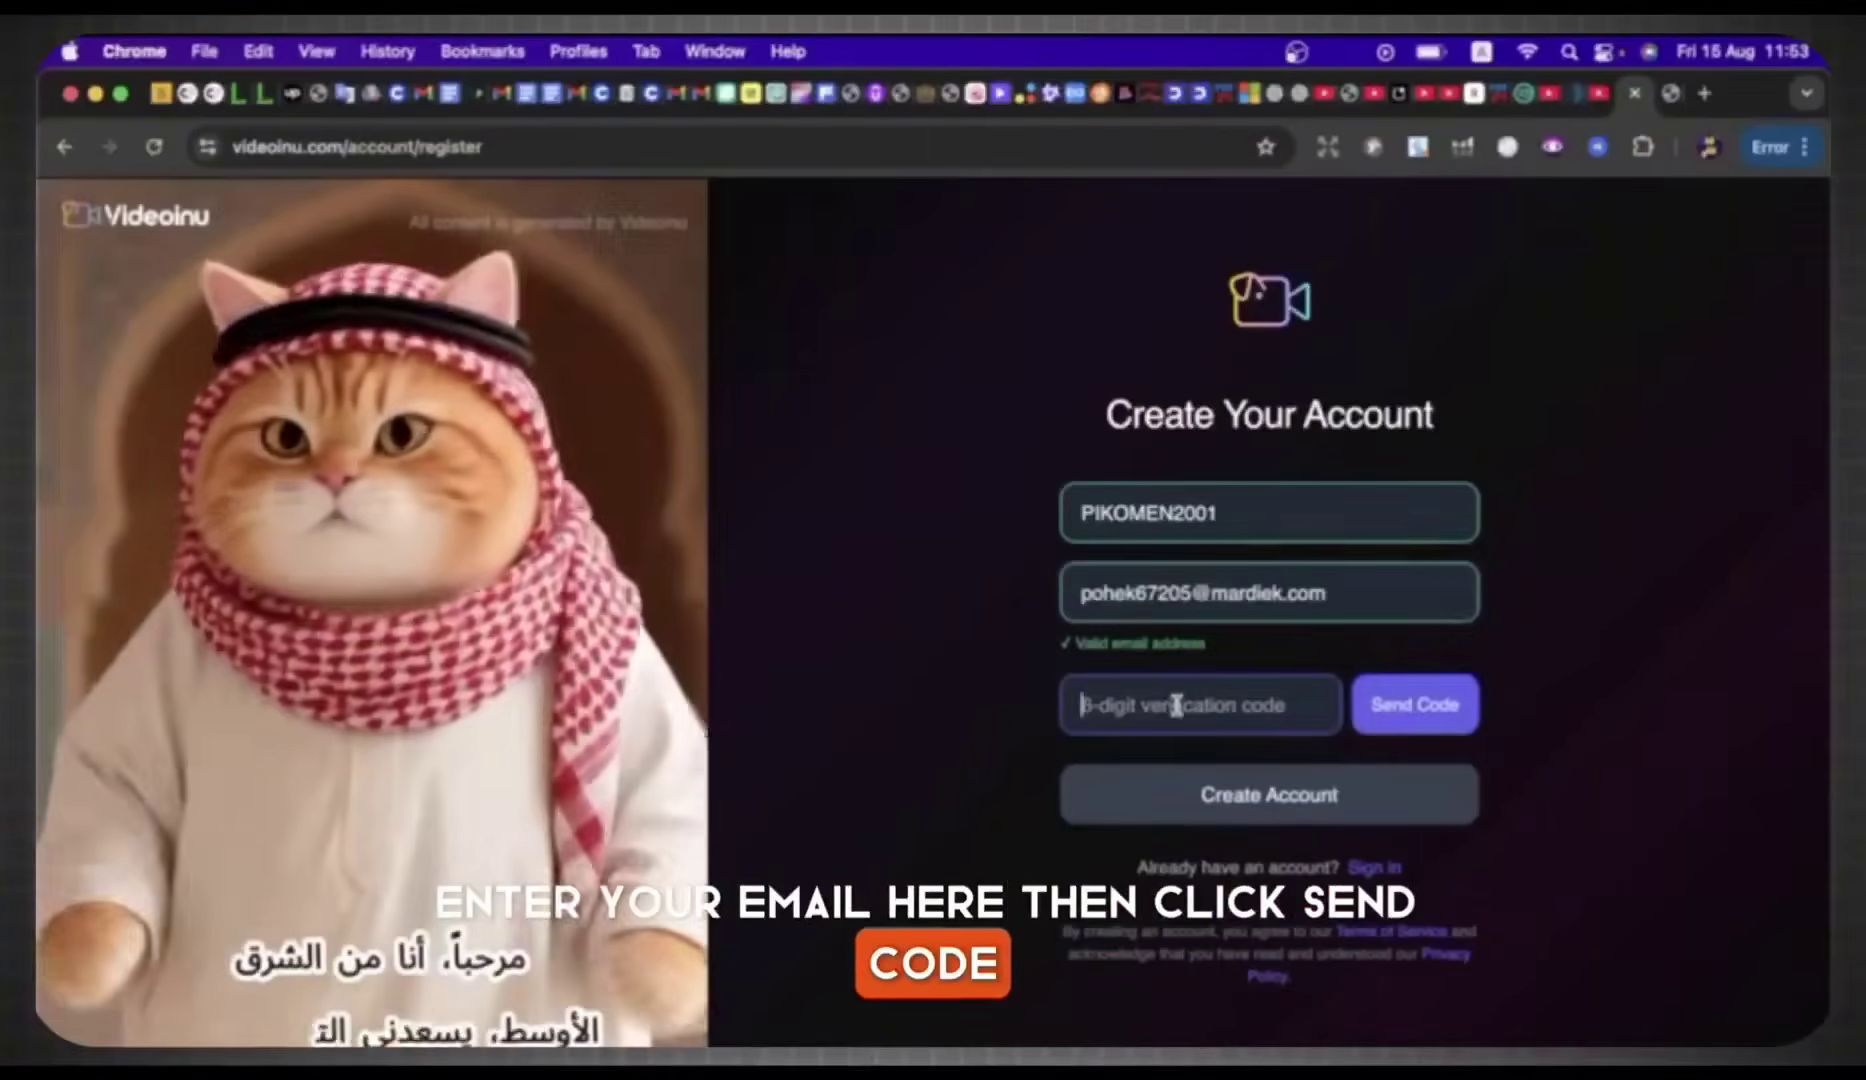
{"action": "left_click", "coordinate": [1415, 712]}
Copy the code from the Videoinu email in the temporary inbox, paste it, and create the account.
{"action": "left_click", "coordinate": [1520, 95]}
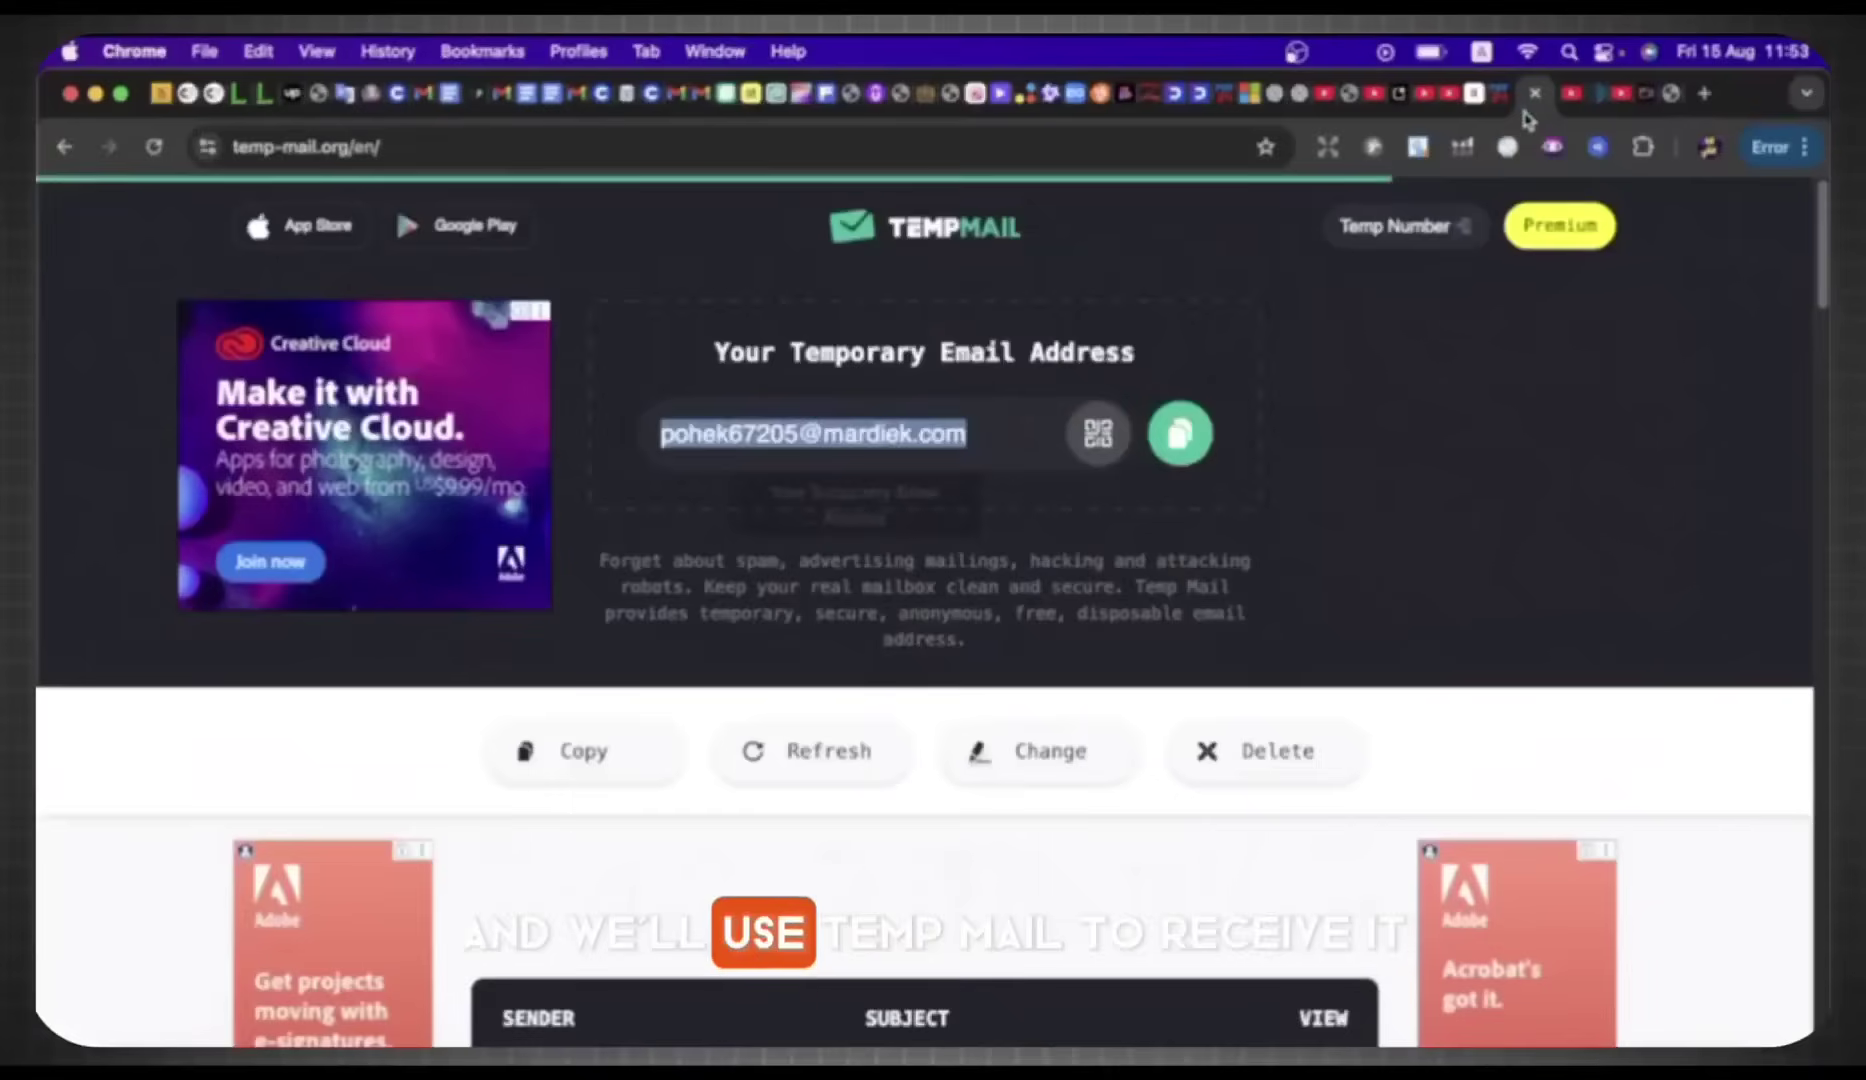
{"action": "scroll", "coordinate": [1395, 646], "scroll_direction": "down", "scroll_amount": 5}
{"action": "left_click", "coordinate": [548, 622]}
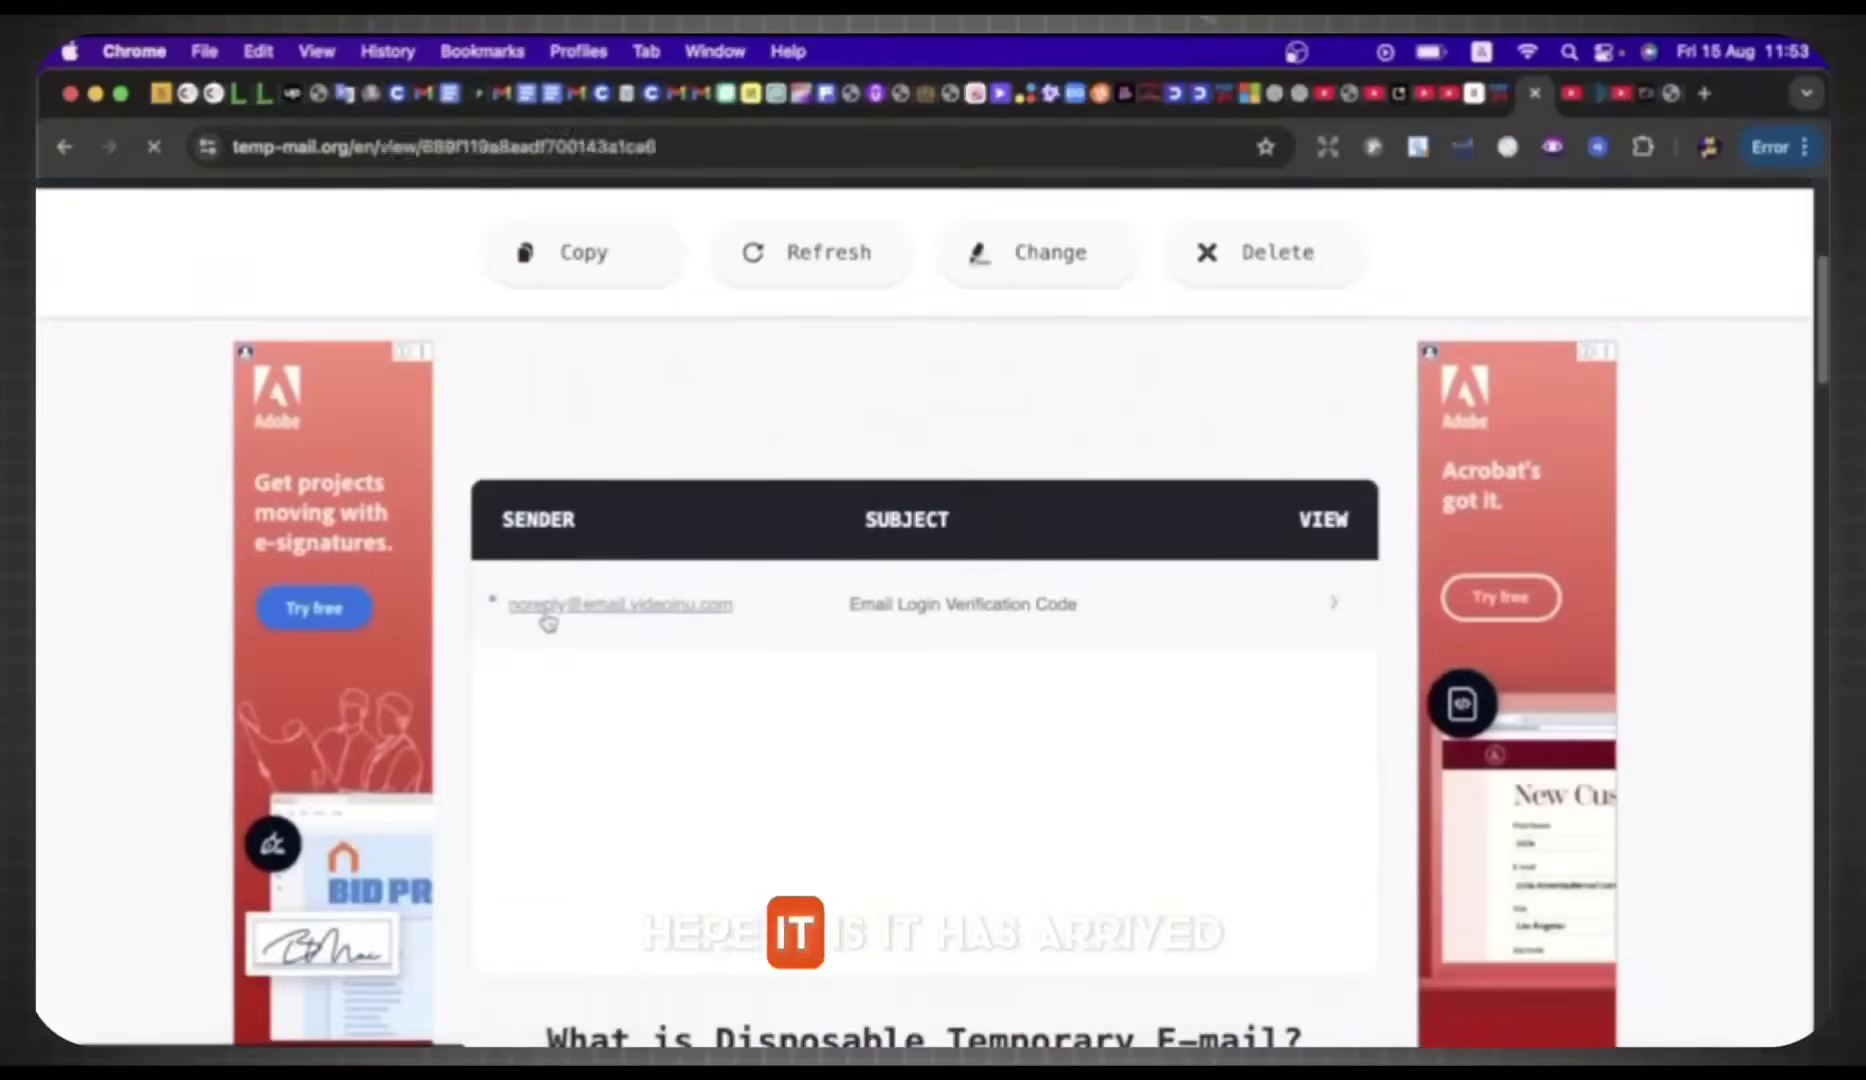
{"action": "scroll", "coordinate": [900, 800], "scroll_direction": "down", "scroll_amount": 3}
{"action": "left_click", "coordinate": [922, 1017]}
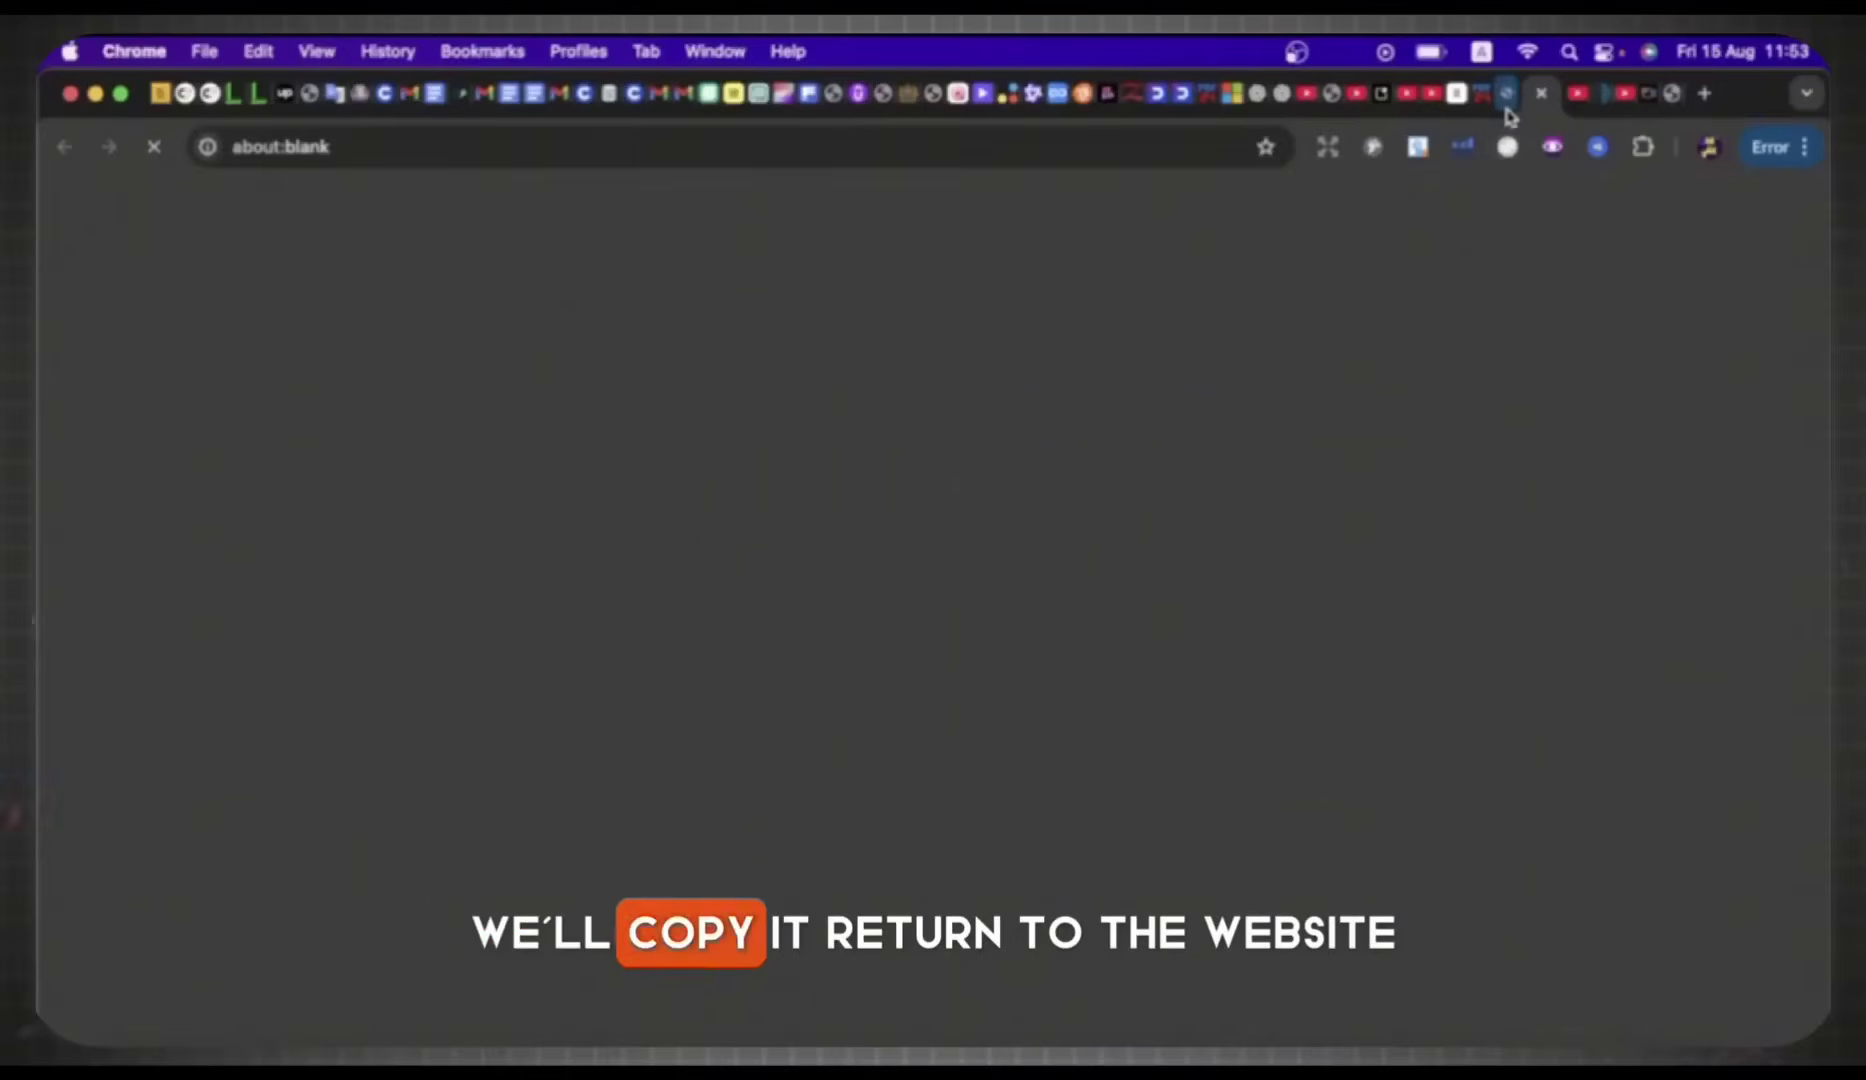
{"action": "left_click", "coordinate": [1487, 95]}
{"action": "scroll", "coordinate": [1229, 792], "scroll_direction": "down", "scroll_amount": 5}
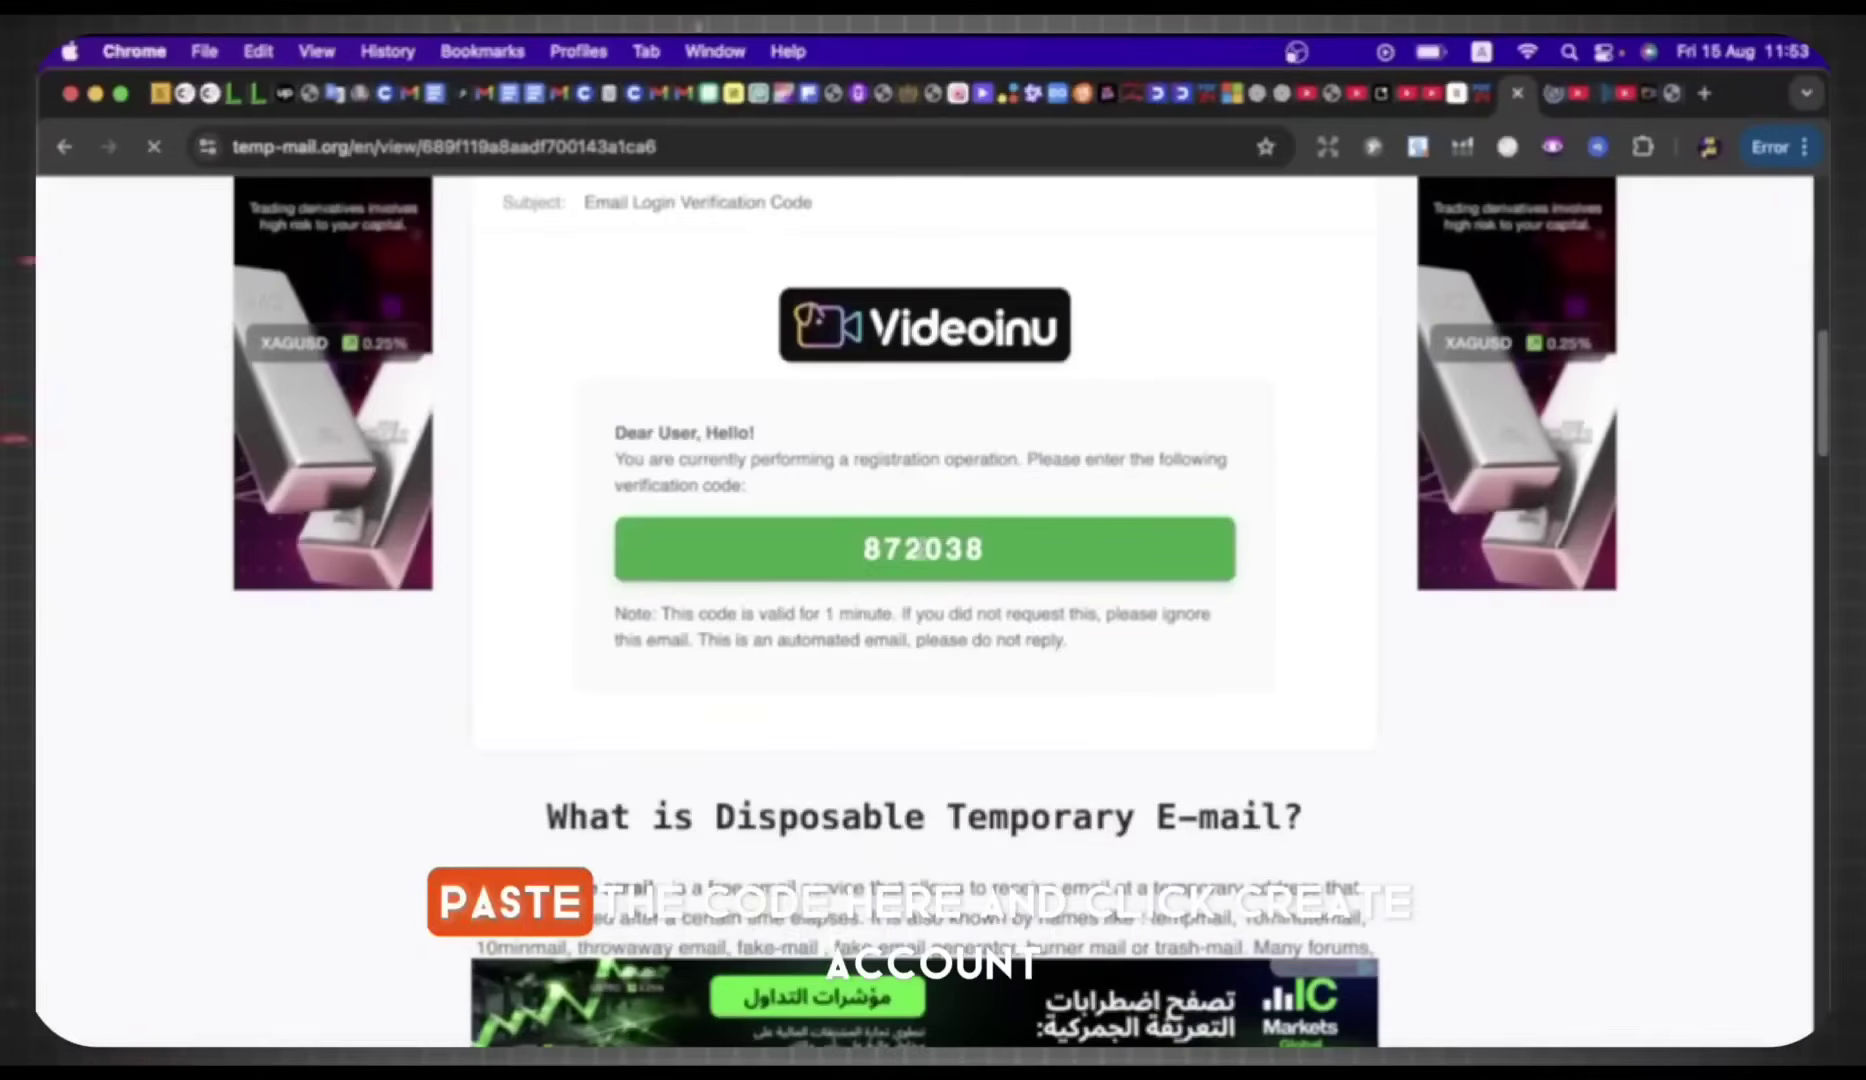
{"action": "left_click", "coordinate": [1647, 93]}
{"action": "left_click", "coordinate": [1200, 708]}
{"action": "key", "text": "Return"}
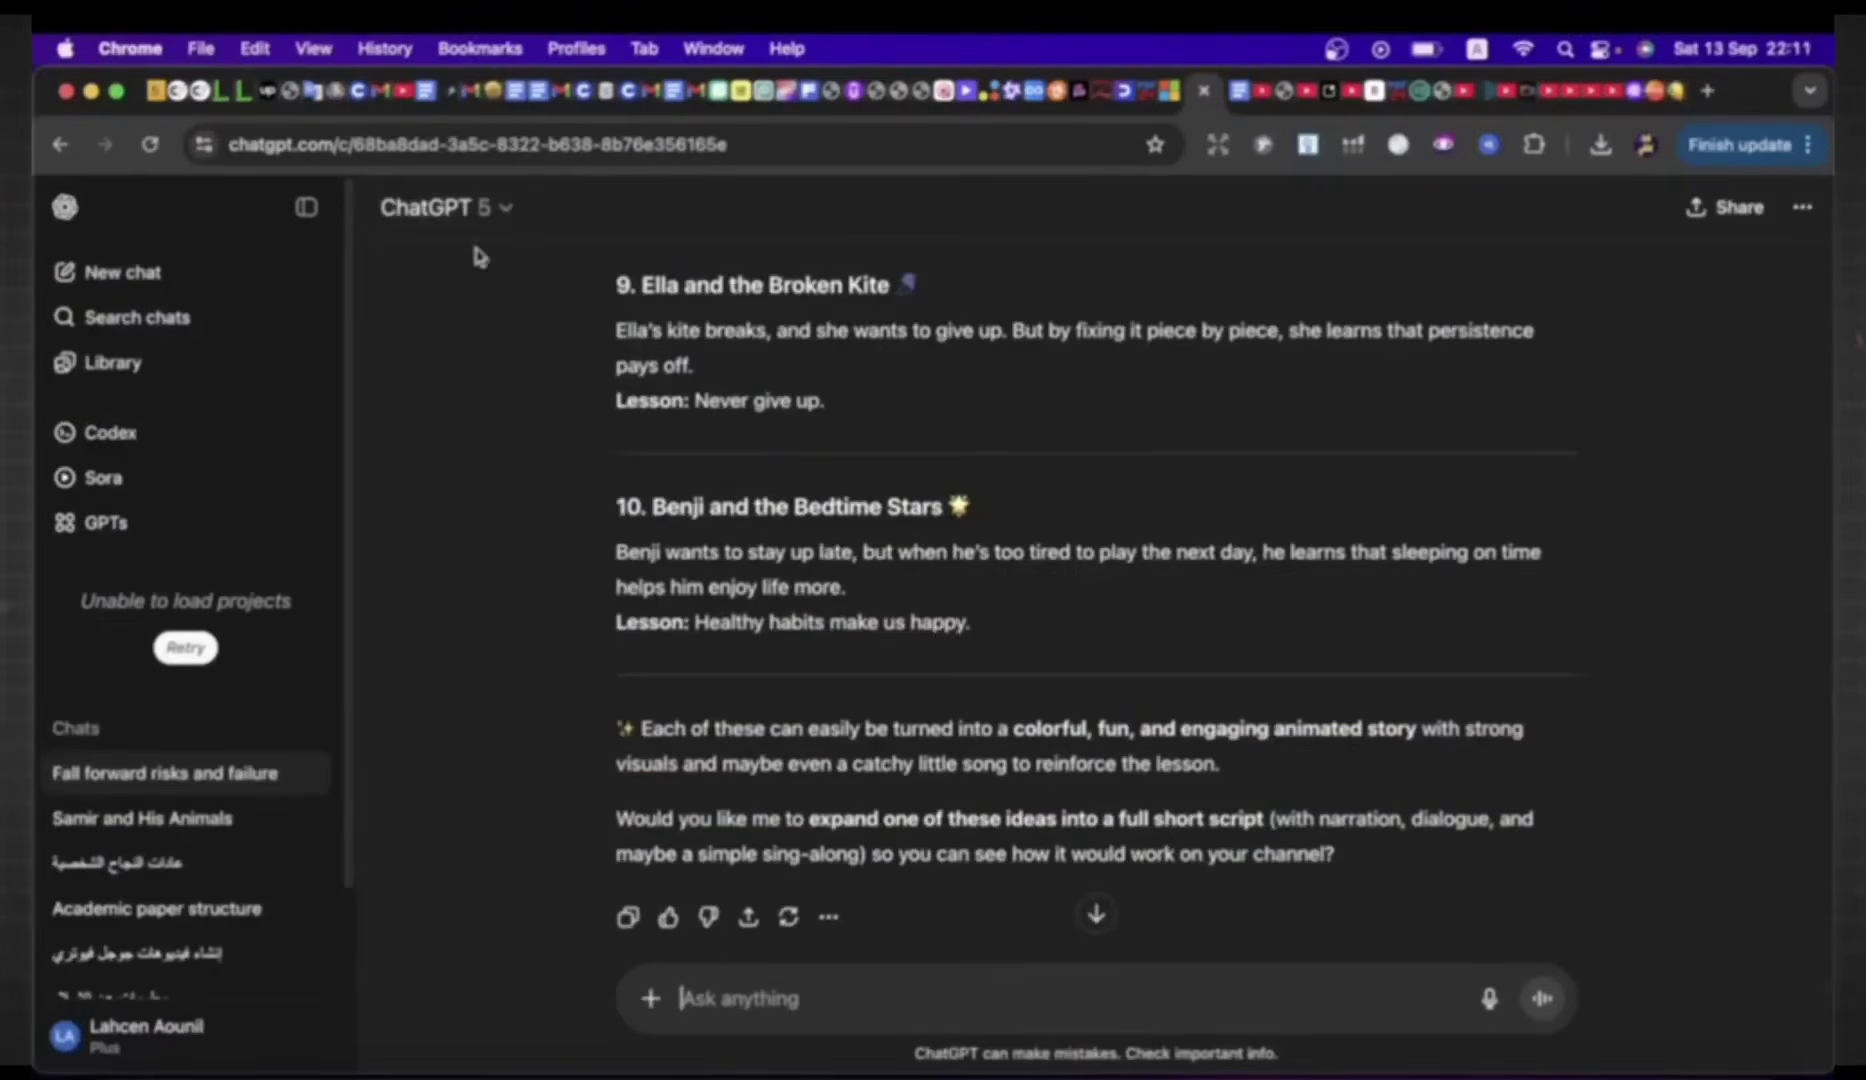
Paste the Step 1 story-ideas prompt from Google Docs into ChatGPT and send it.
{"action": "left_click", "coordinate": [1238, 90]}
{"action": "left_click_drag", "start_coordinate": [520, 462], "coordinate": [1022, 515]}
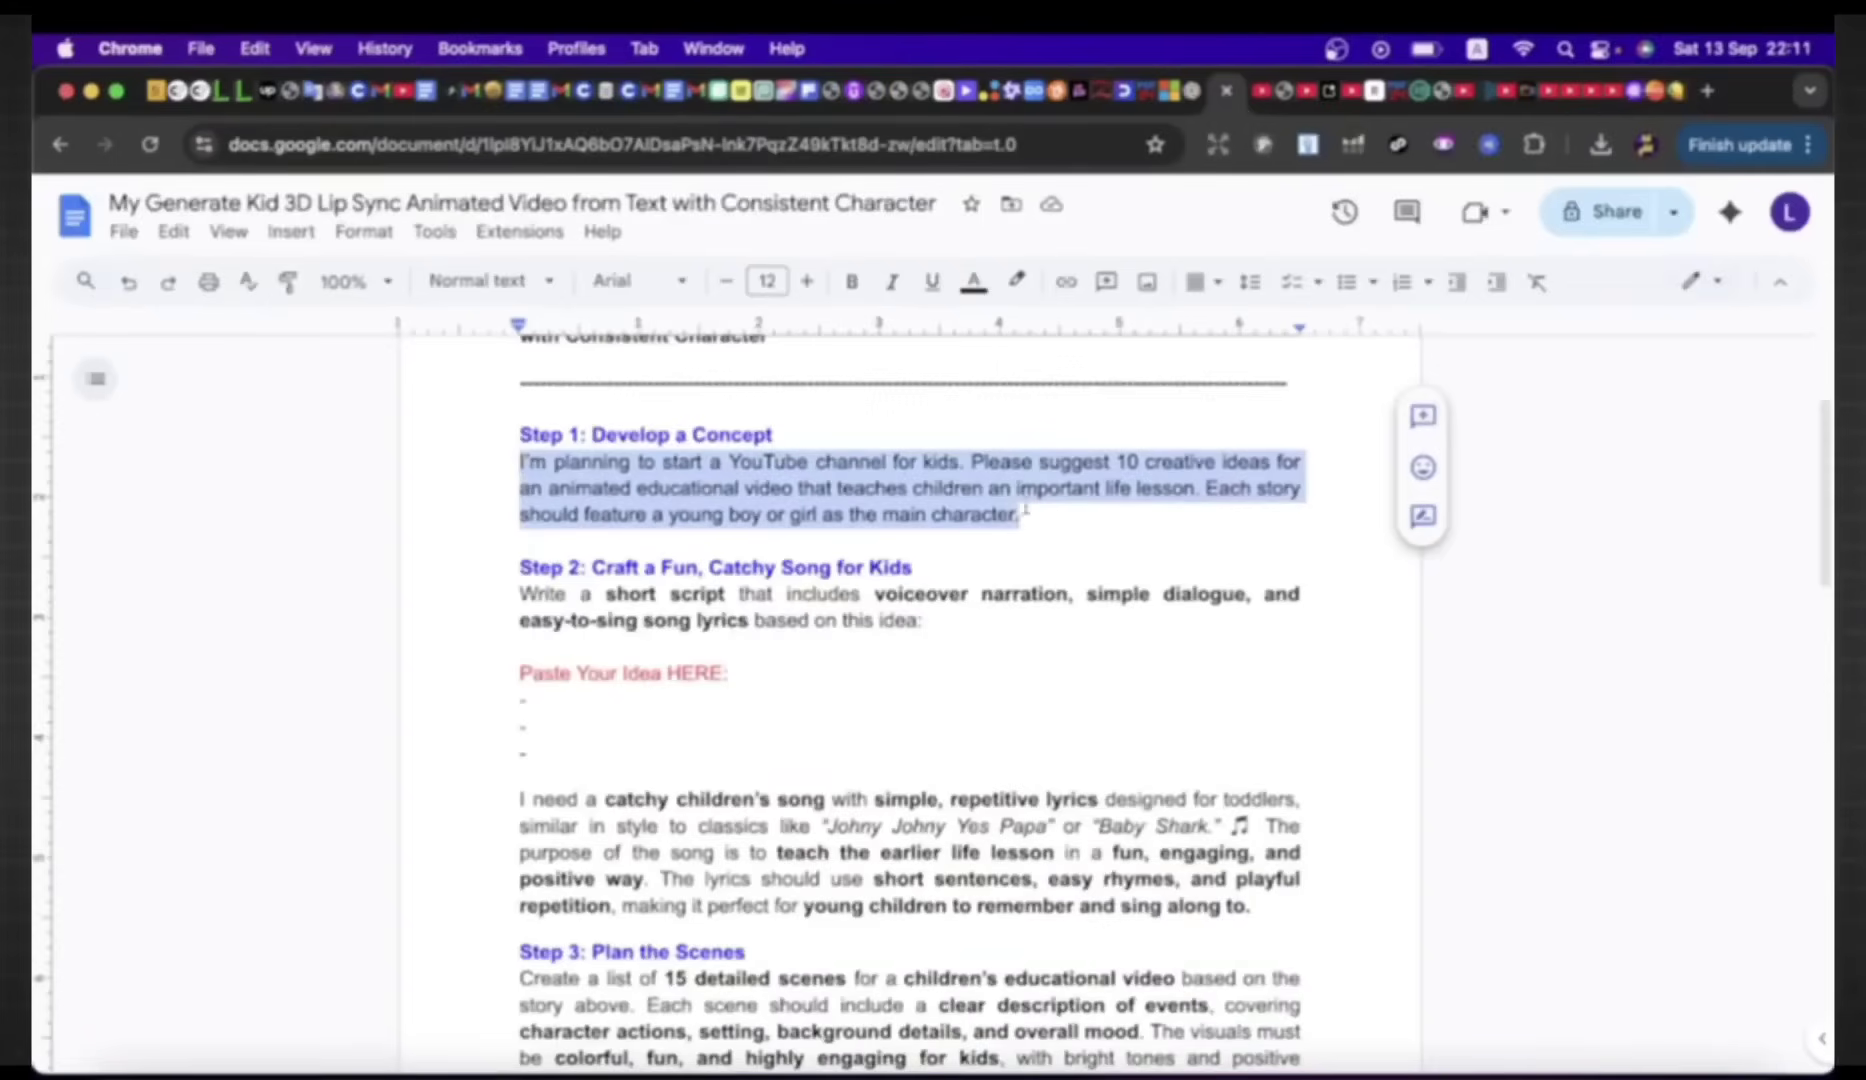
{"action": "key", "text": "super+c"}
{"action": "key", "text": "ctrl+shift+Tab"}
{"action": "key", "text": "super+v"}
{"action": "left_click", "coordinate": [1545, 1002]}
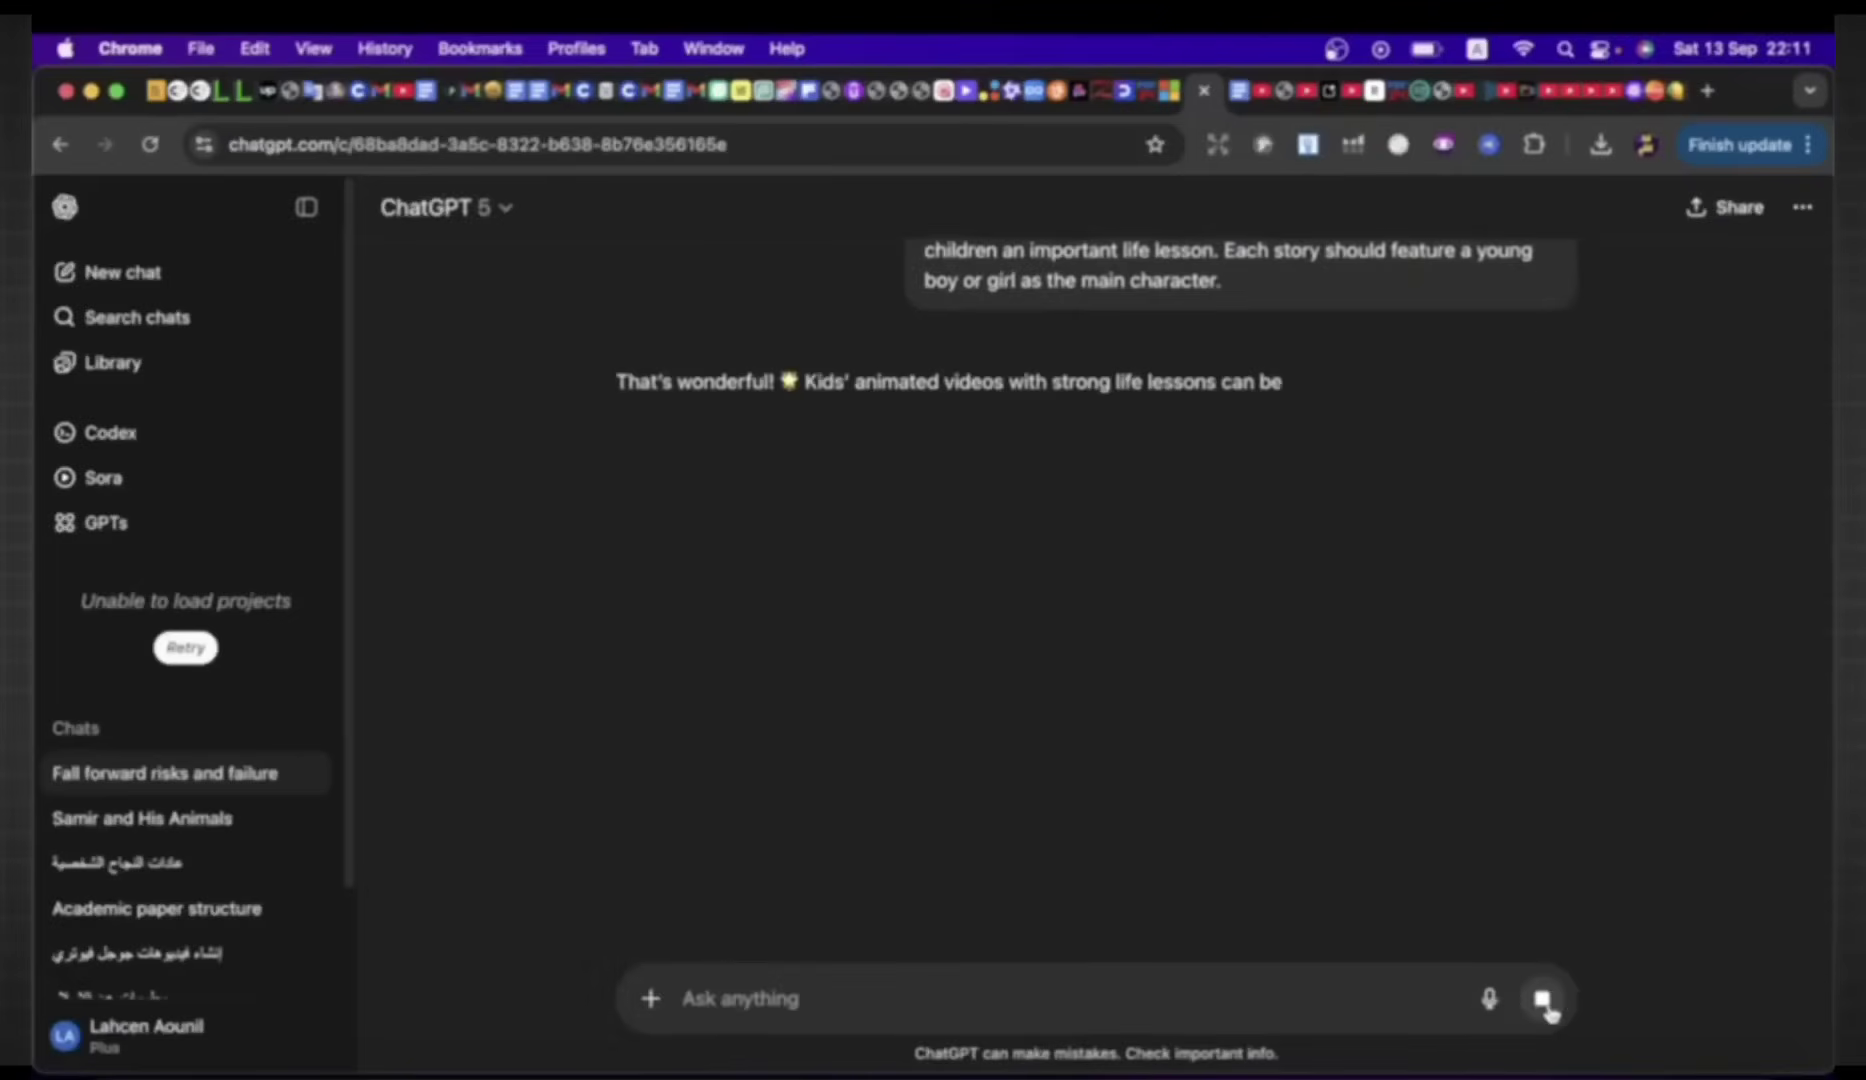
Review the ten story ideas, then select the Step 2 short script prompt in the document.
{"action": "scroll", "coordinate": [471, 755], "scroll_direction": "down", "scroll_amount": 4}
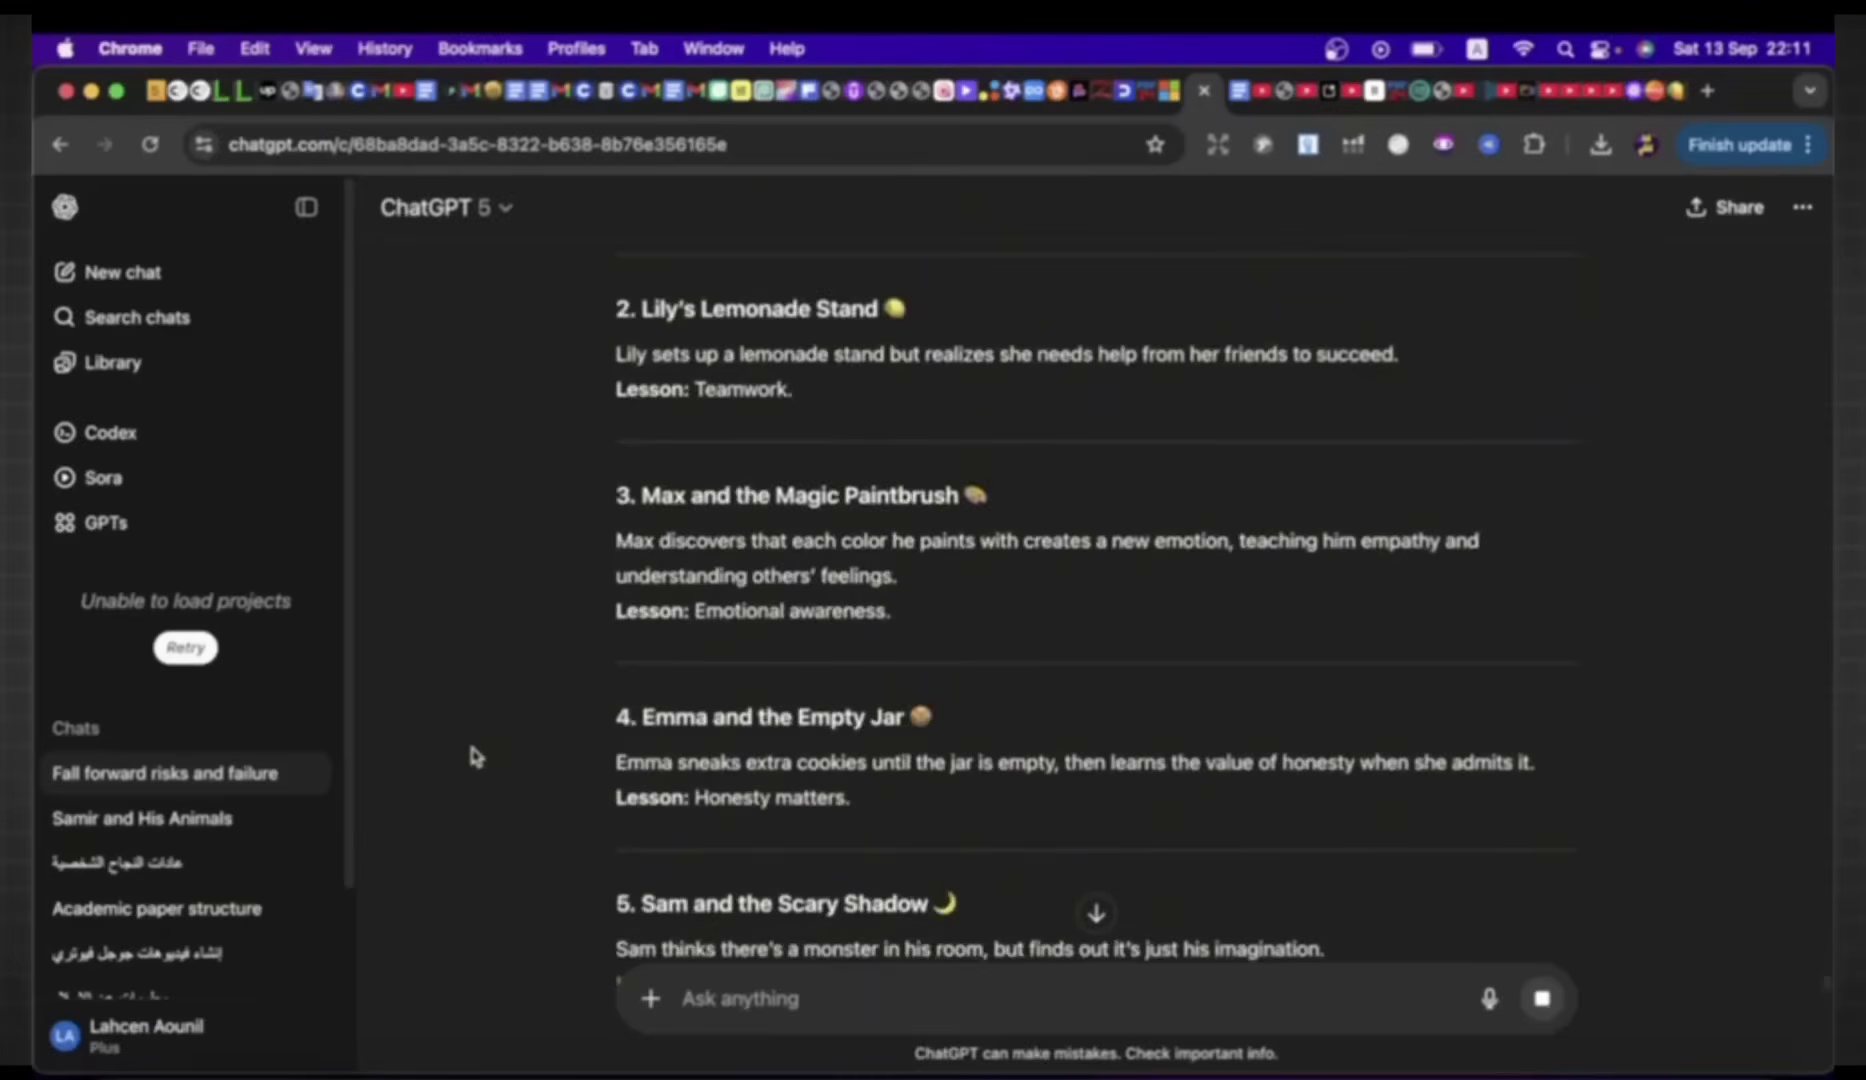
{"action": "scroll", "coordinate": [476, 757], "scroll_direction": "down", "scroll_amount": 9}
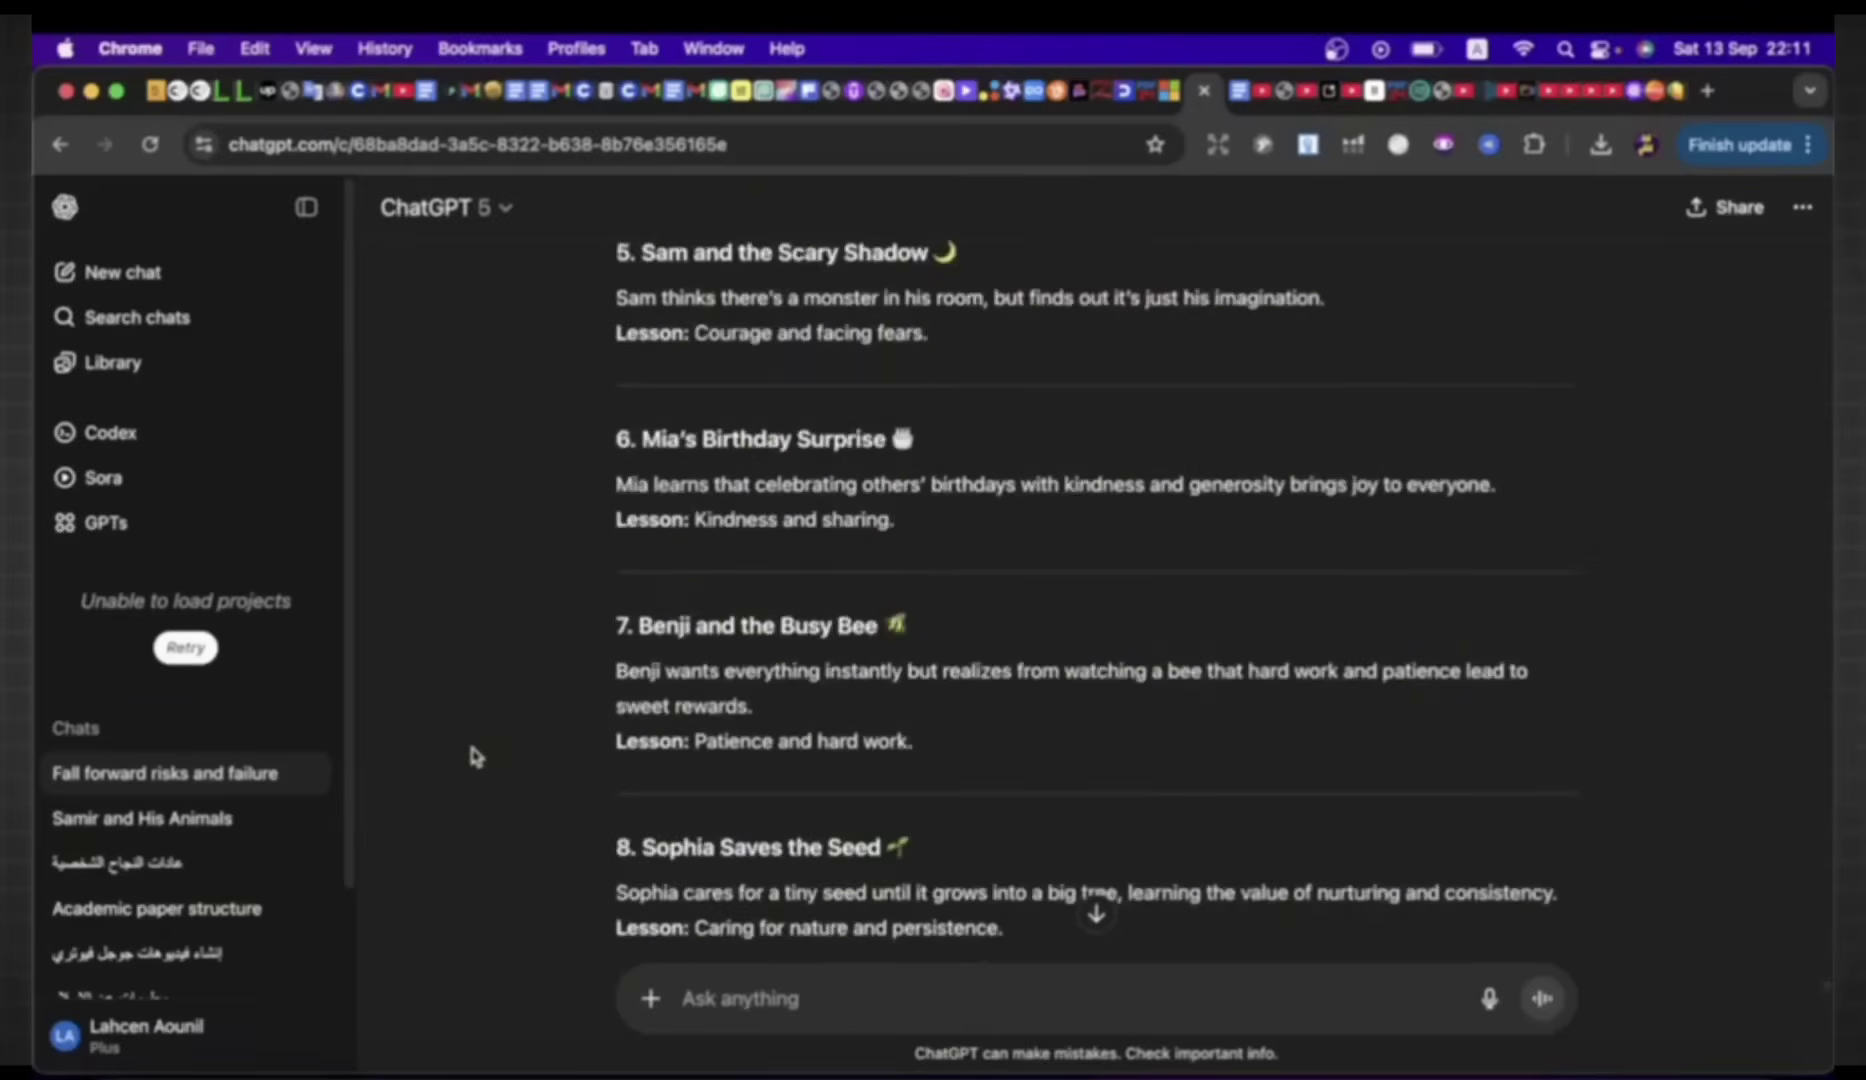
{"action": "scroll", "coordinate": [474, 757], "scroll_direction": "down", "scroll_amount": 6}
{"action": "scroll", "coordinate": [474, 757], "scroll_direction": "up", "scroll_amount": 20}
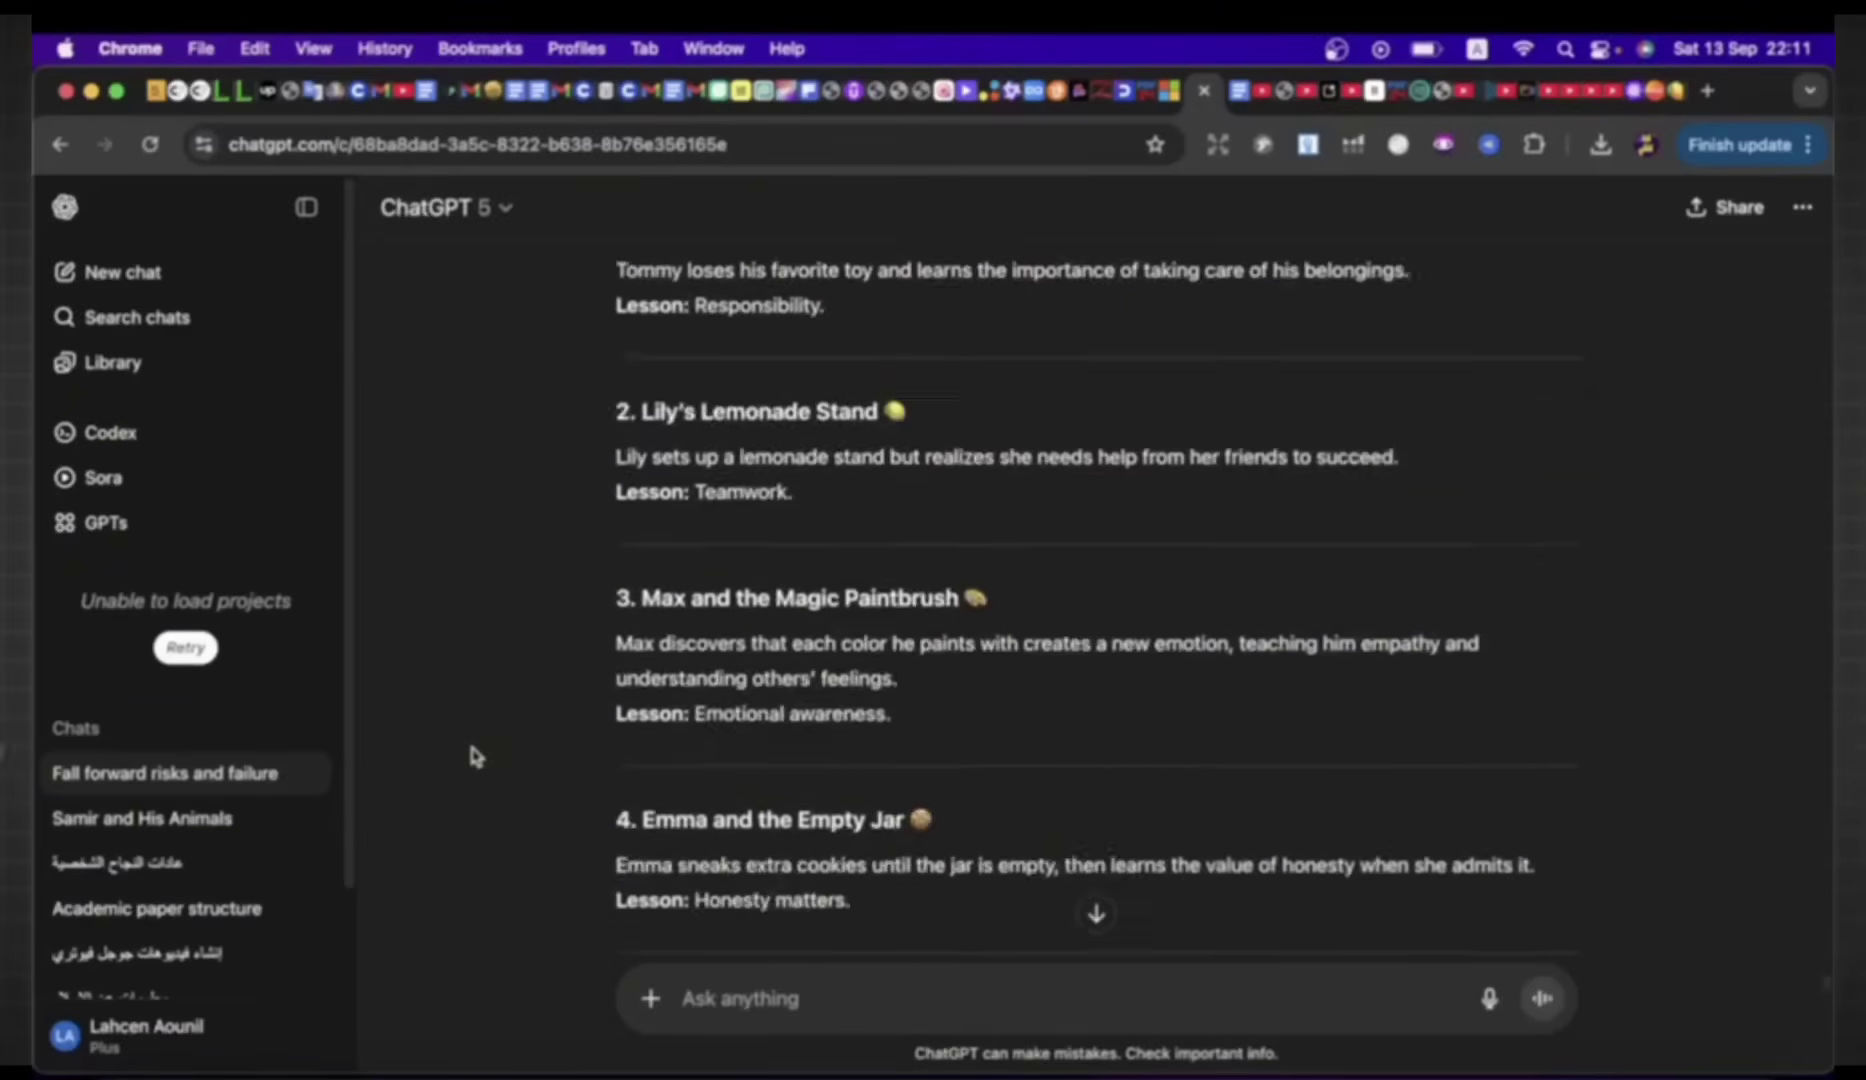
{"action": "left_click", "coordinate": [1241, 97]}
{"action": "left_click_drag", "start_coordinate": [519, 594], "coordinate": [922, 620]}
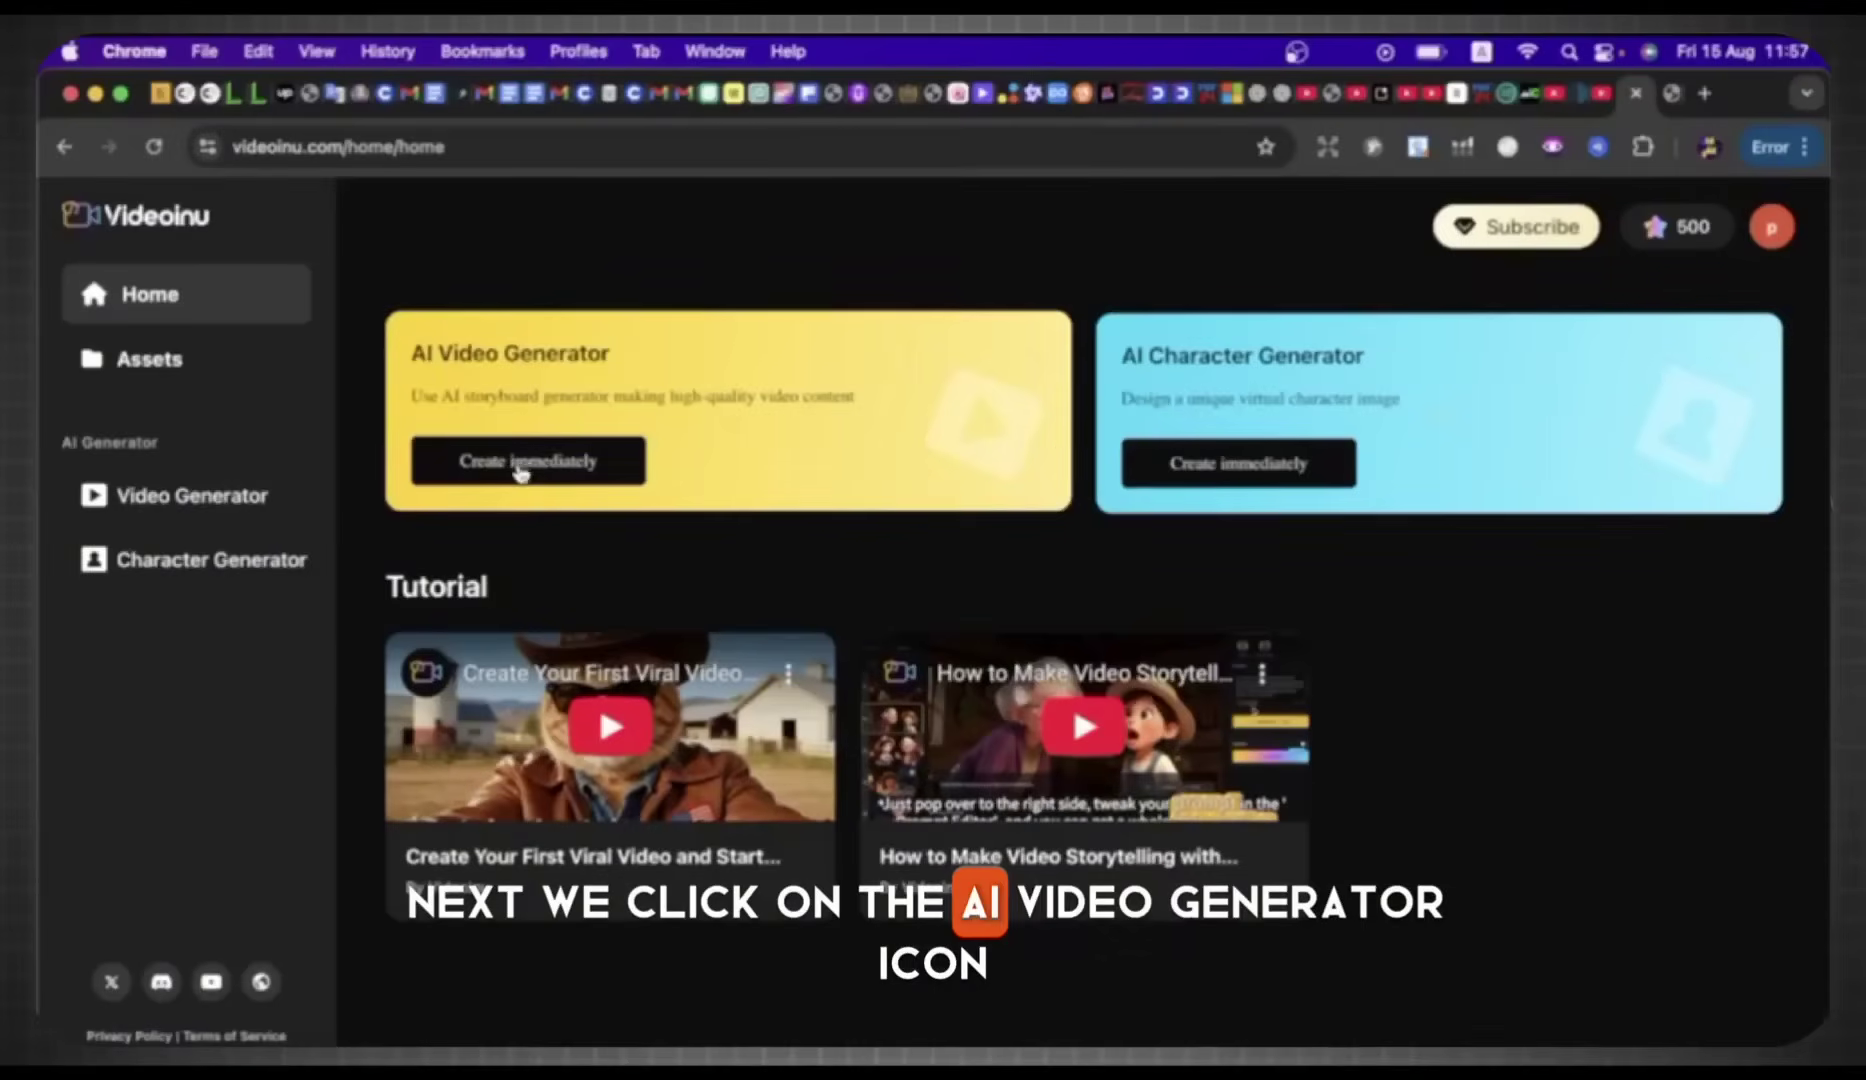
Start a new AI video project and get through the onboarding tour.
{"action": "left_click", "coordinate": [530, 458]}
{"action": "left_click", "coordinate": [1025, 748]}
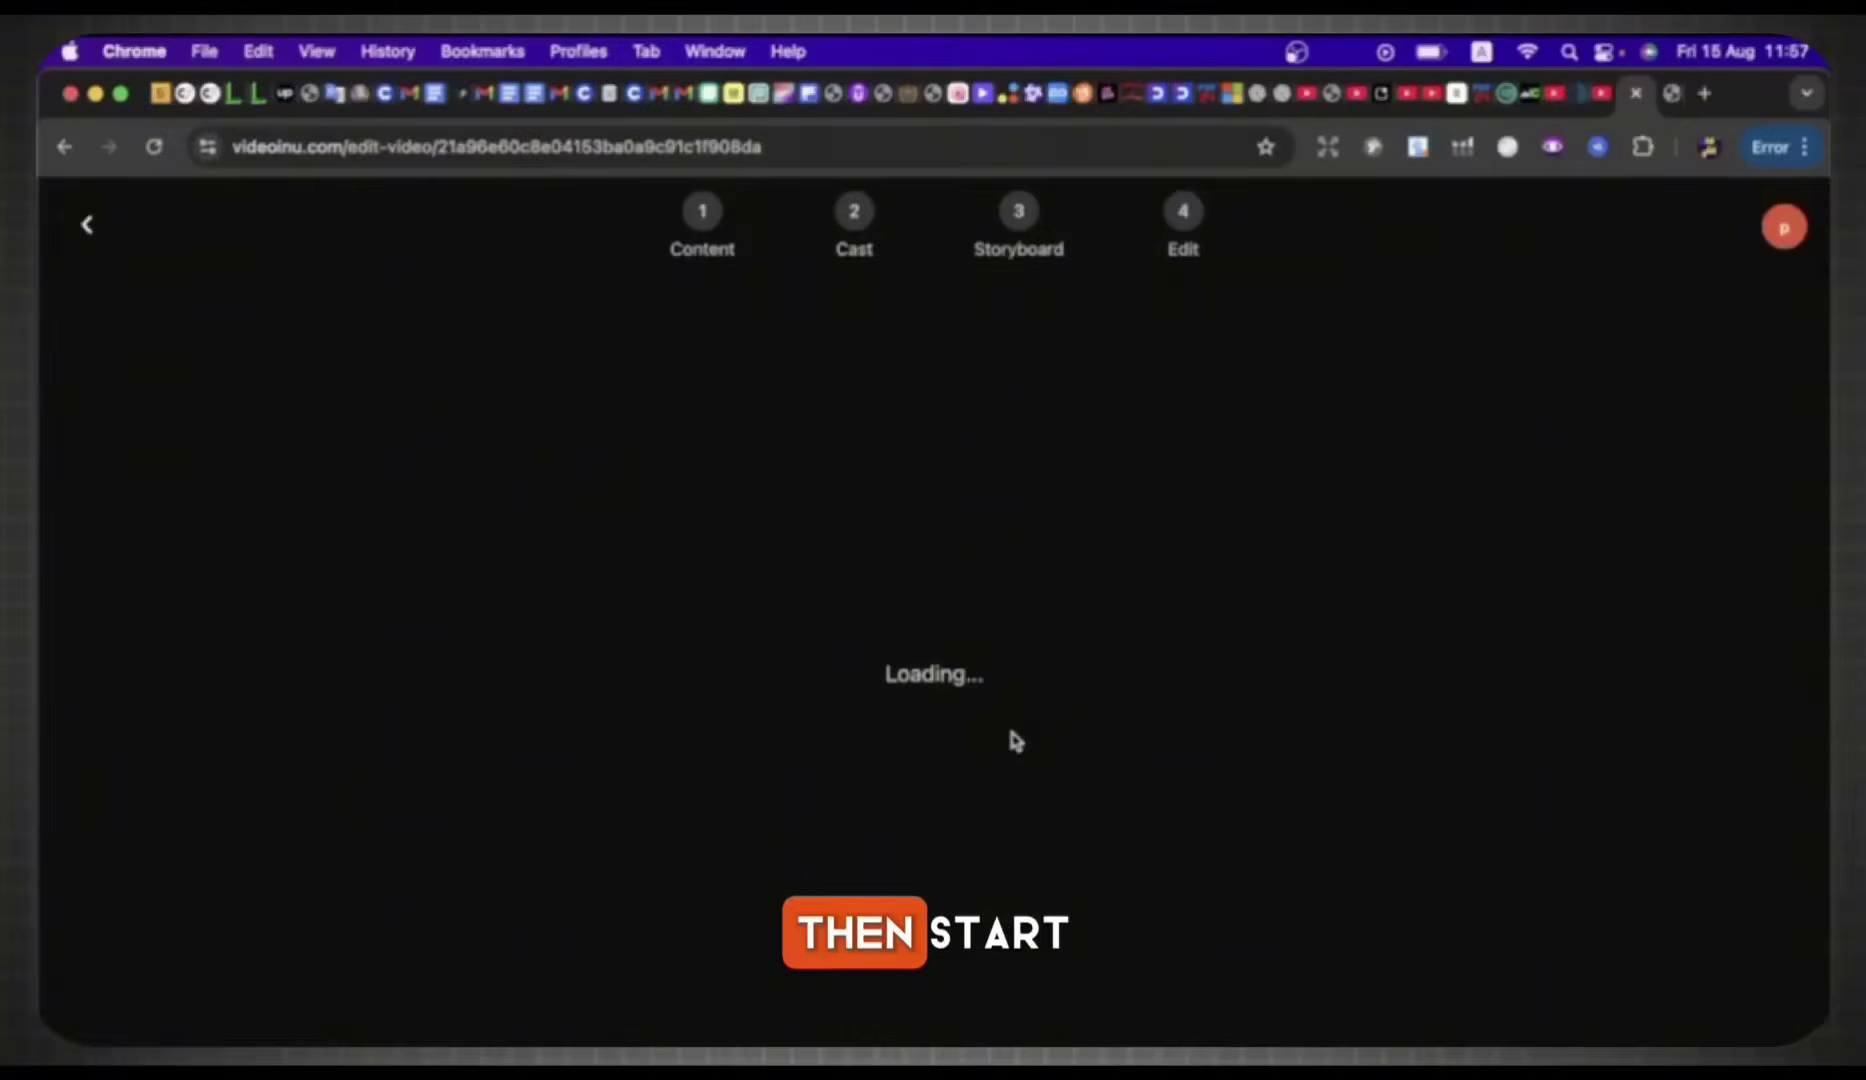
{"action": "left_click", "coordinate": [1037, 580]}
{"action": "left_click", "coordinate": [1075, 566]}
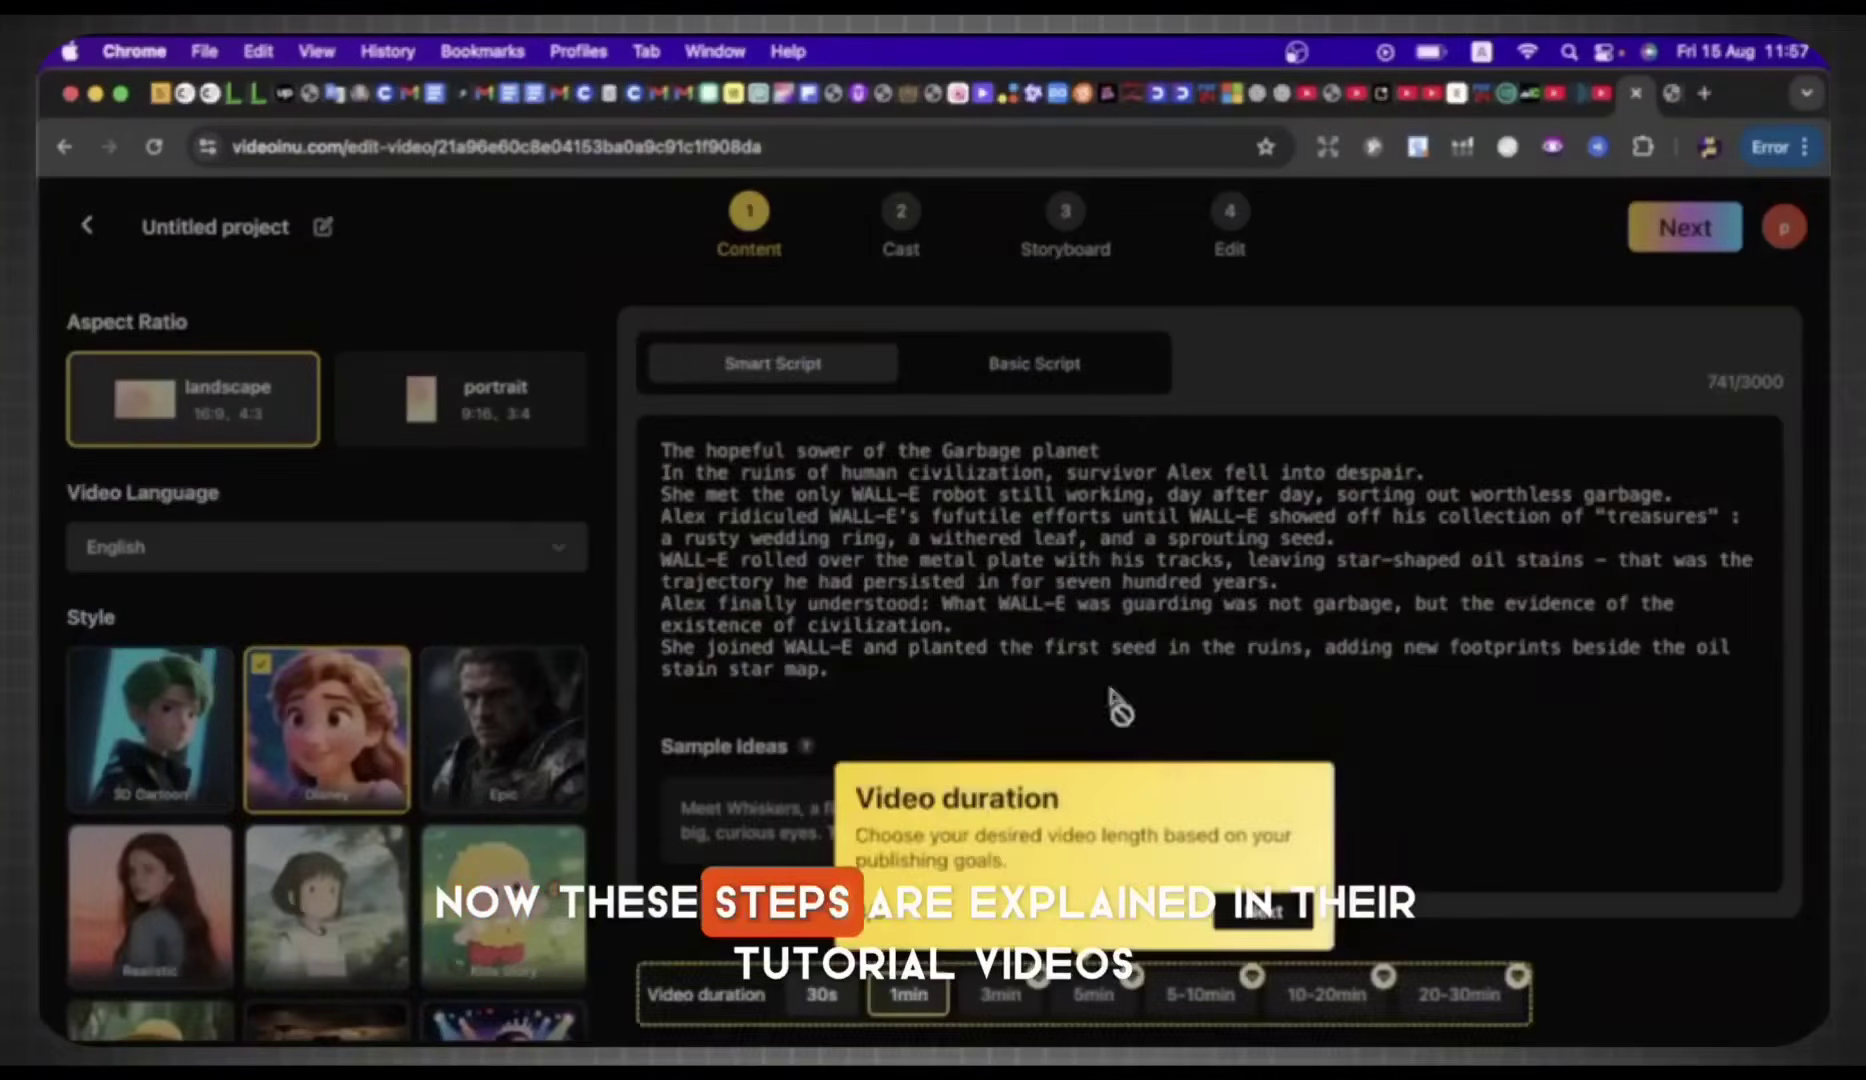
{"action": "left_click", "coordinate": [1285, 940]}
{"action": "left_click", "coordinate": [1672, 240]}
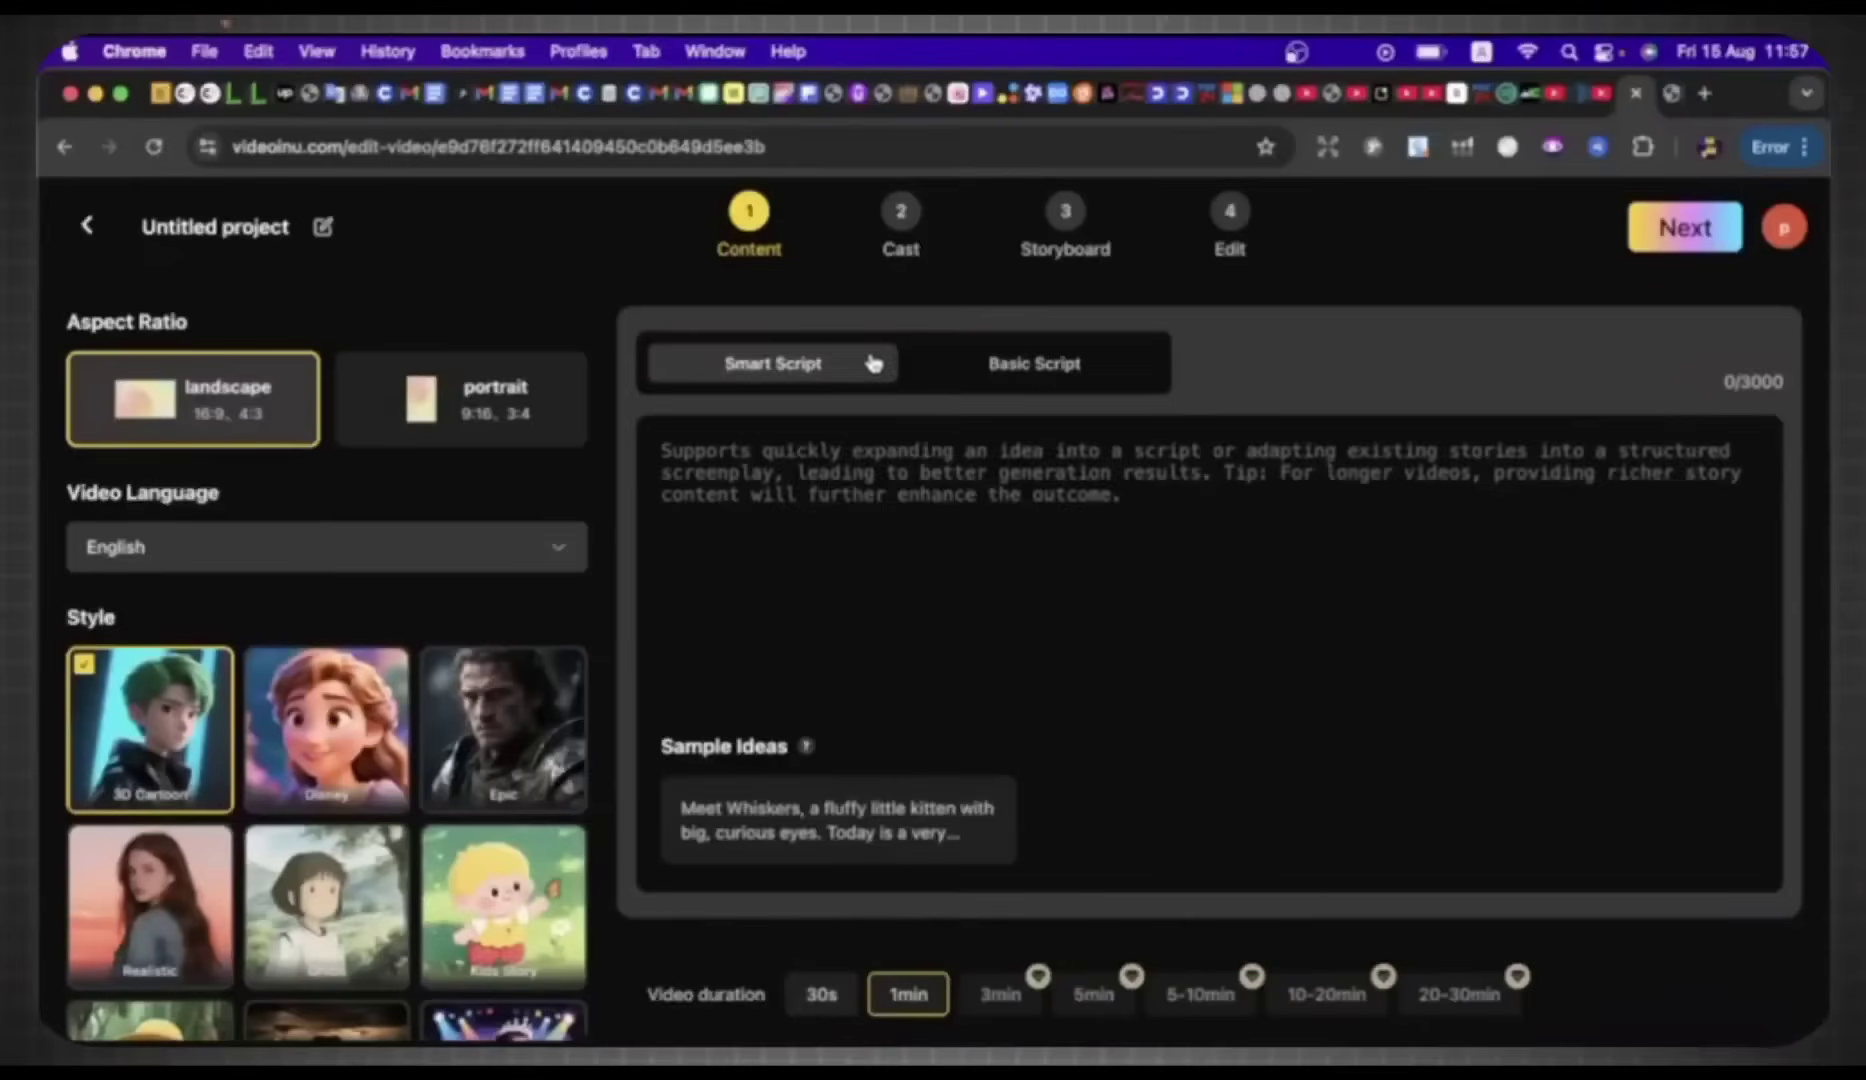
Keep the idea-expanding script mode and set the video to landscape.
{"action": "left_click", "coordinate": [1062, 368]}
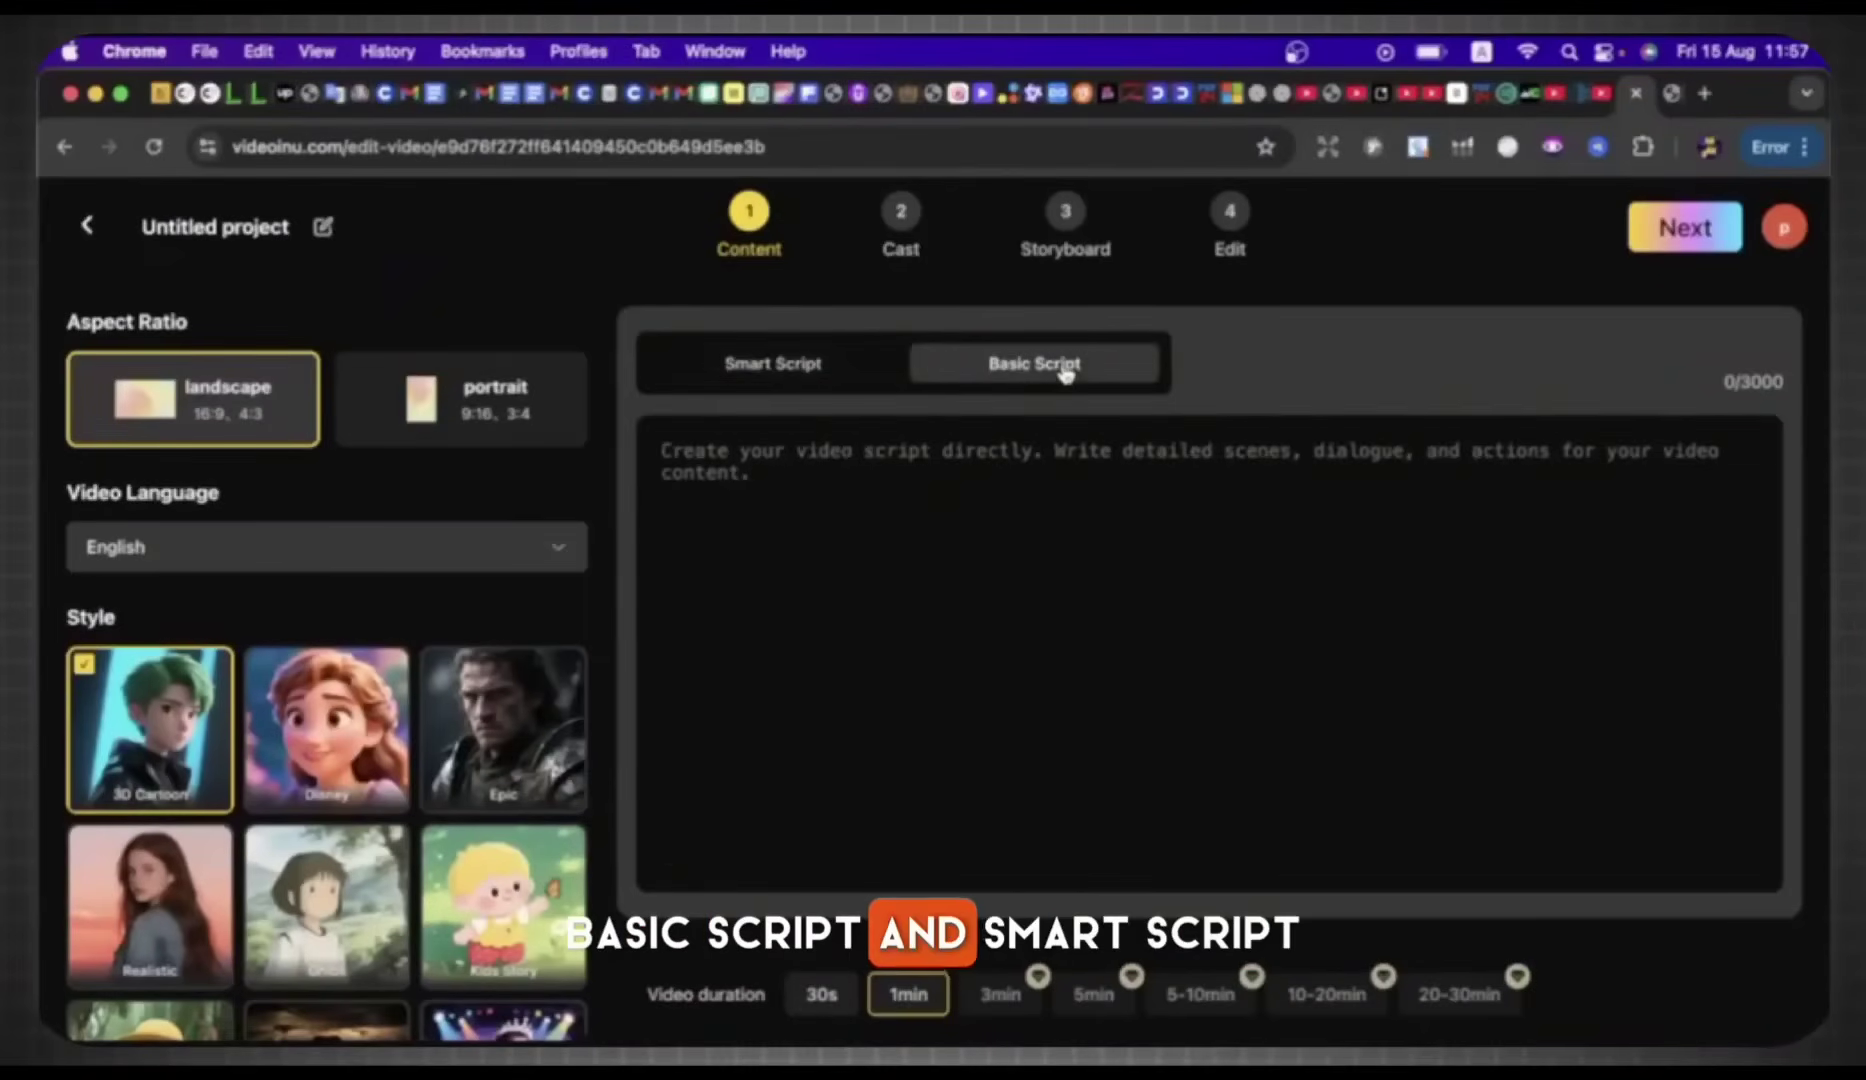
{"action": "left_click", "coordinate": [740, 370]}
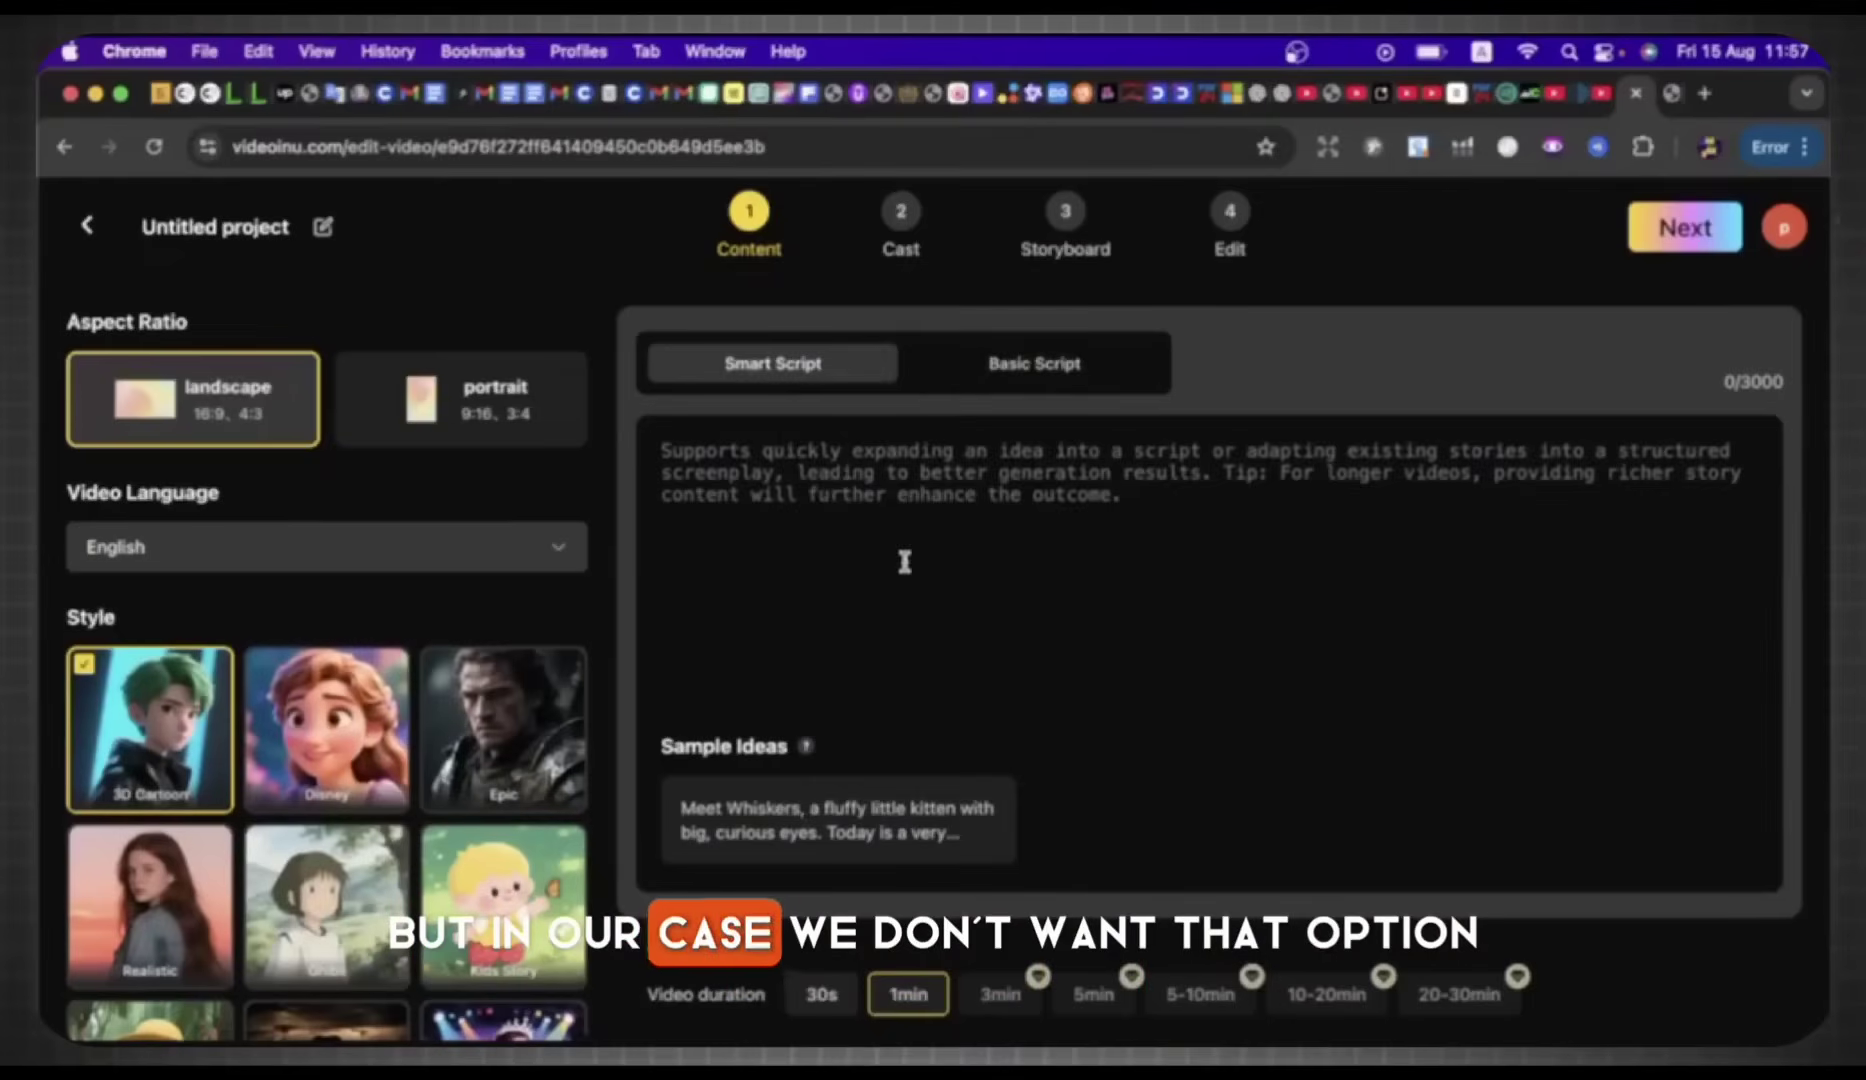
{"action": "left_click", "coordinate": [364, 405]}
{"action": "left_click", "coordinate": [190, 414]}
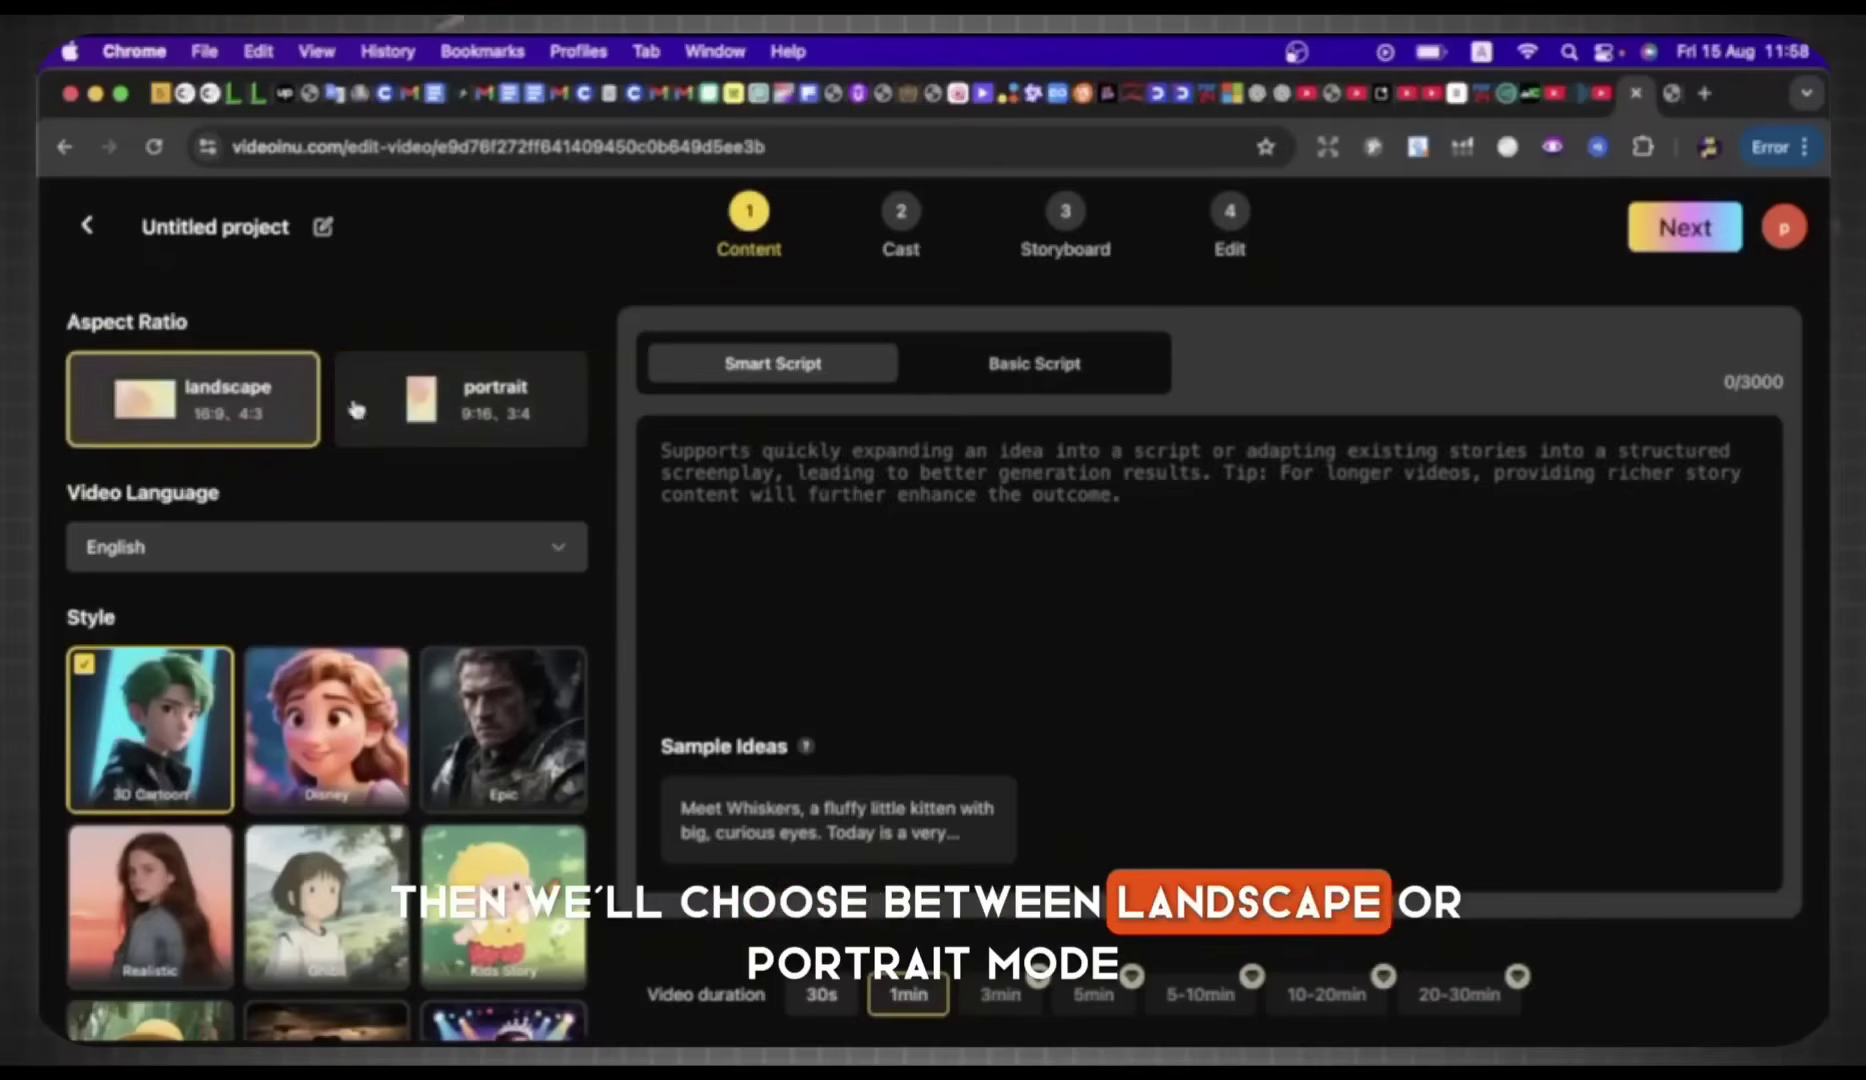
{"action": "left_click", "coordinate": [454, 420]}
{"action": "left_click", "coordinate": [210, 414]}
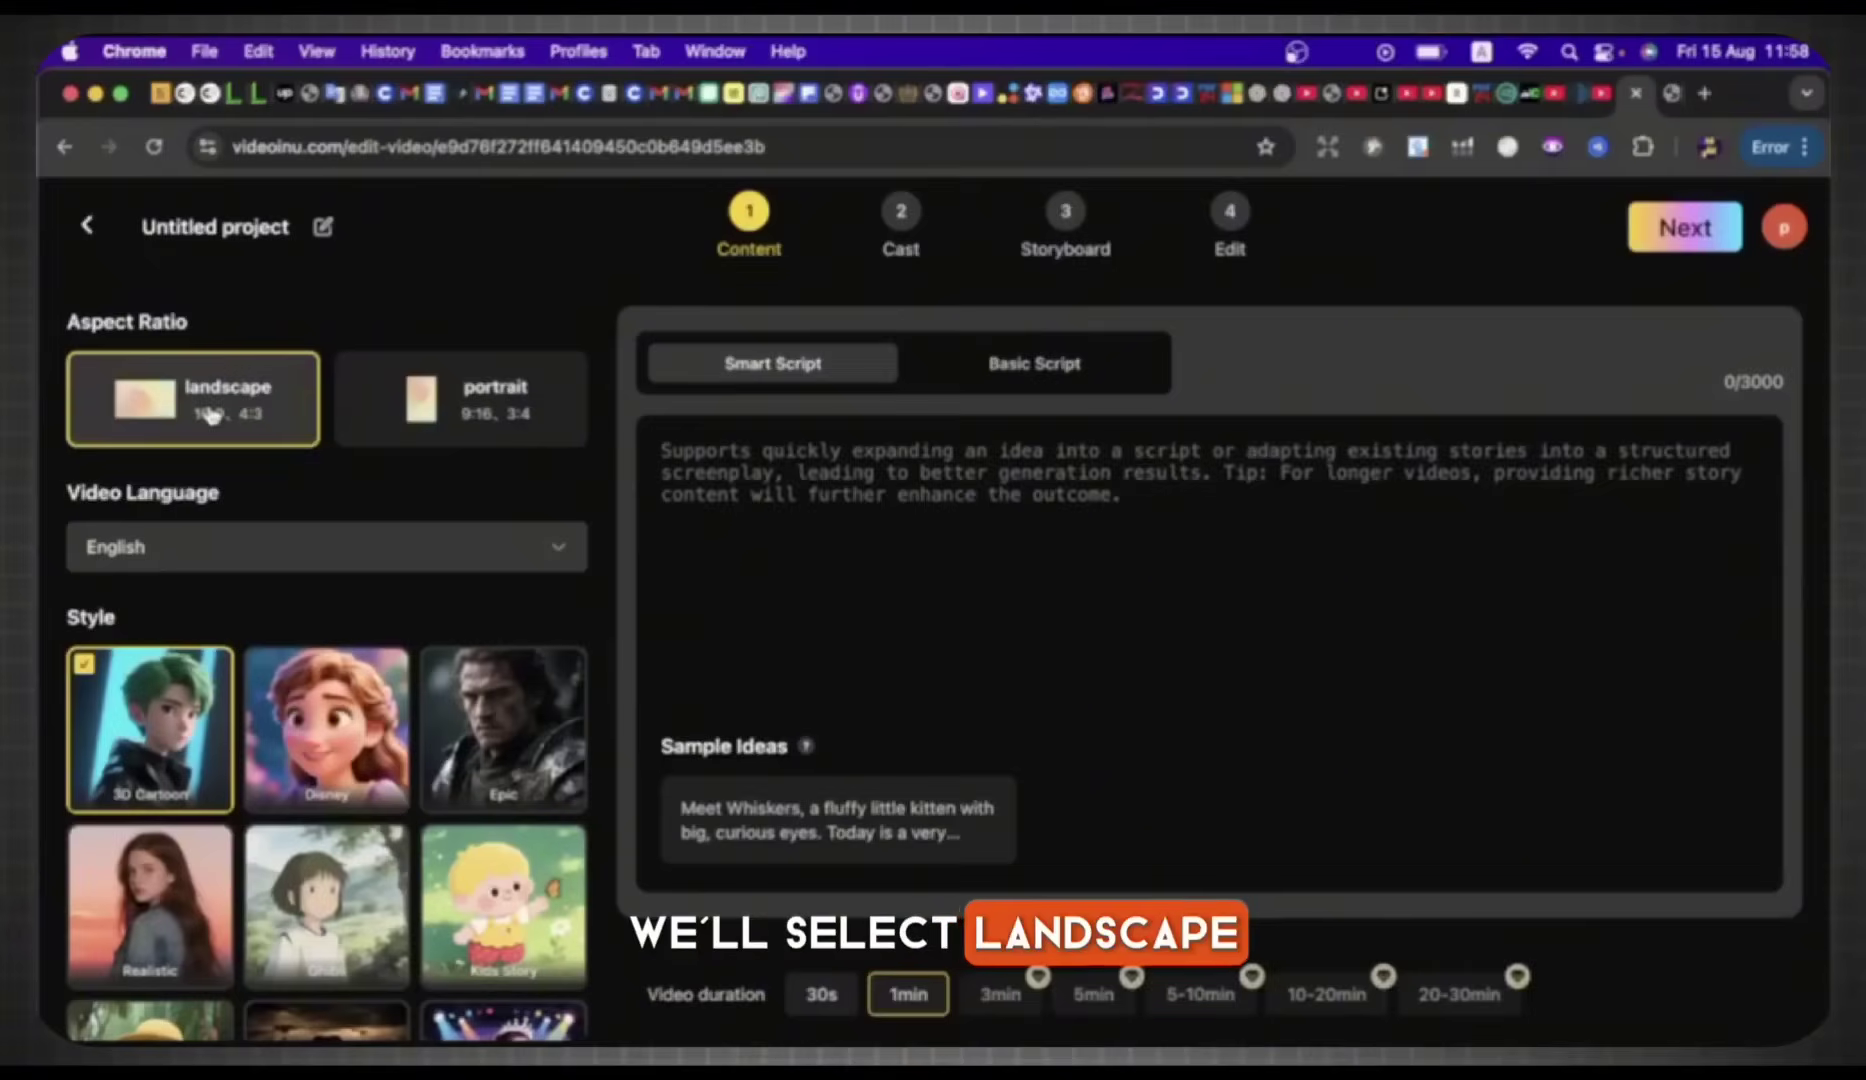
Paste the Leo and Toto story into the script box as a Basic Script (2354/3000 characters).
{"action": "left_click", "coordinate": [726, 462]}
{"action": "key", "text": "super+v"}
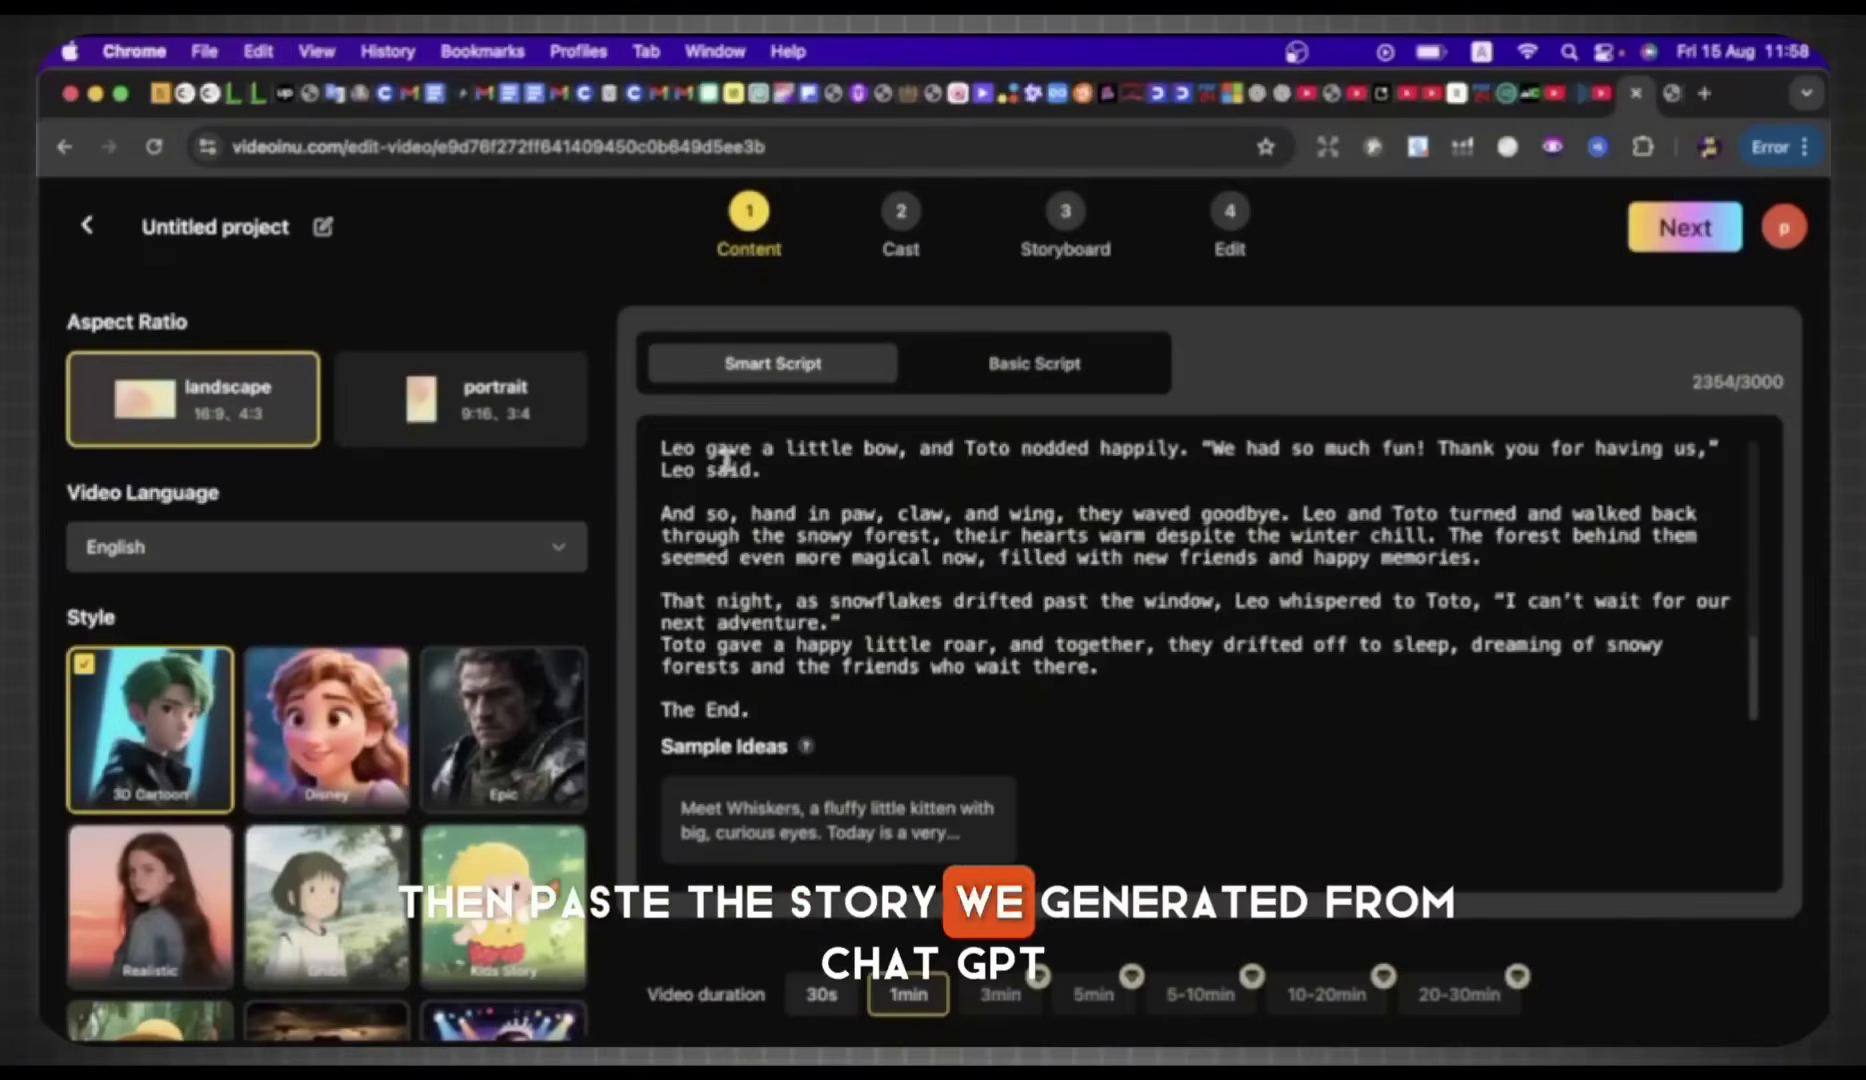
{"action": "left_click", "coordinate": [1040, 367]}
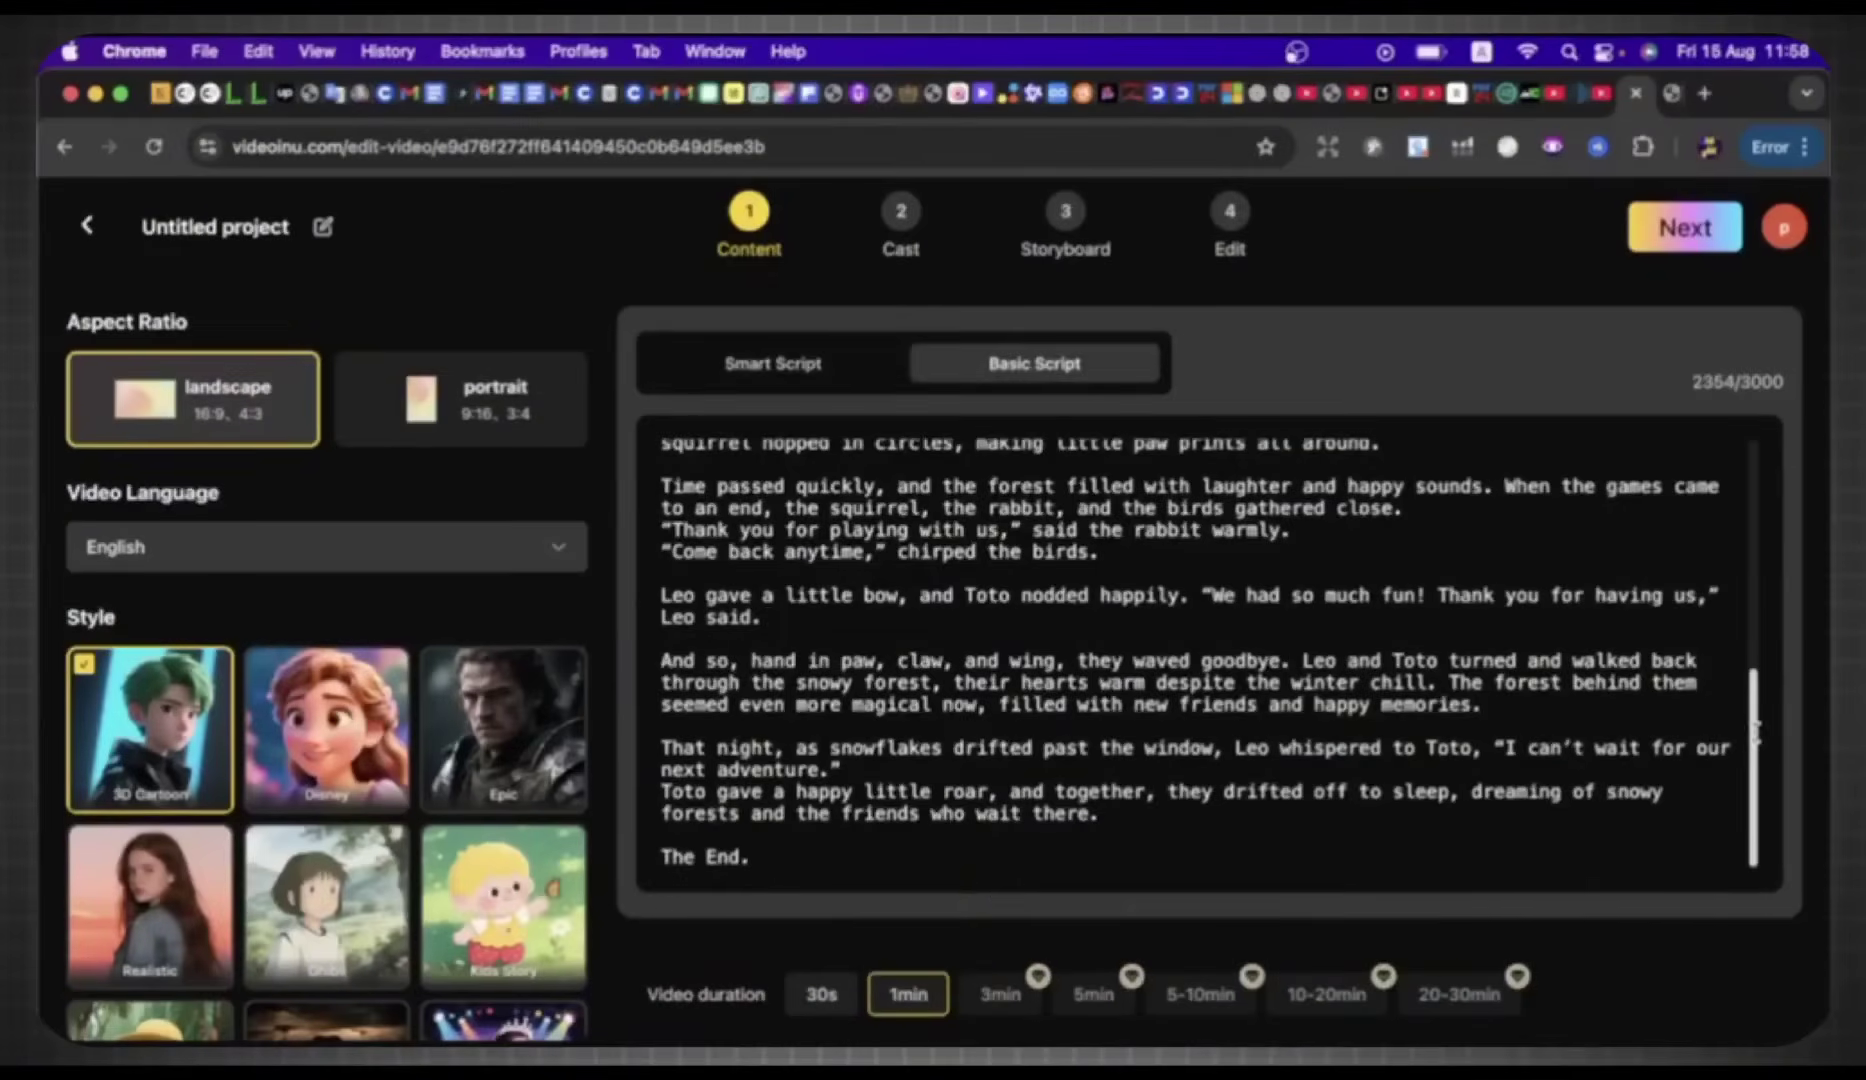
{"action": "scroll", "coordinate": [1743, 600], "scroll_direction": "up", "scroll_amount": 10}
{"action": "scroll", "coordinate": [1743, 584], "scroll_direction": "down", "scroll_amount": 4}
{"action": "scroll", "coordinate": [1743, 584], "scroll_direction": "down", "scroll_amount": 5}
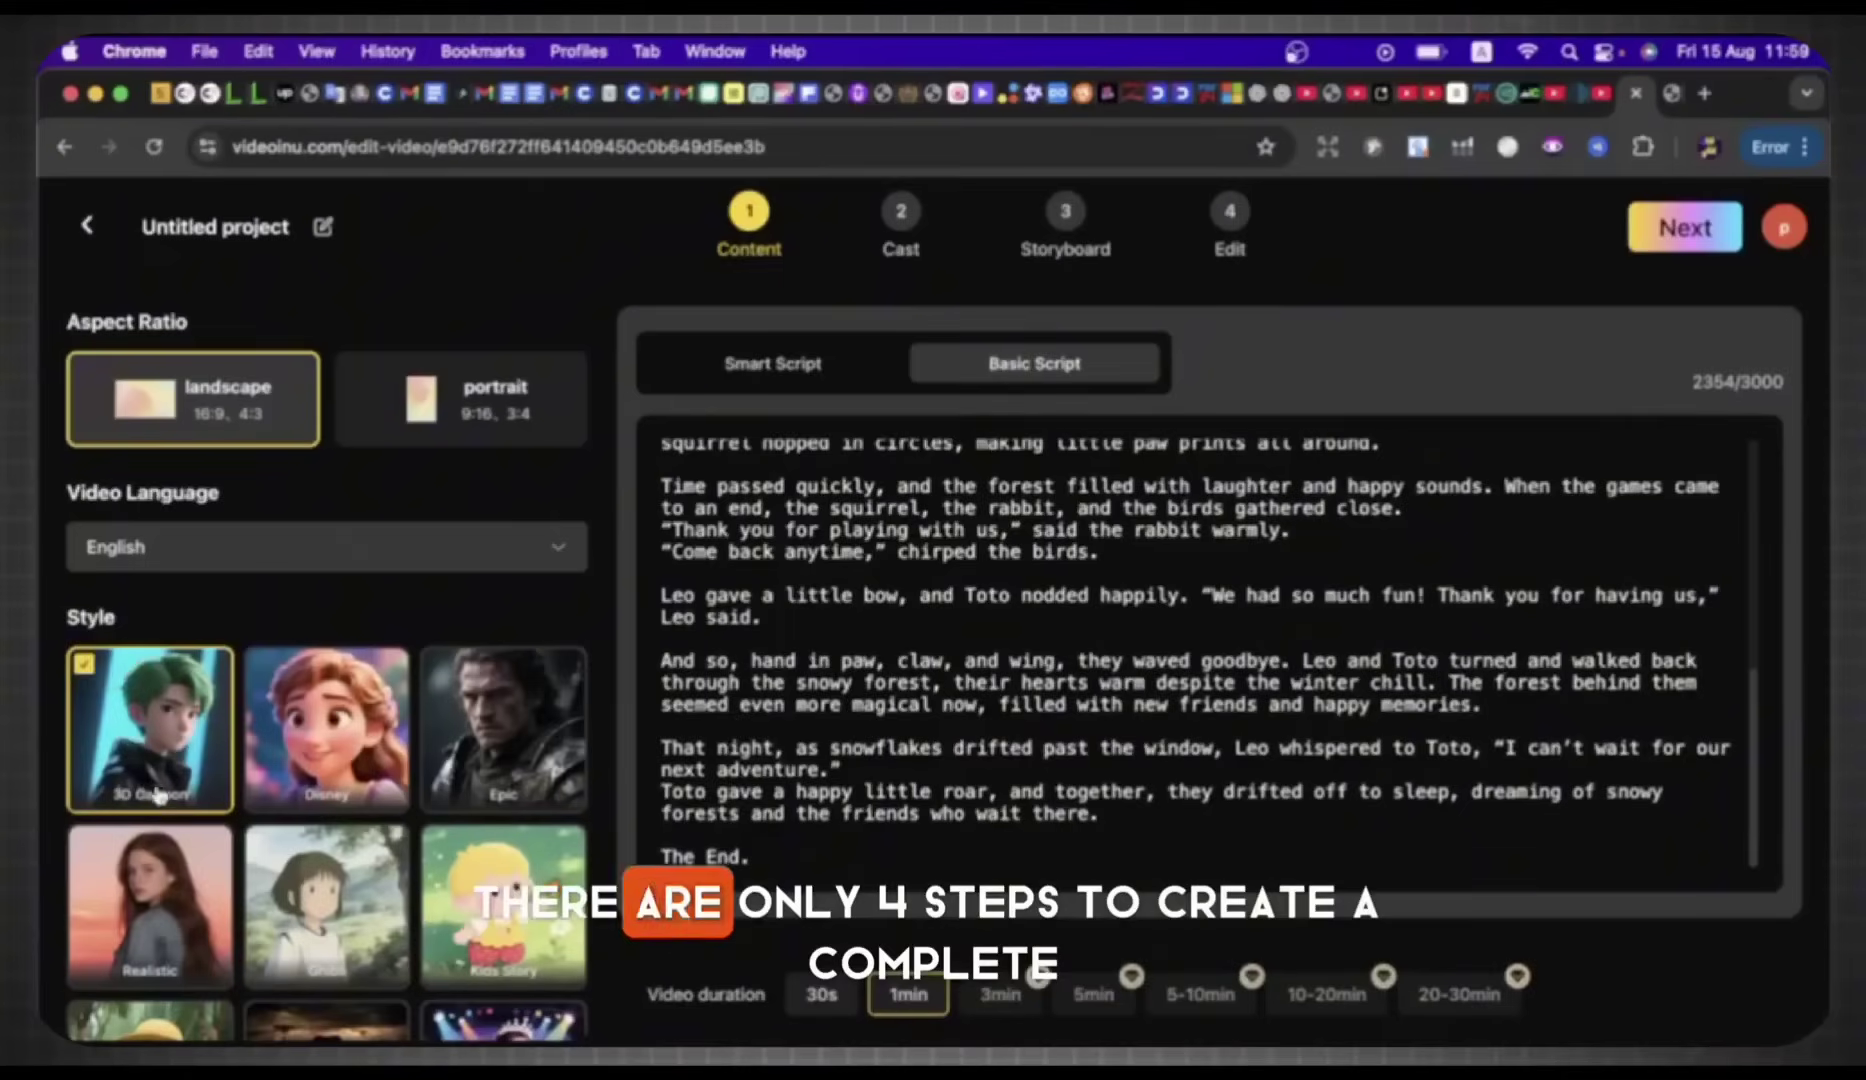
Generate and save the 'Tommy and Teddy: A Sunny Lesson' script, reviewing its scenes, then proceed to casting.
{"action": "left_click", "coordinate": [1684, 229]}
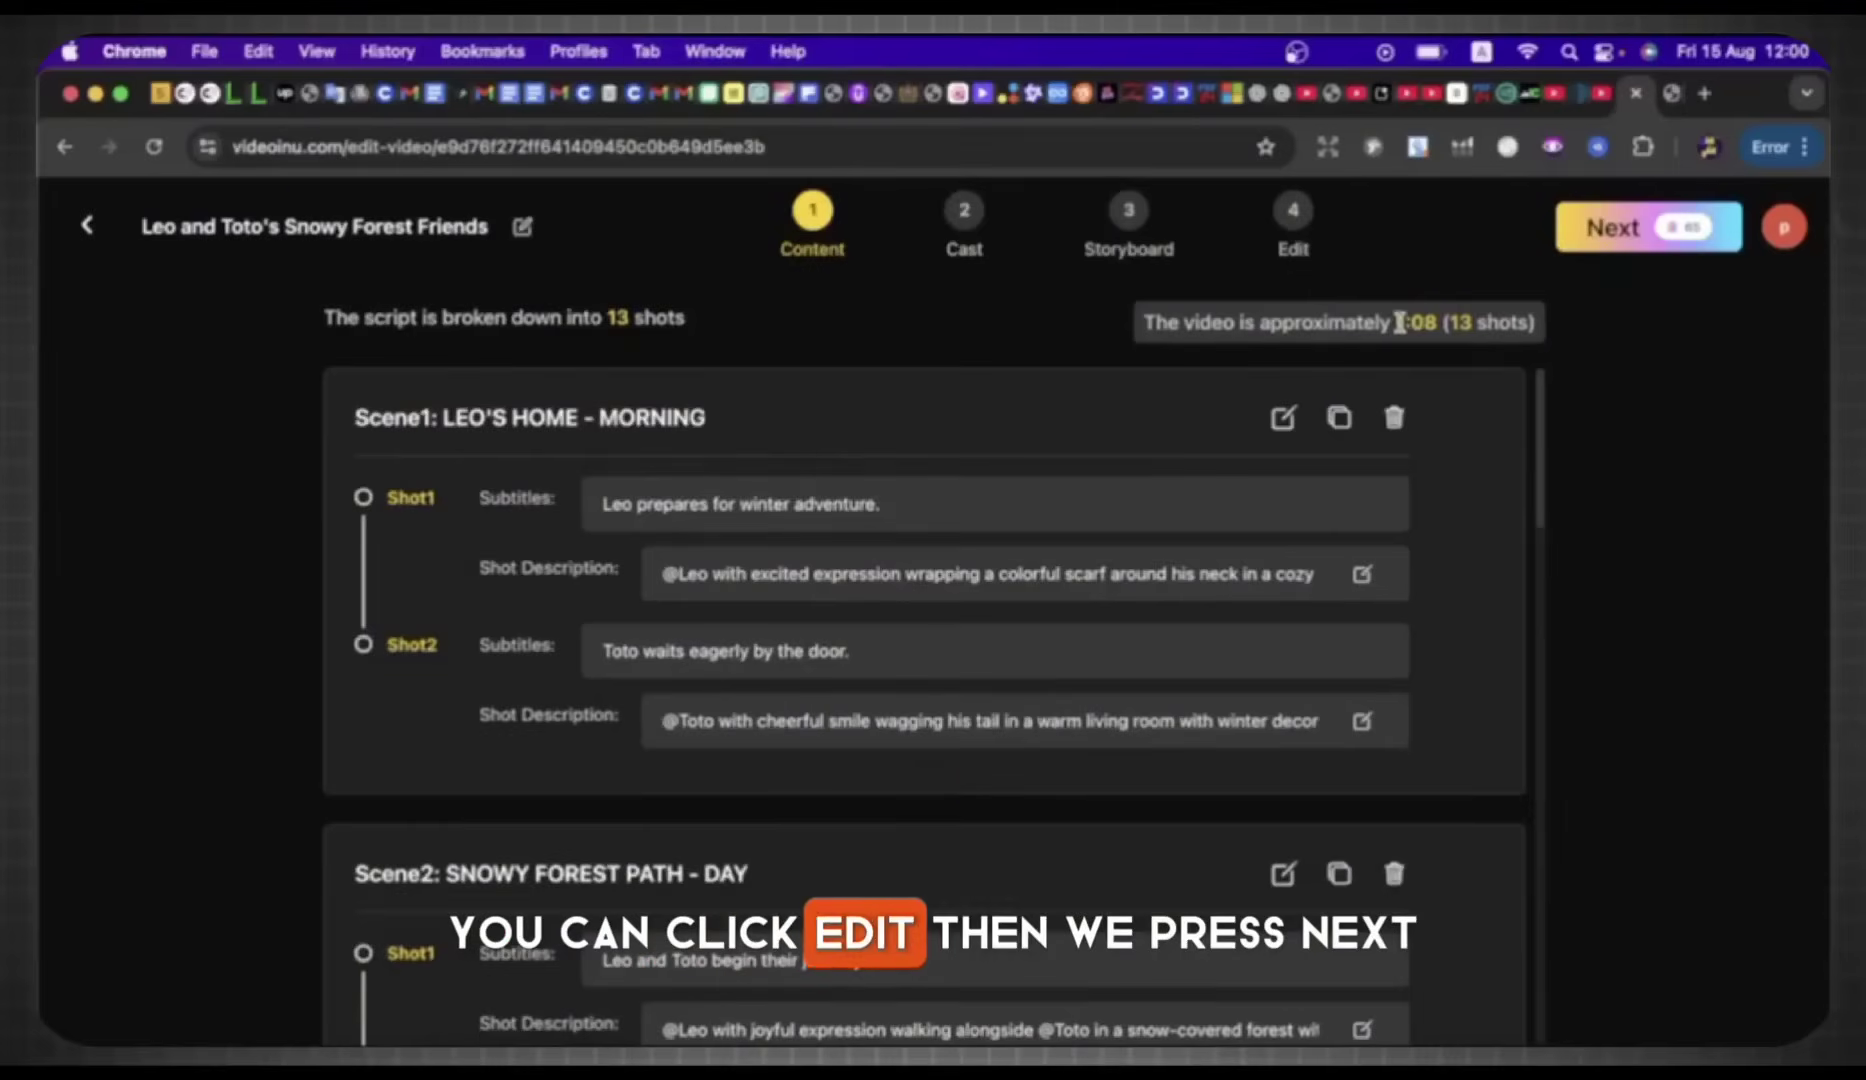
{"action": "left_click_drag", "start_coordinate": [1541, 455], "coordinate": [1500, 400]}
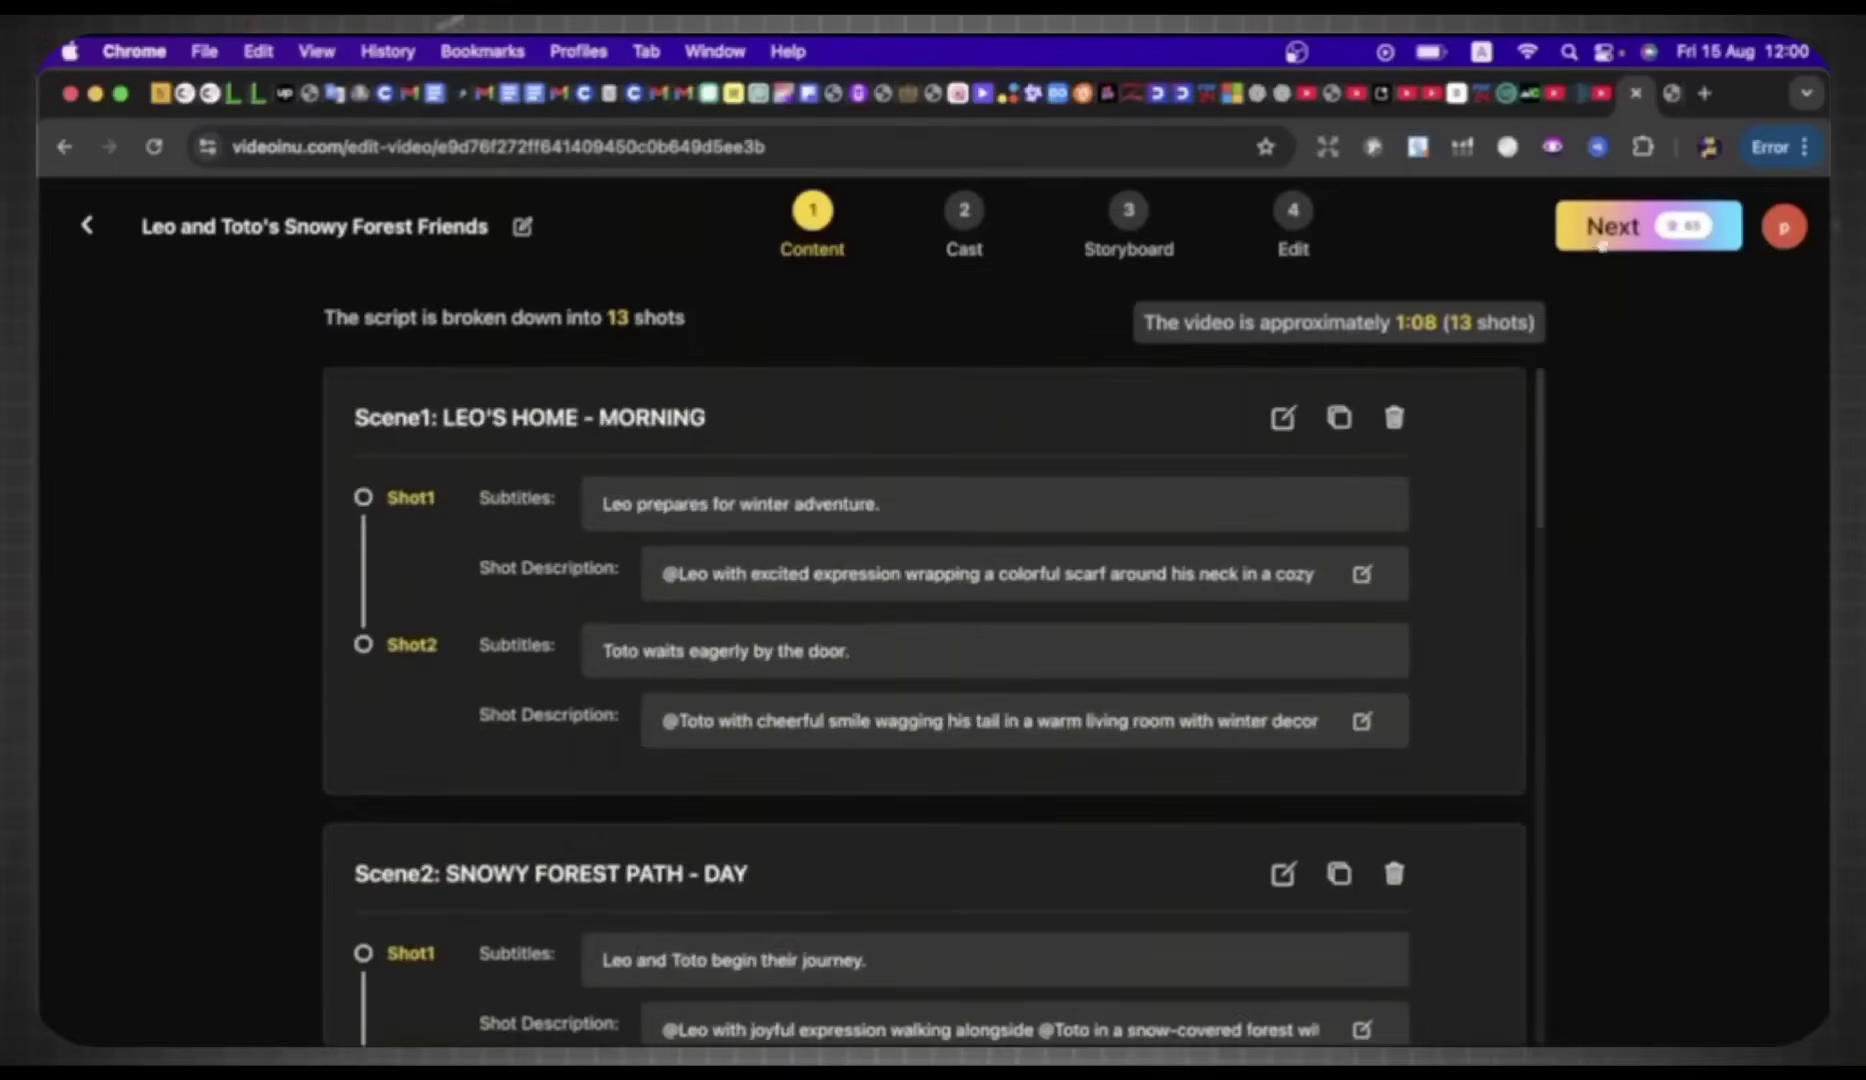
{"action": "left_click", "coordinate": [1610, 230]}
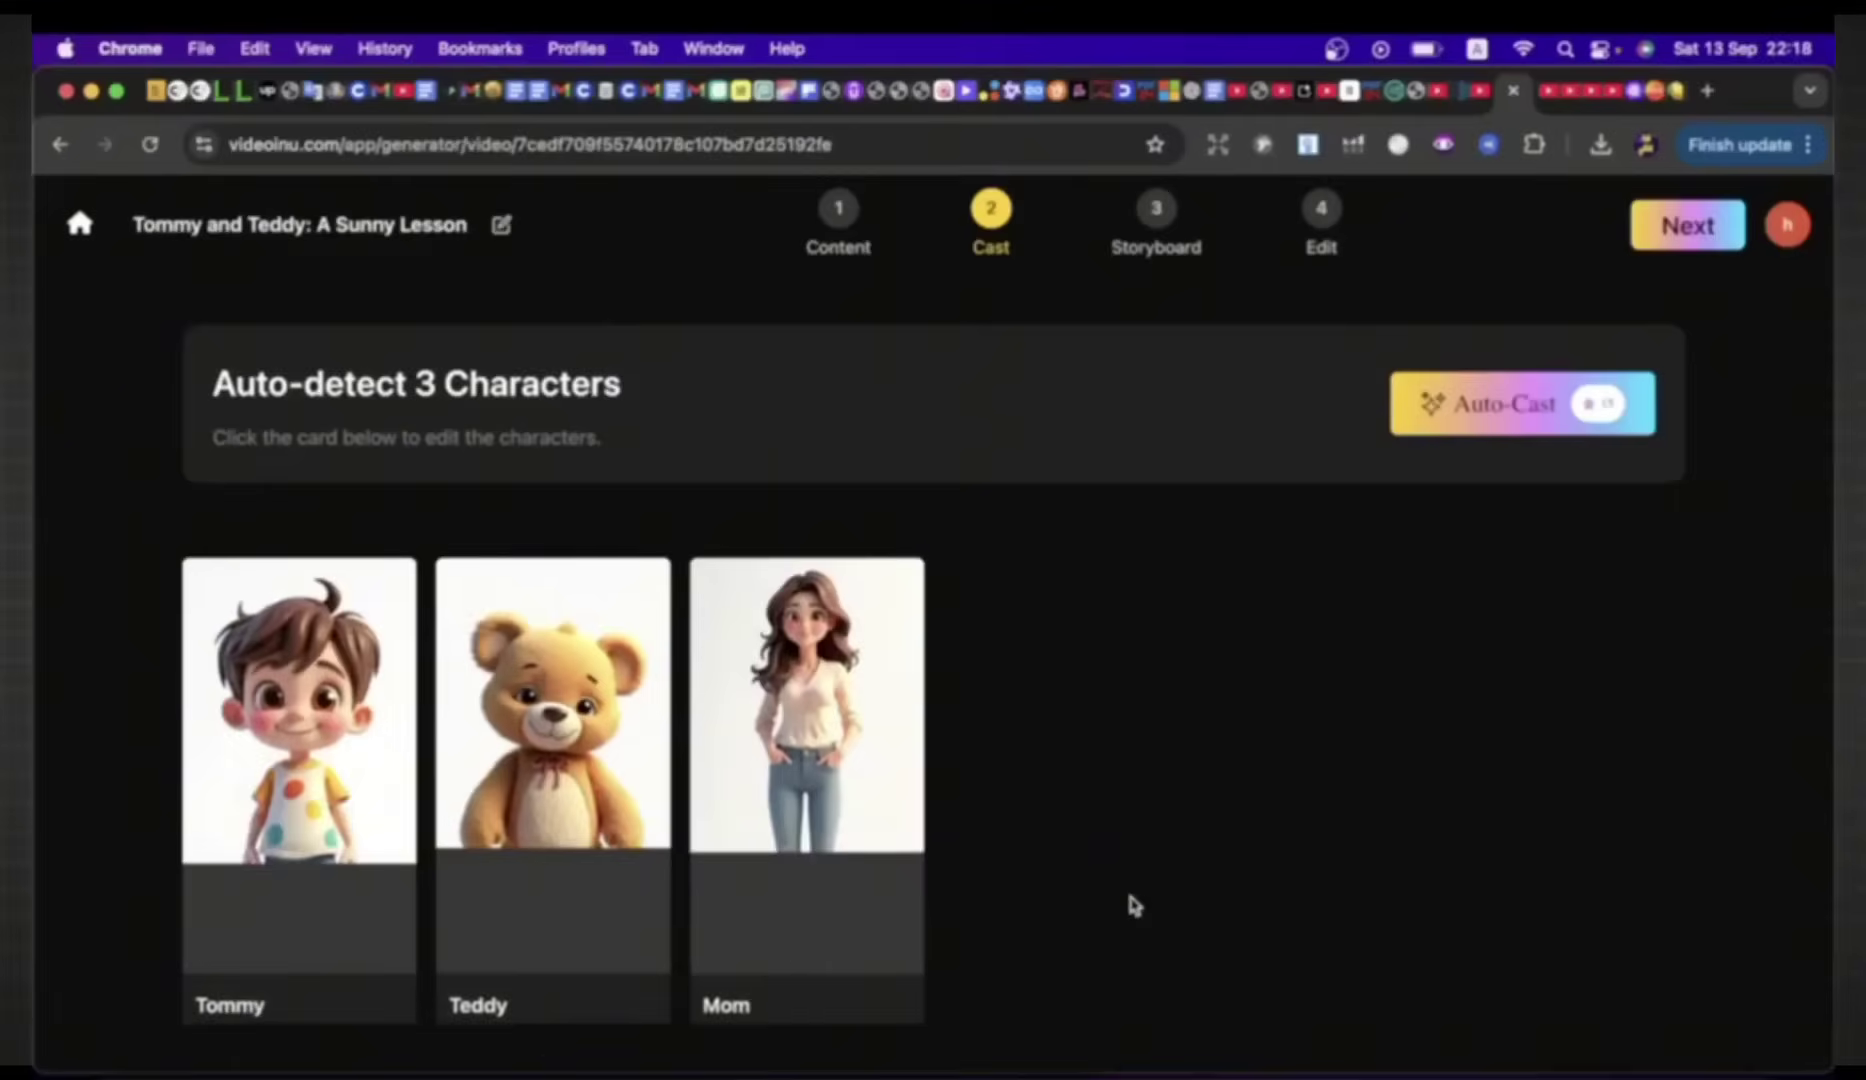
Confirm the cast of Tommy, Teddy and Mom to generate the 22 storyboard images.
{"action": "mouse_move", "coordinate": [536, 824]}
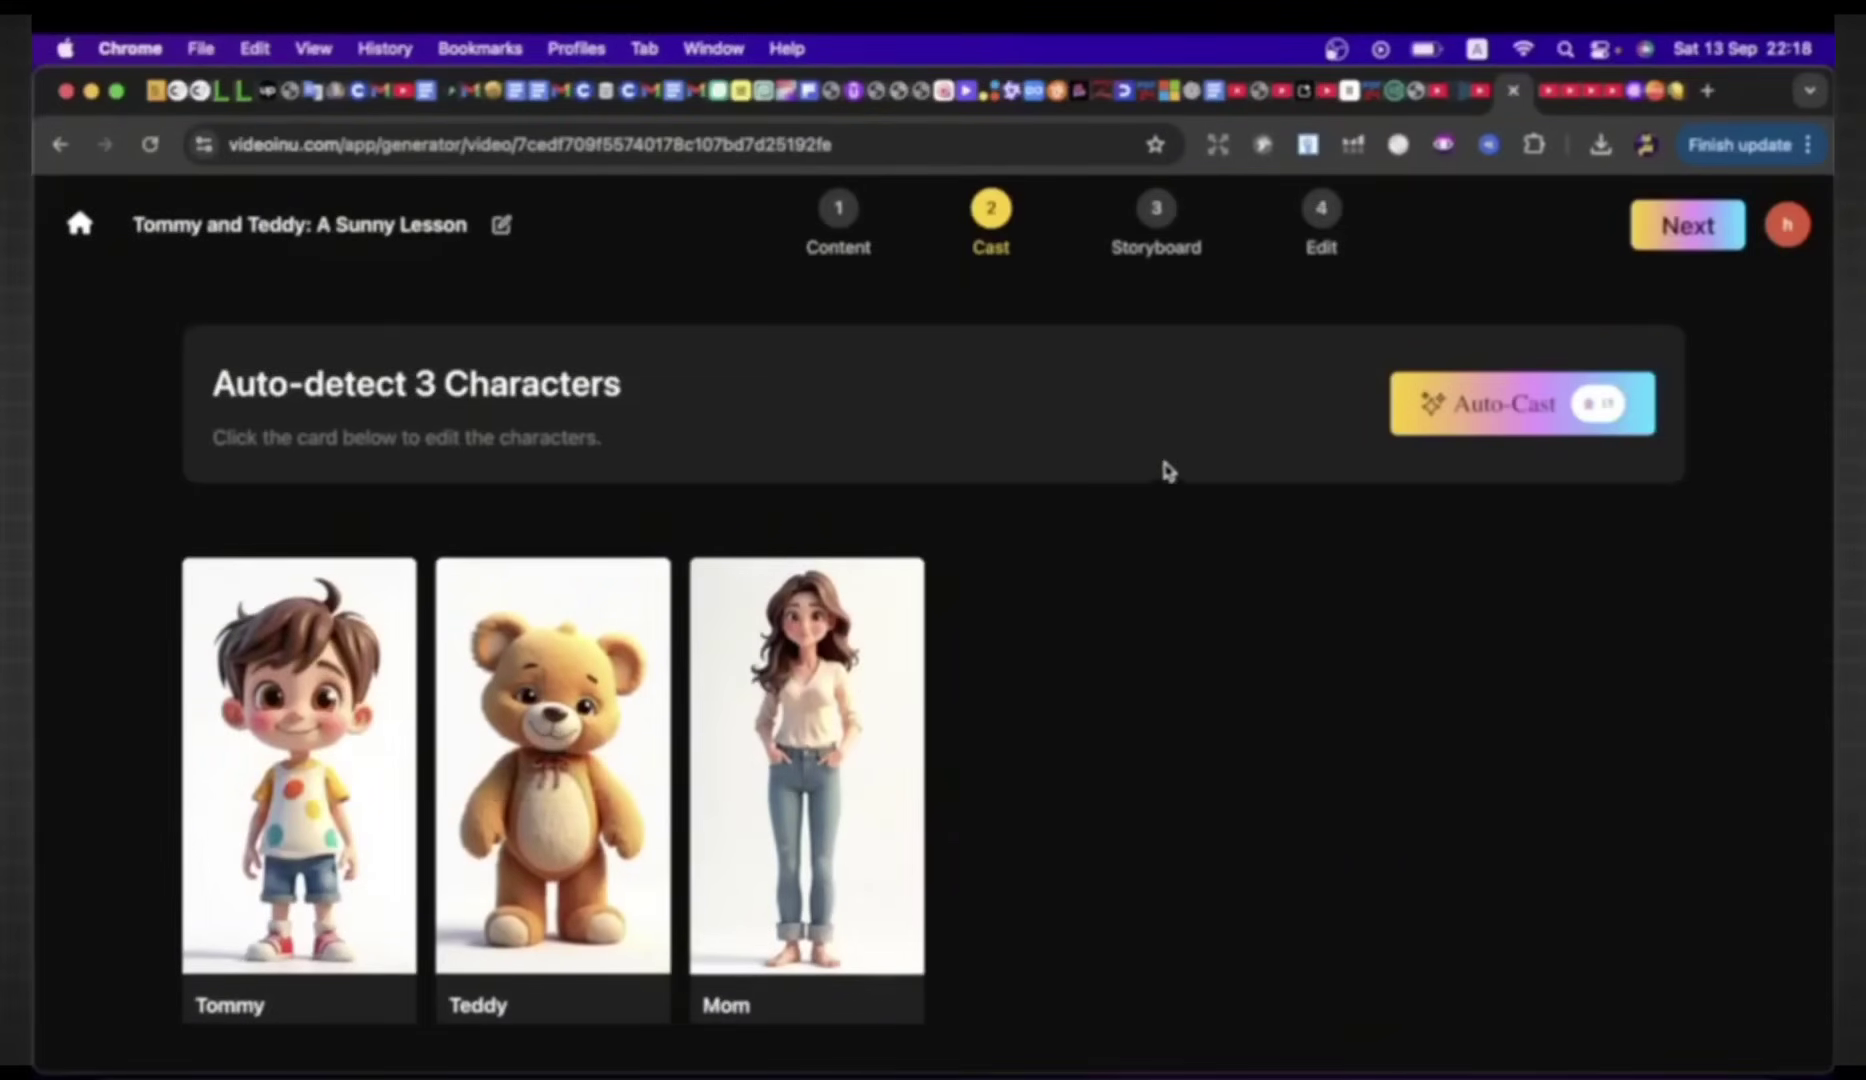
{"action": "left_click", "coordinate": [1686, 222]}
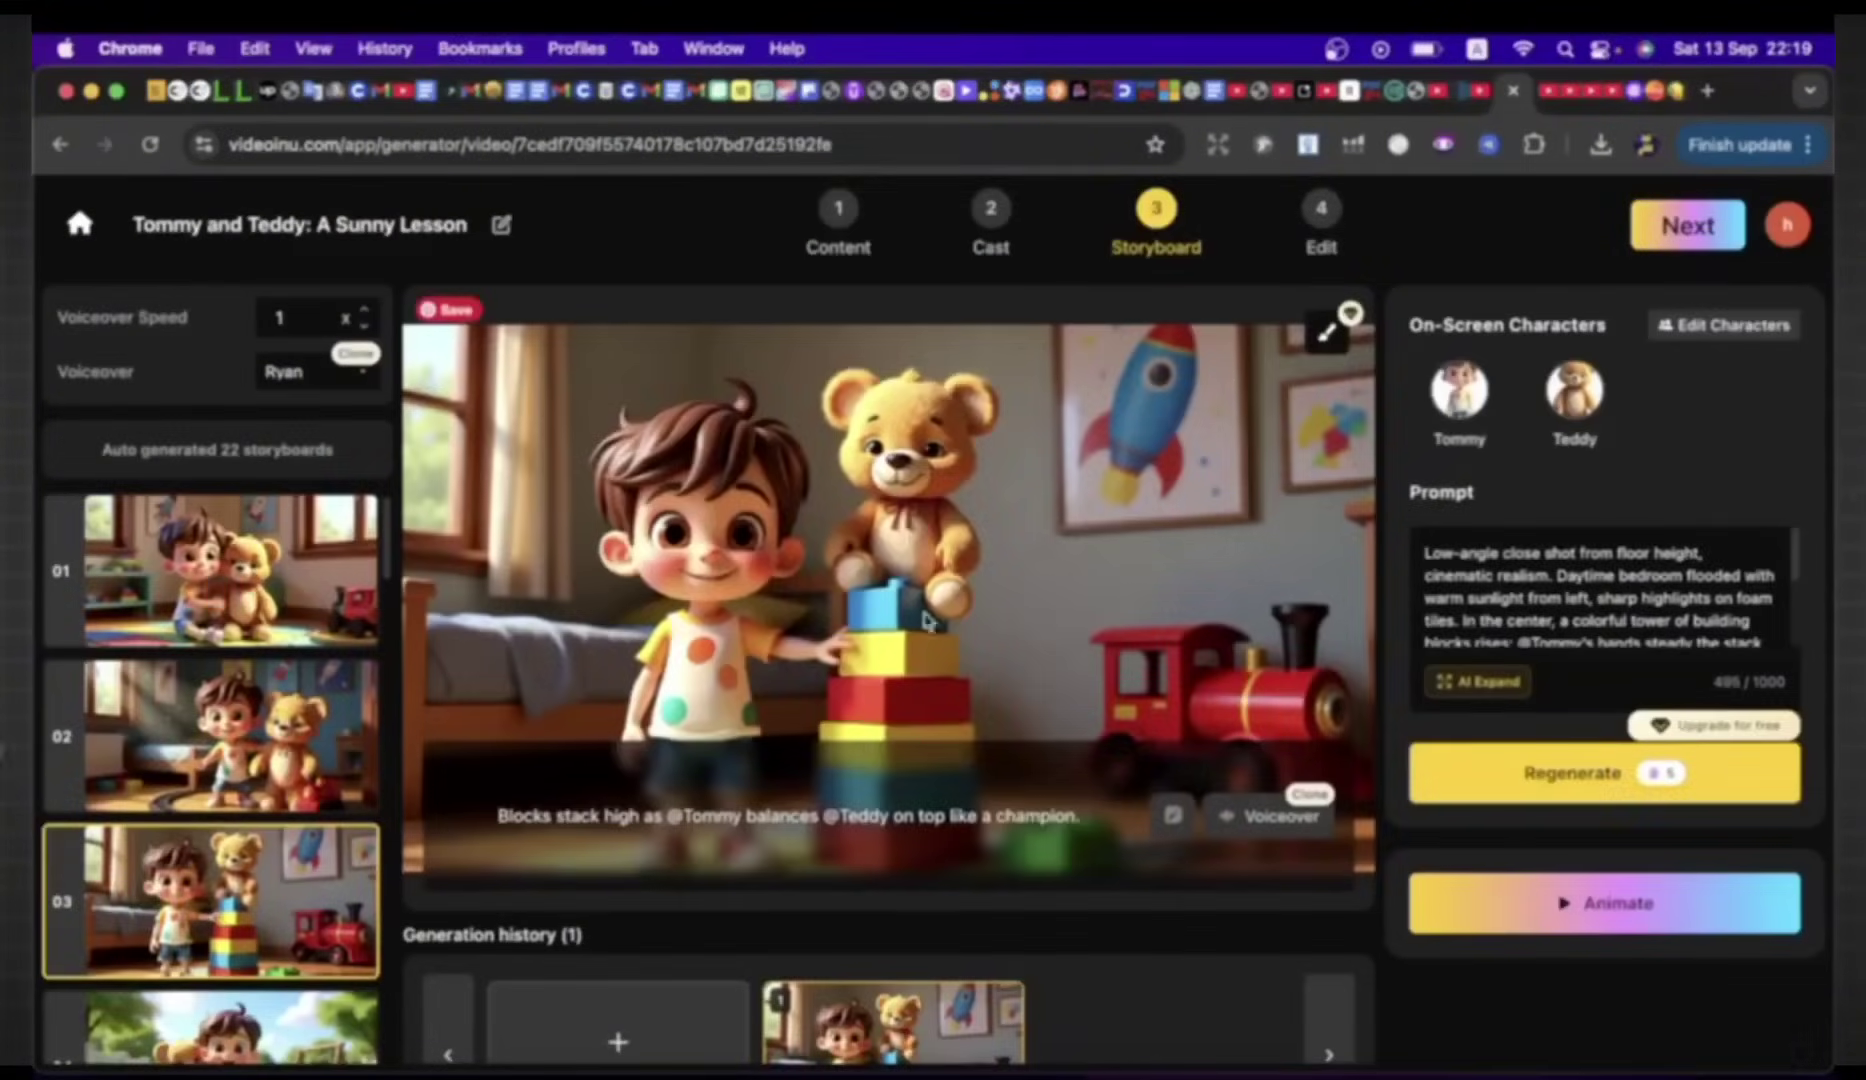
Browse storyboard scenes 01 to 04, including the bedroom and backyard shots.
{"action": "left_click_drag", "start_coordinate": [388, 545], "coordinate": [387, 846]}
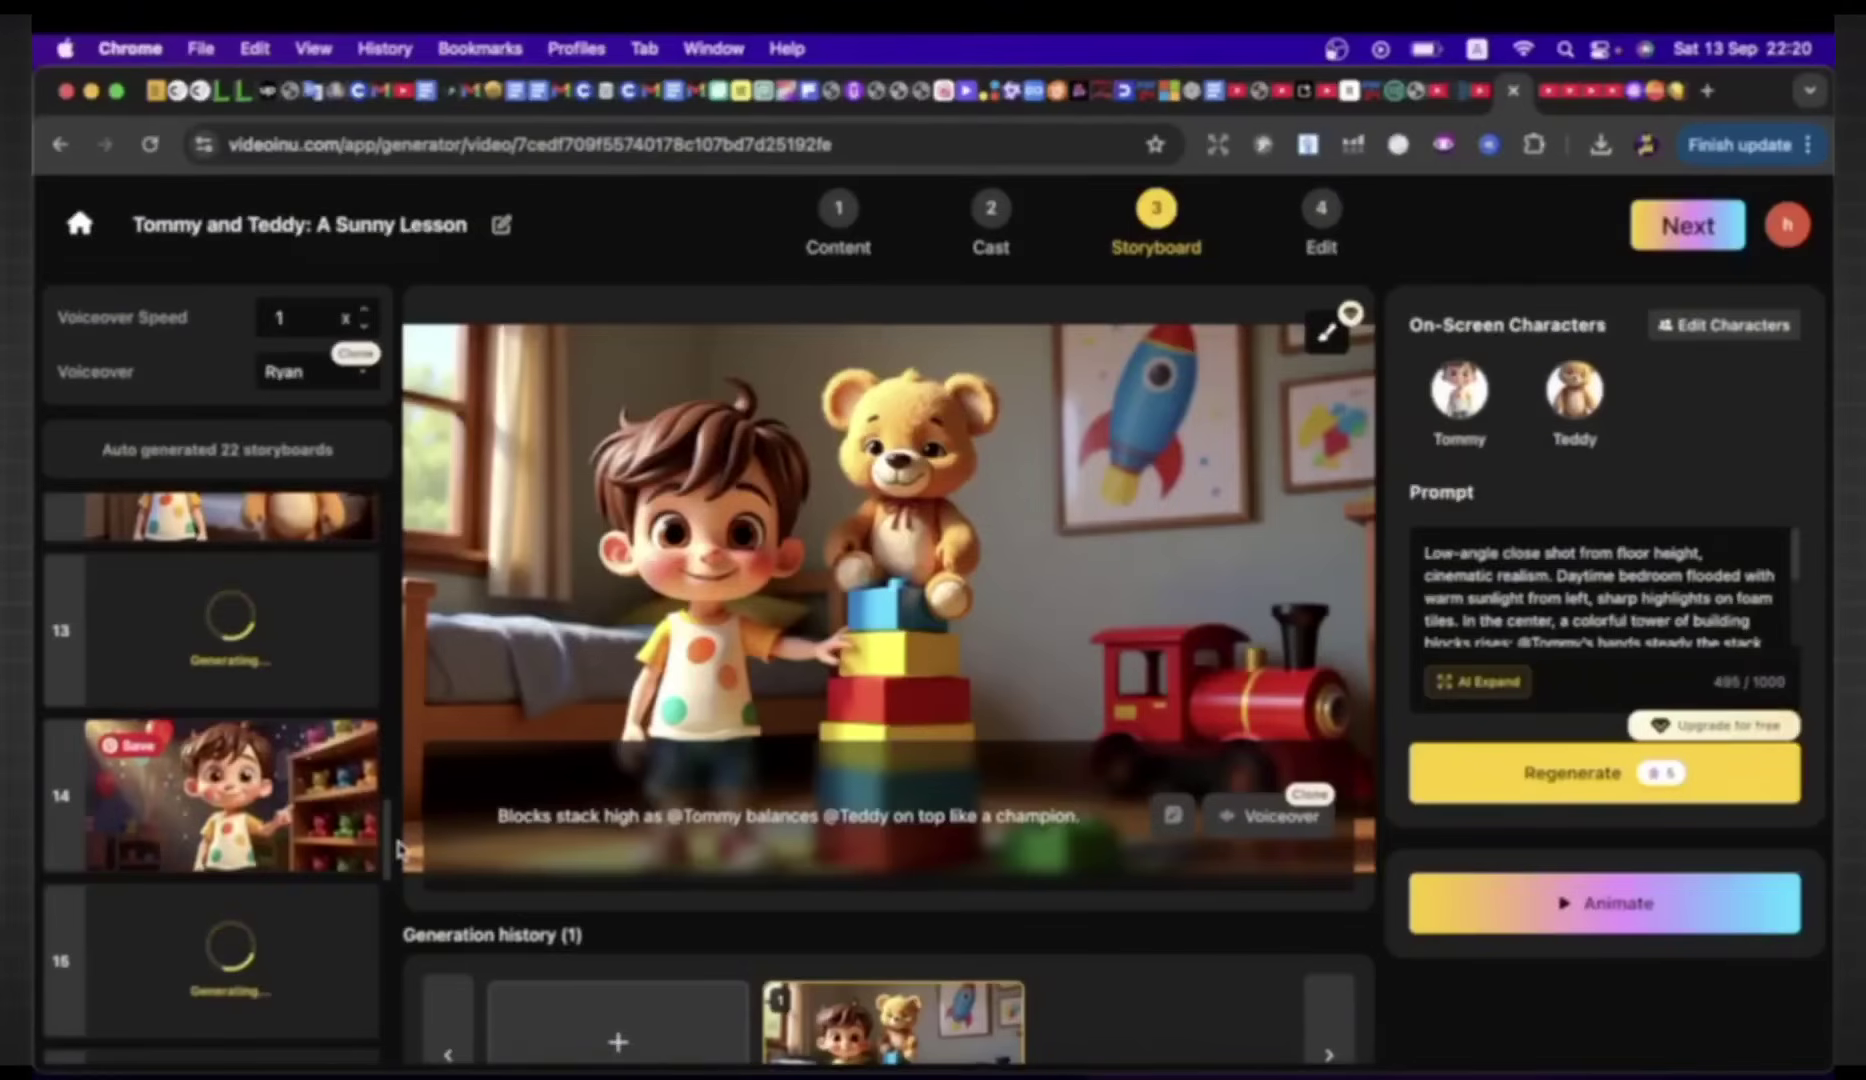
{"action": "left_click_drag", "start_coordinate": [388, 846], "coordinate": [398, 537]}
{"action": "left_click", "coordinate": [245, 720]}
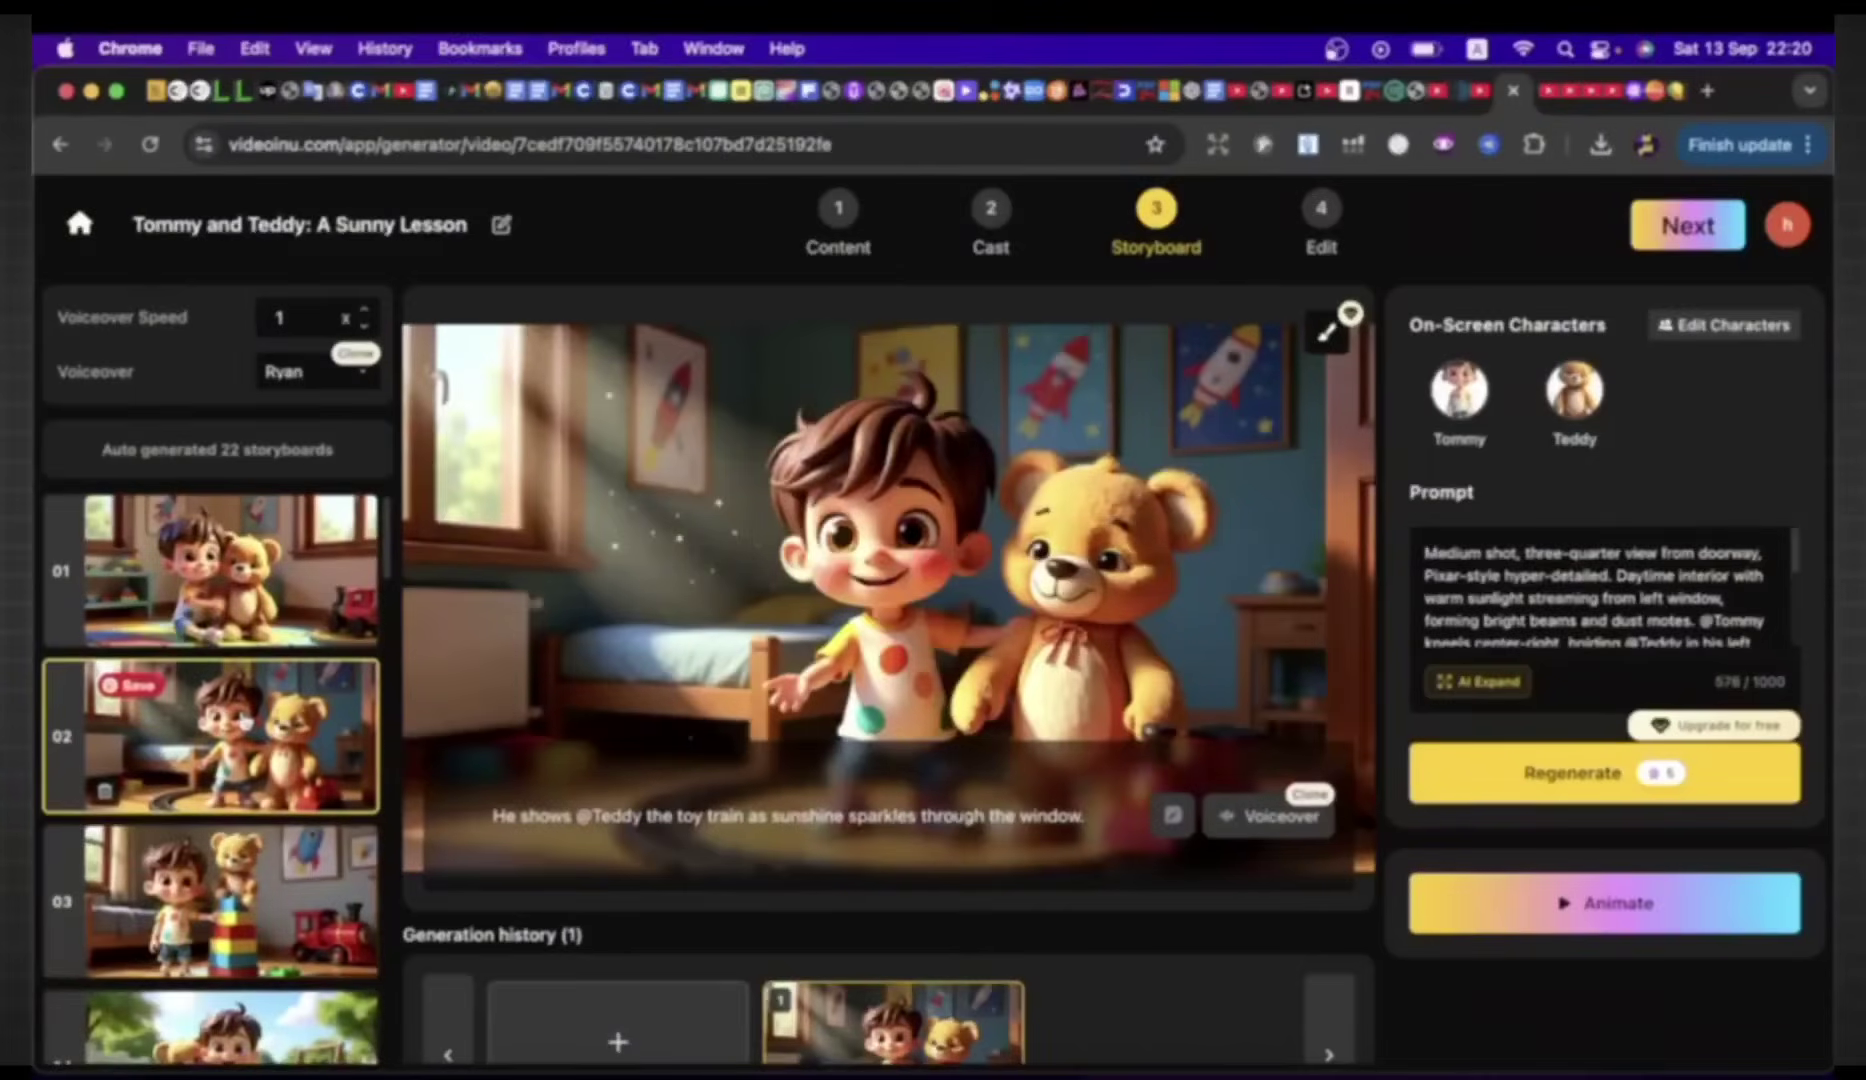
{"action": "left_click", "coordinate": [230, 900]}
{"action": "left_click", "coordinate": [243, 1033]}
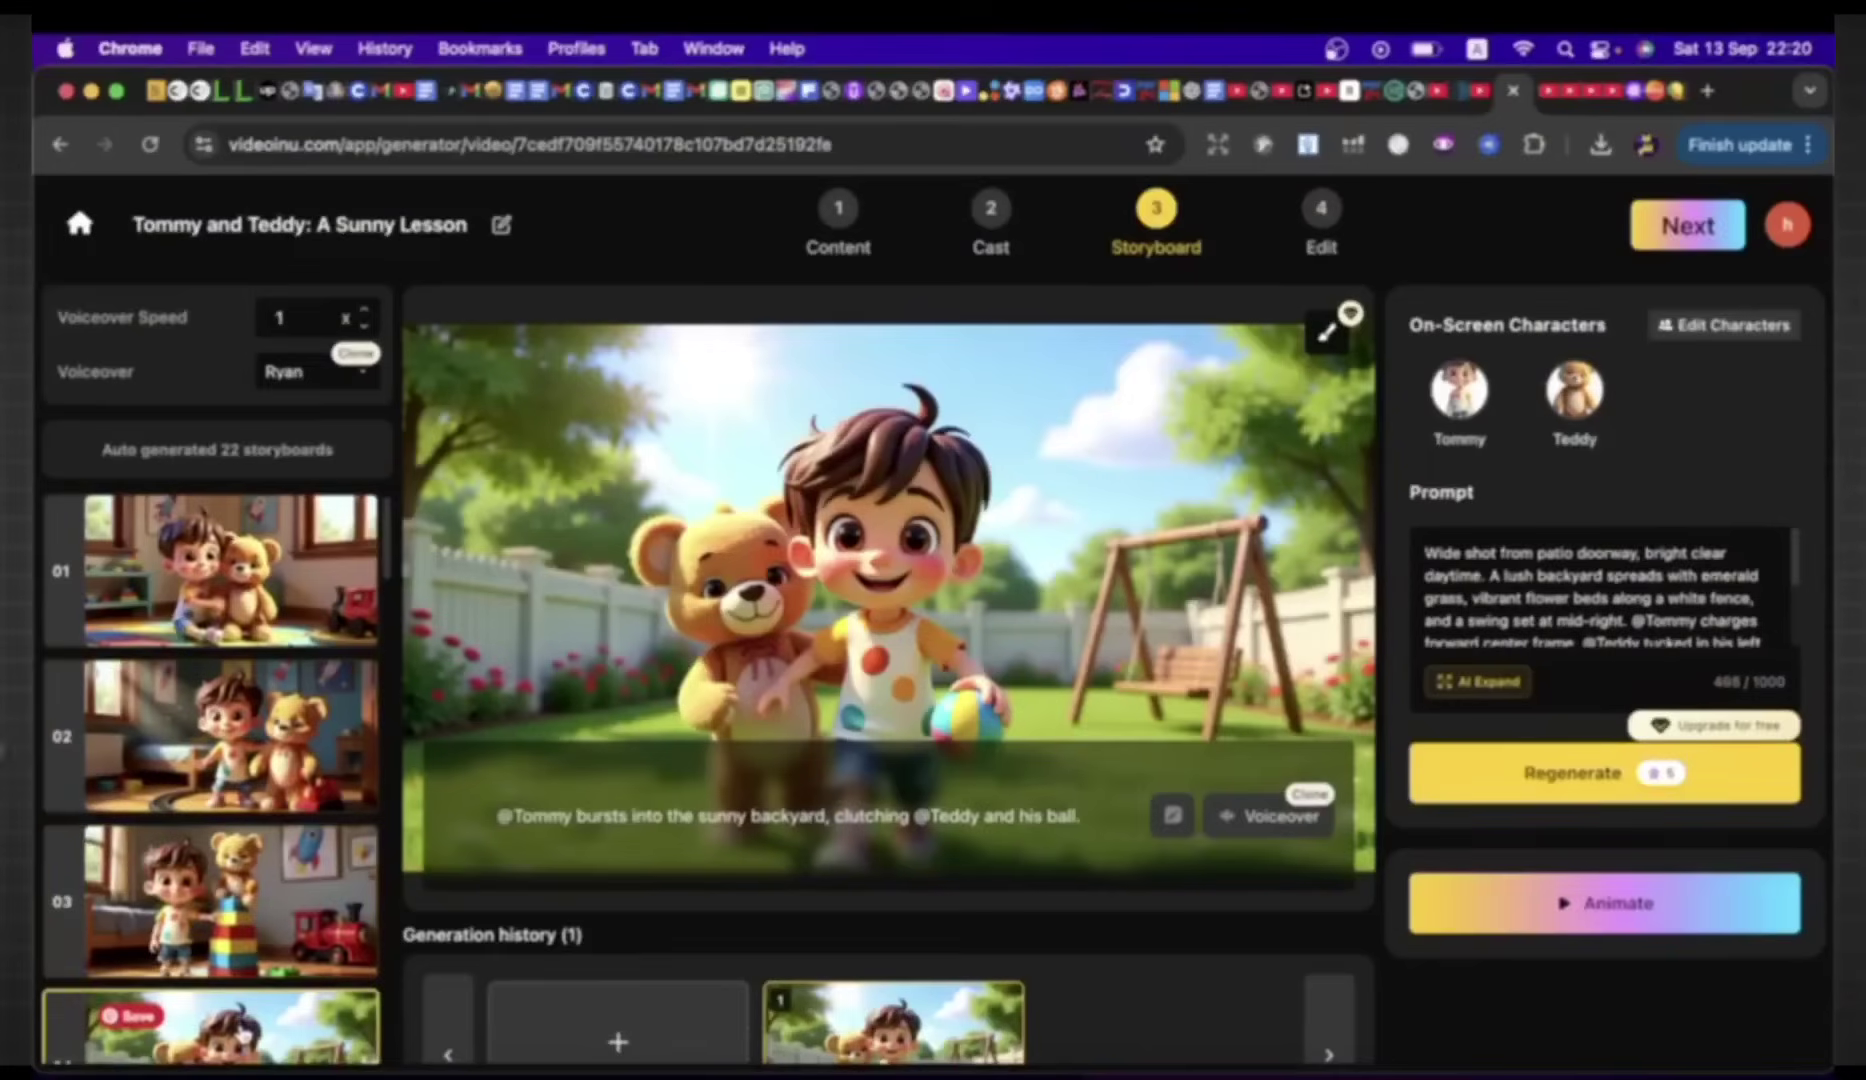
{"action": "left_click", "coordinate": [266, 592]}
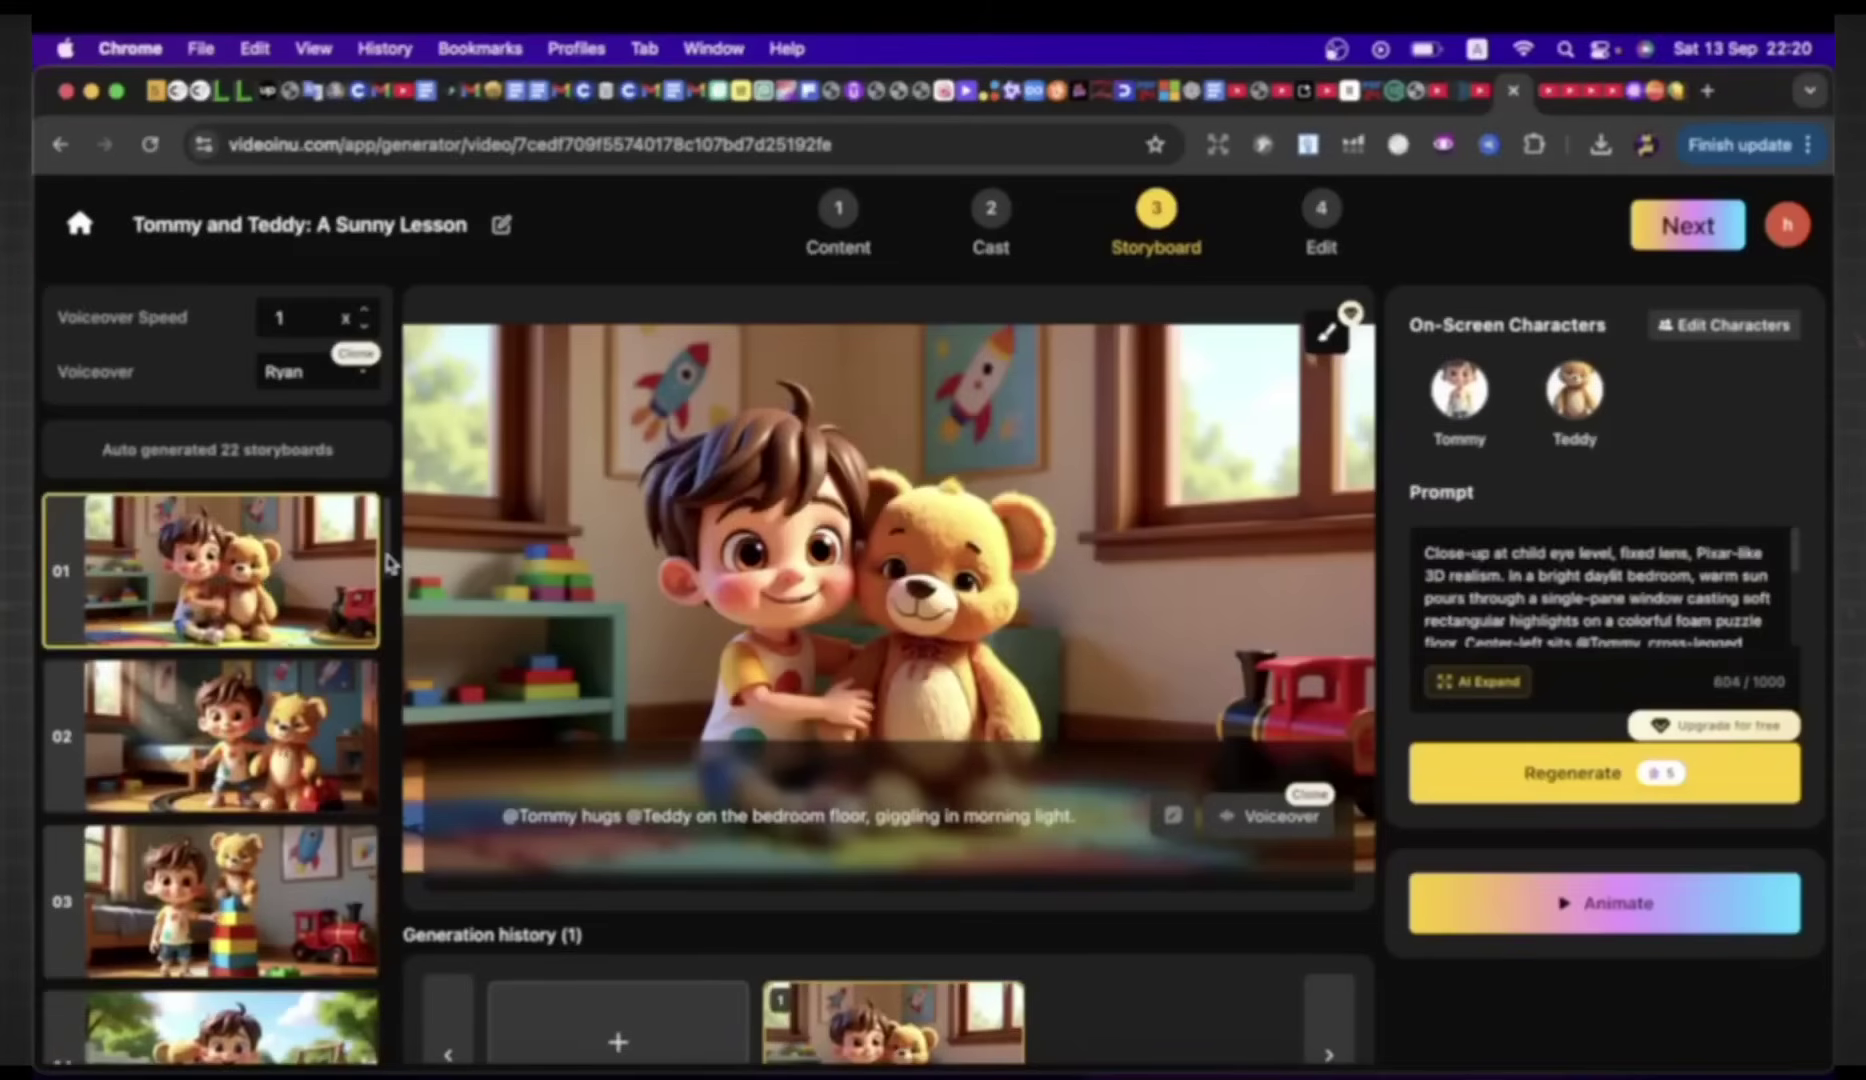
Return to storyboard 01 and open its animation settings with the Videoinu V1.0 model.
{"action": "left_click_drag", "start_coordinate": [389, 565], "coordinate": [393, 662]}
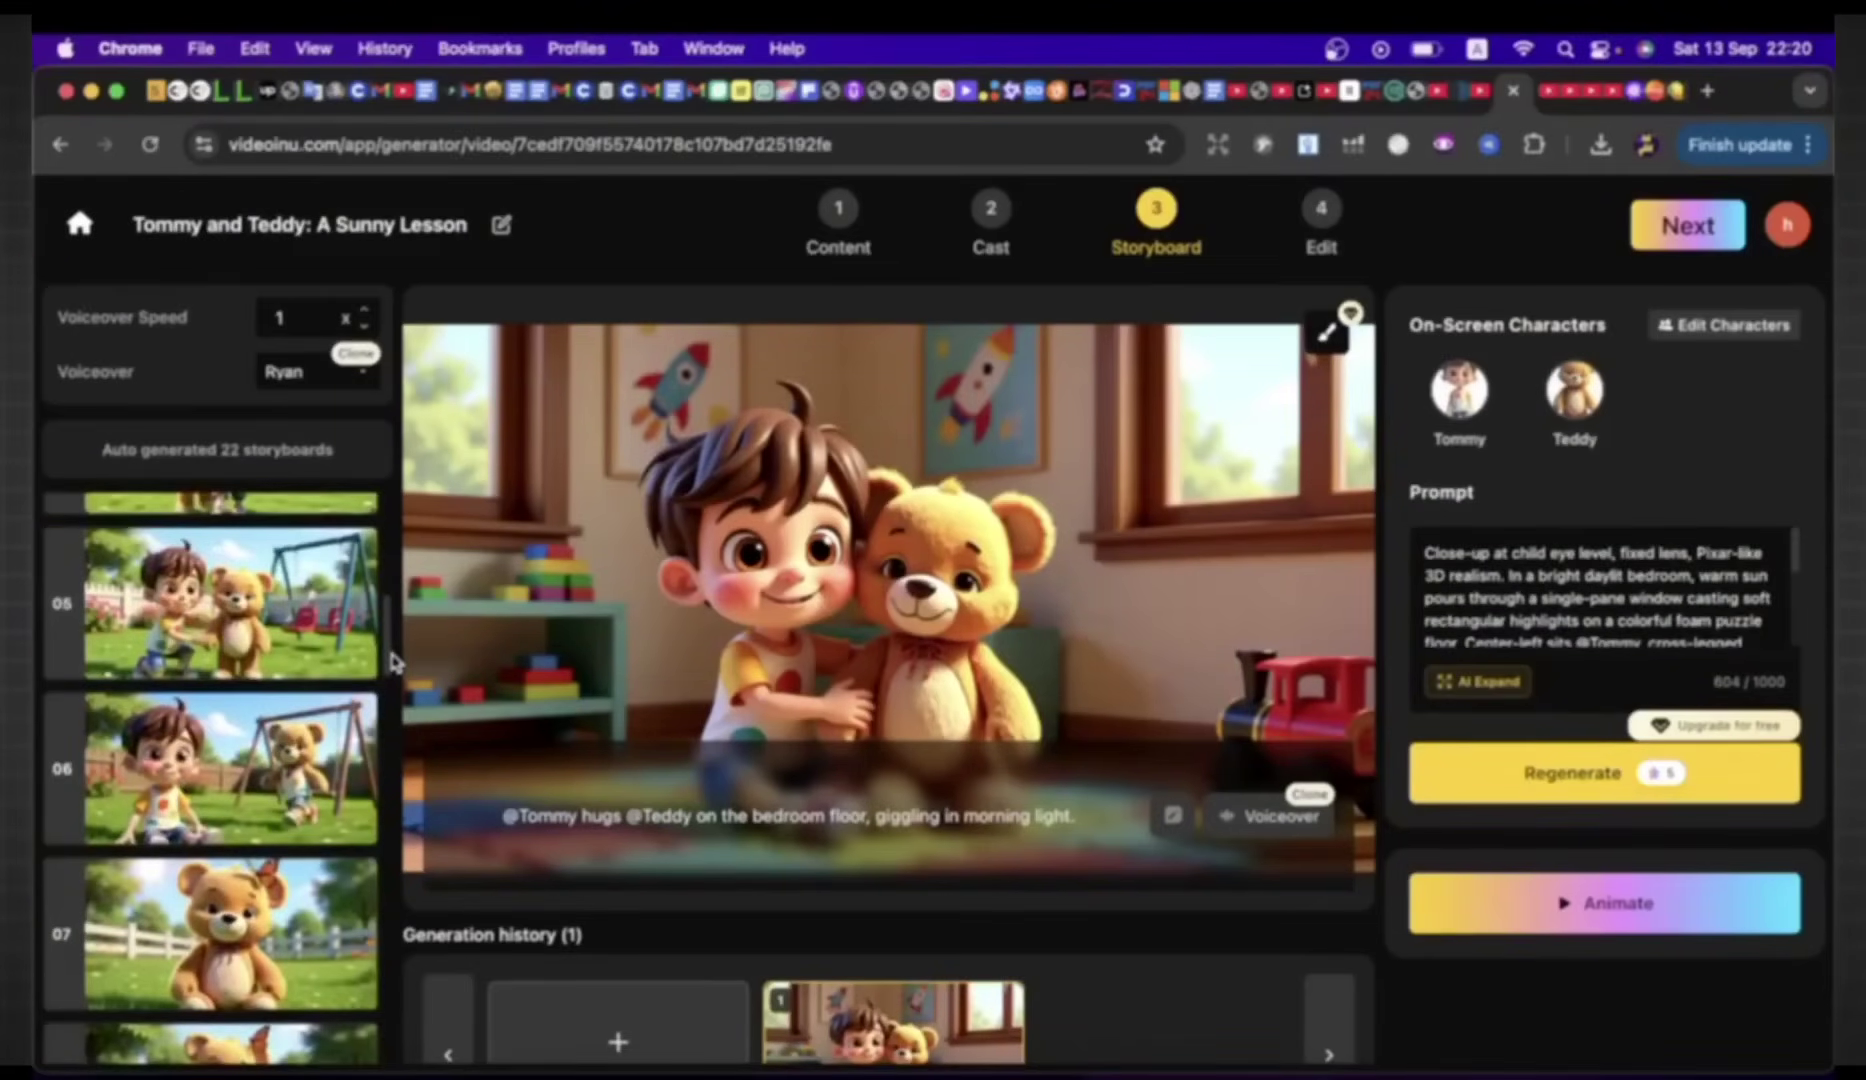
{"action": "left_click_drag", "start_coordinate": [393, 662], "coordinate": [390, 530]}
{"action": "left_click", "coordinate": [230, 735]}
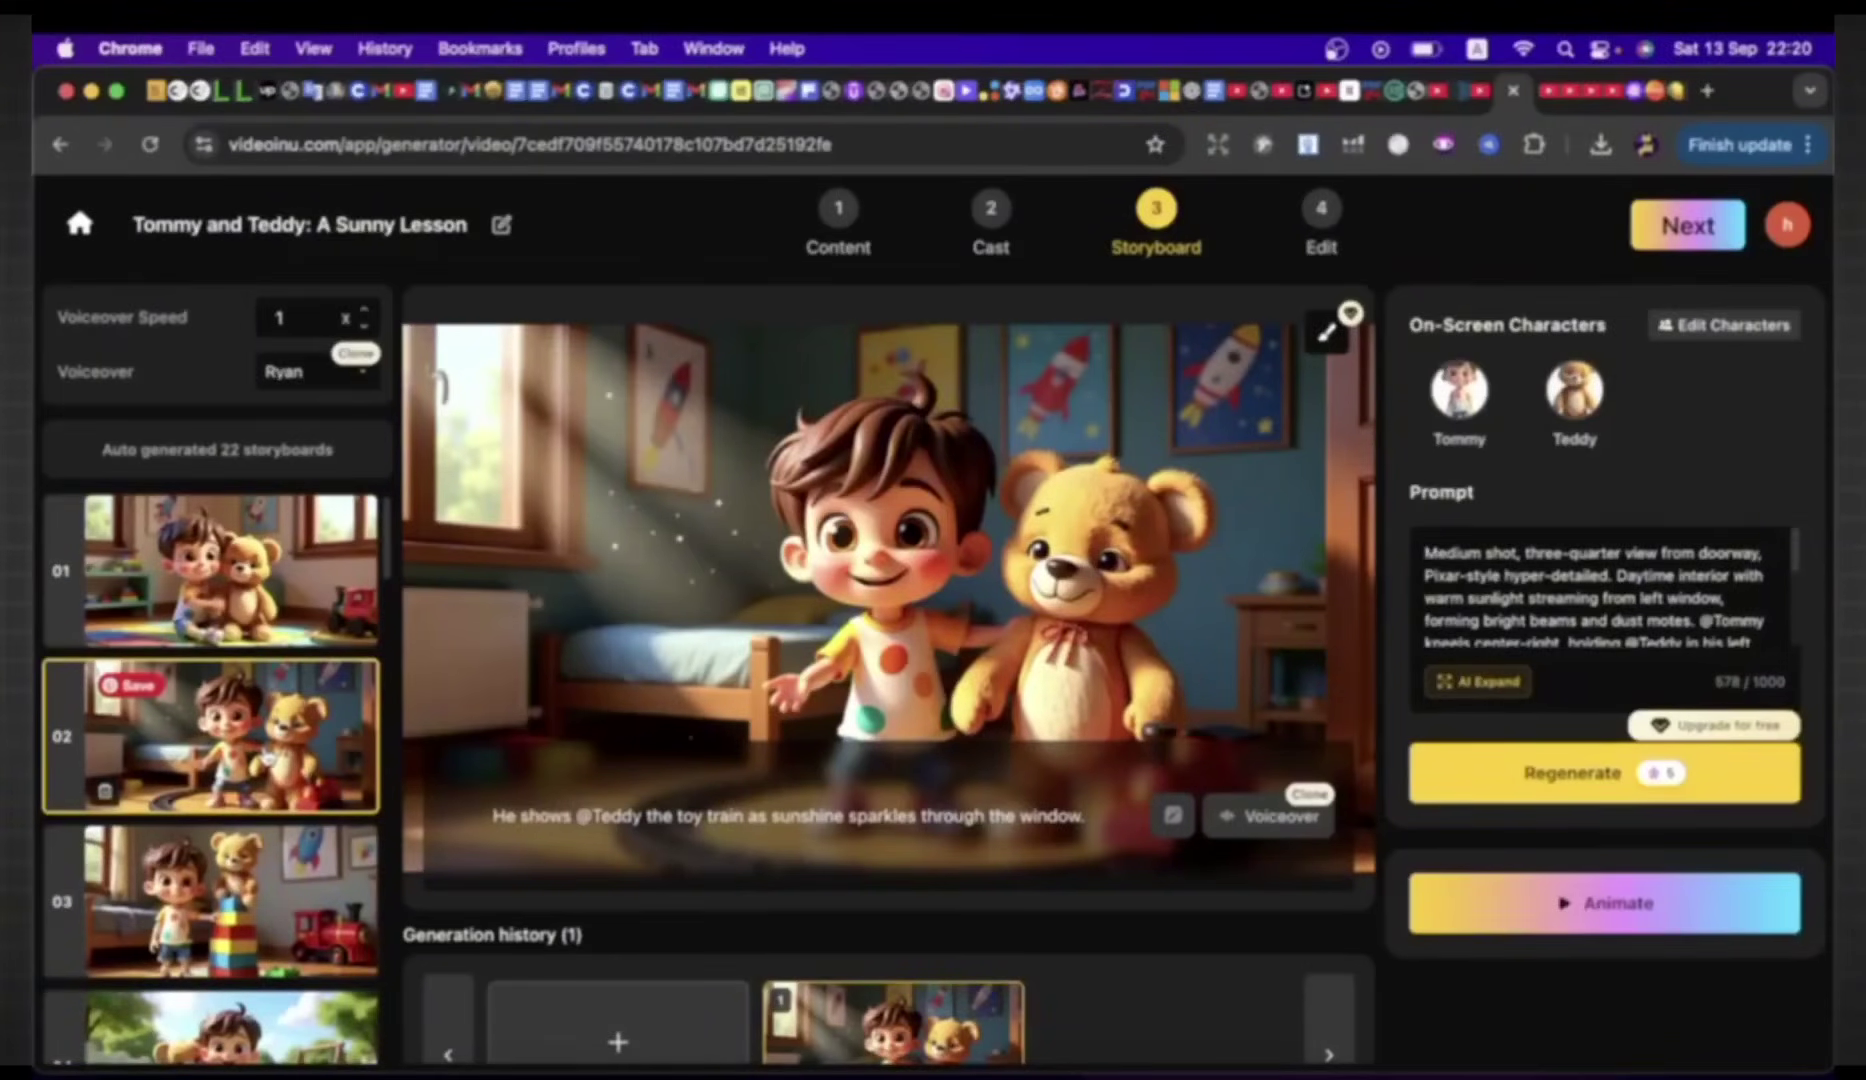
{"action": "left_click_drag", "start_coordinate": [387, 553], "coordinate": [387, 1041]}
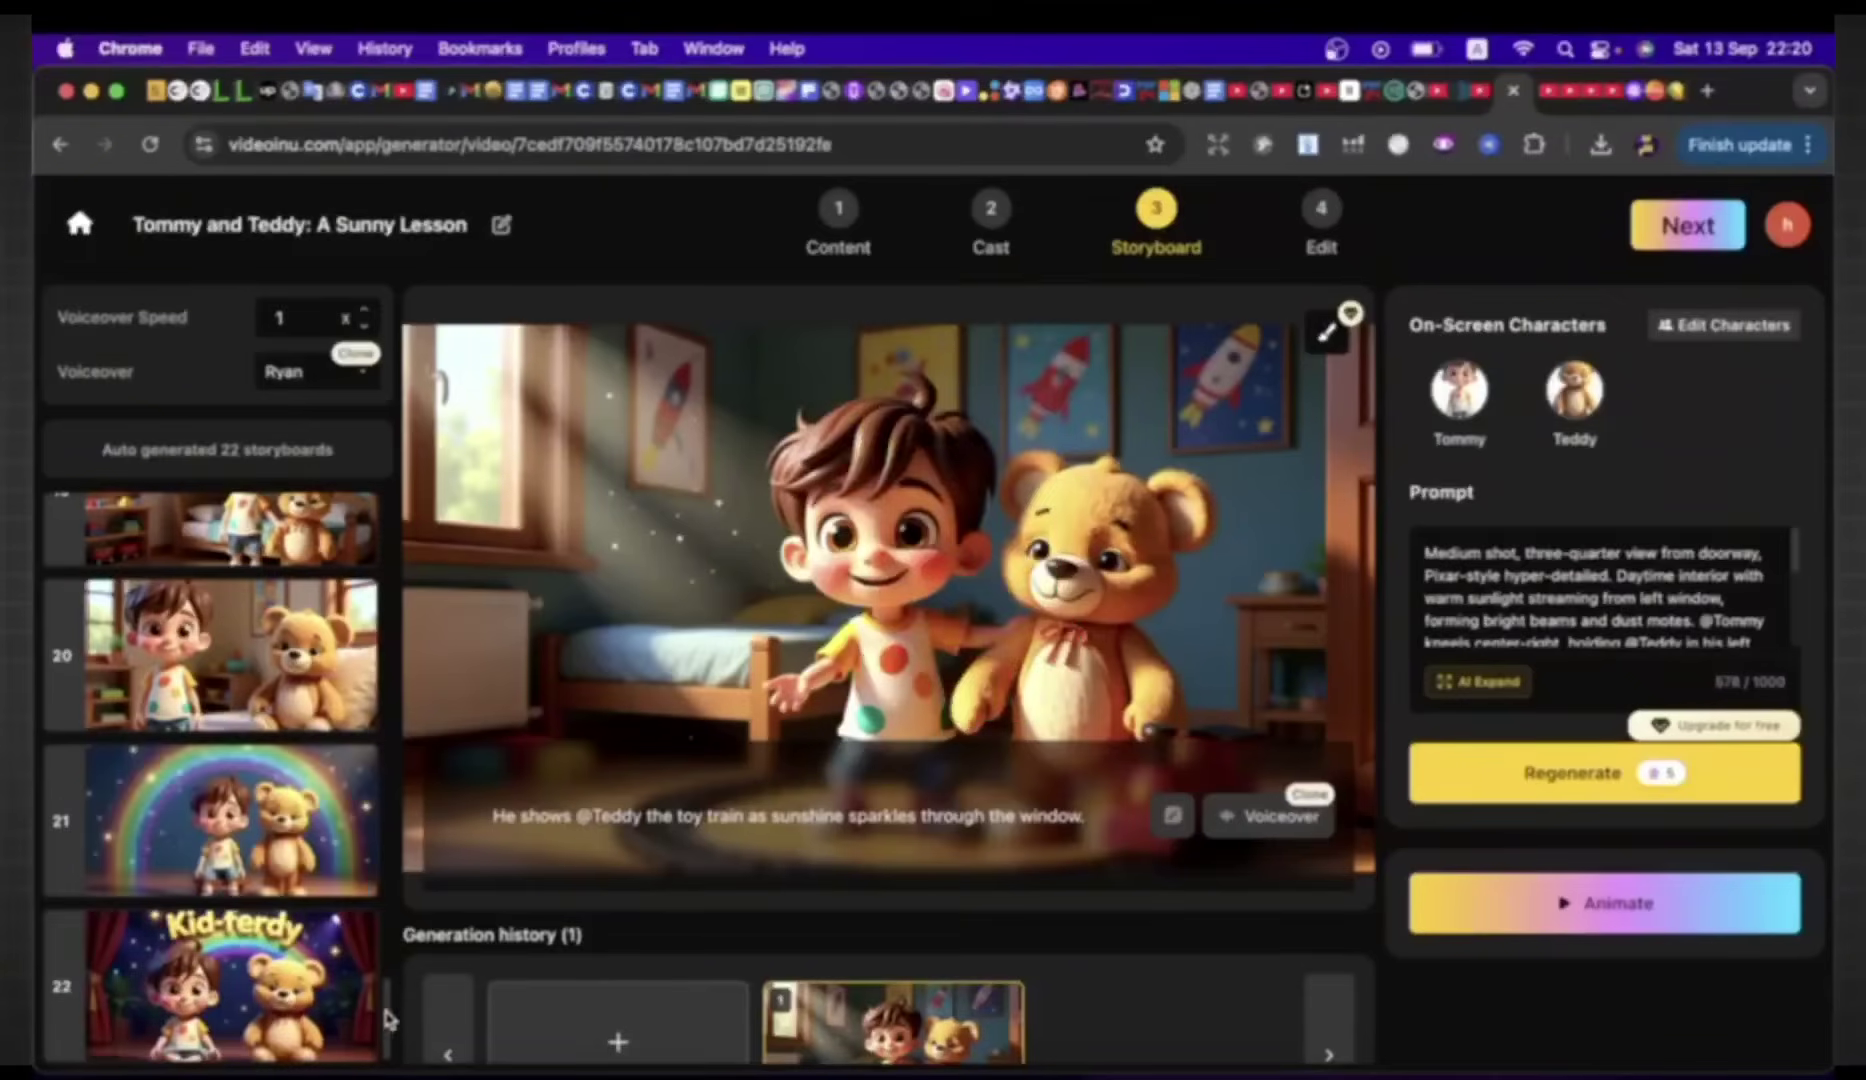
{"action": "left_click_drag", "start_coordinate": [387, 1018], "coordinate": [408, 530]}
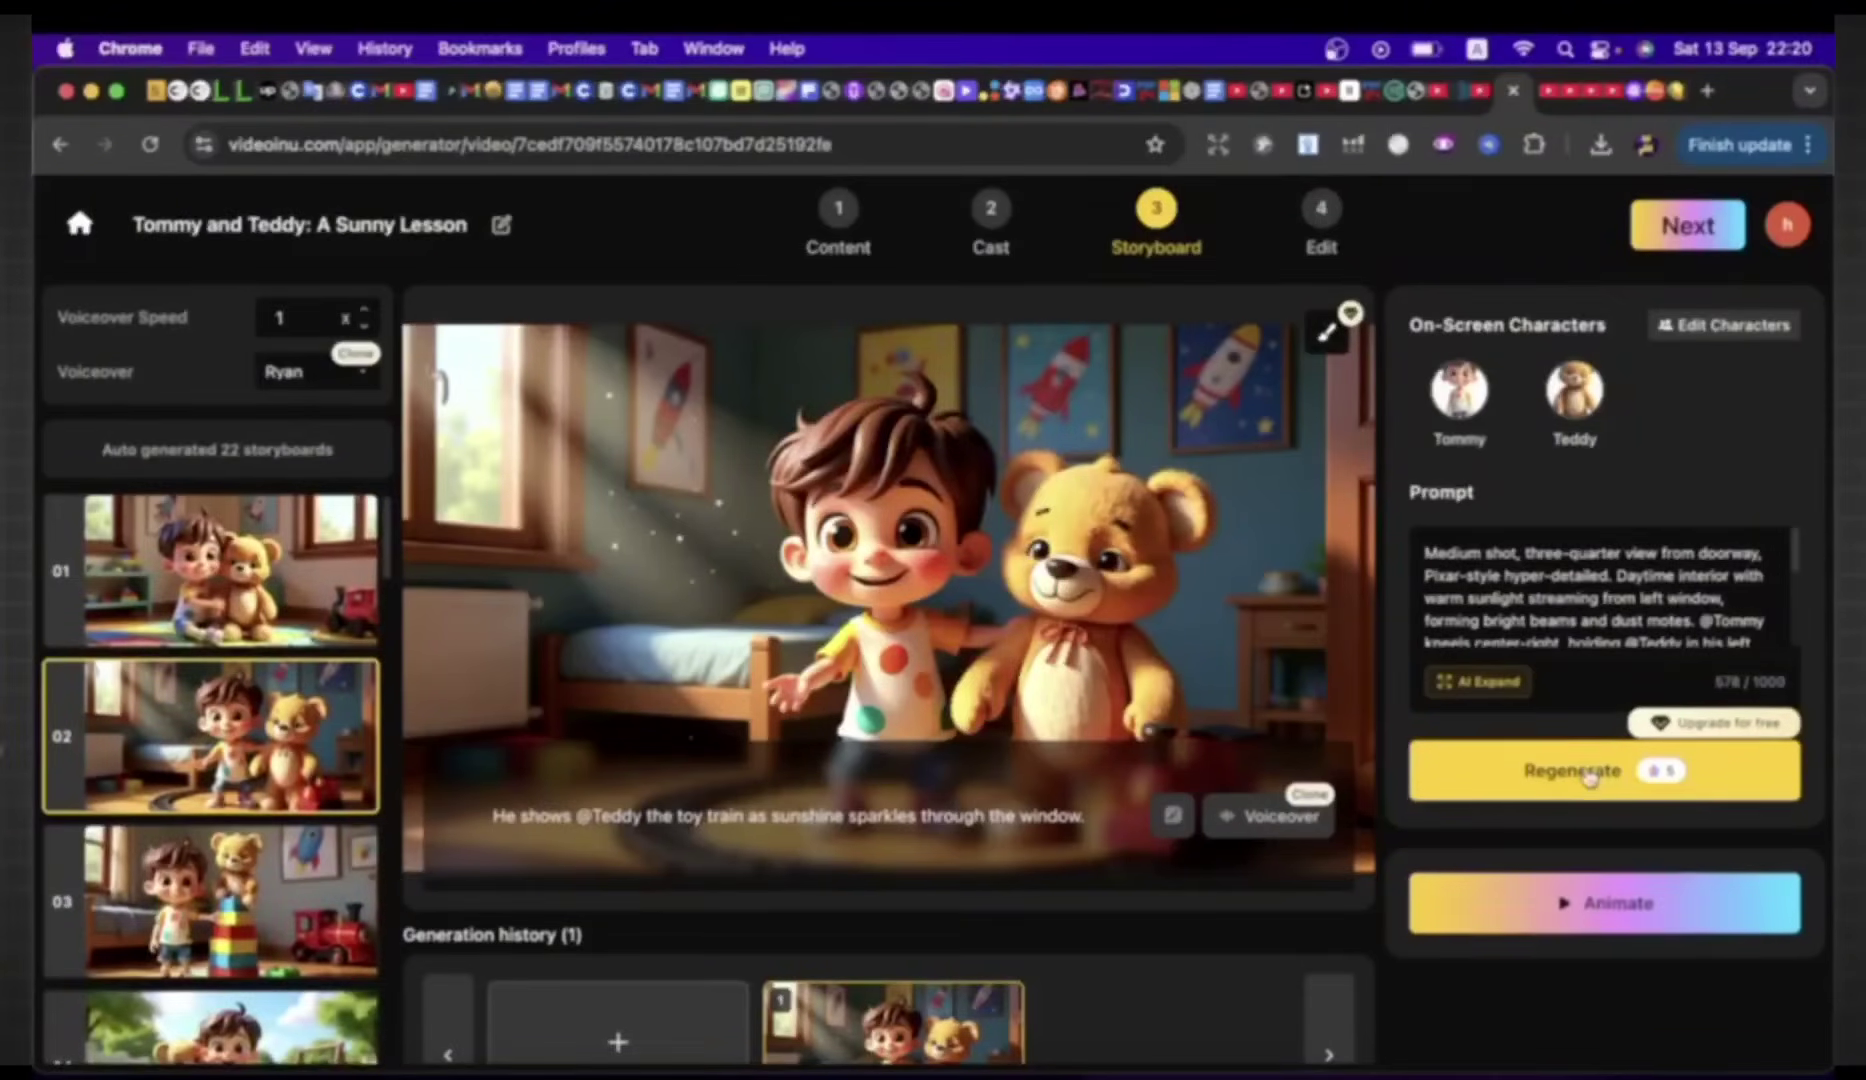
{"action": "key", "text": "Up"}
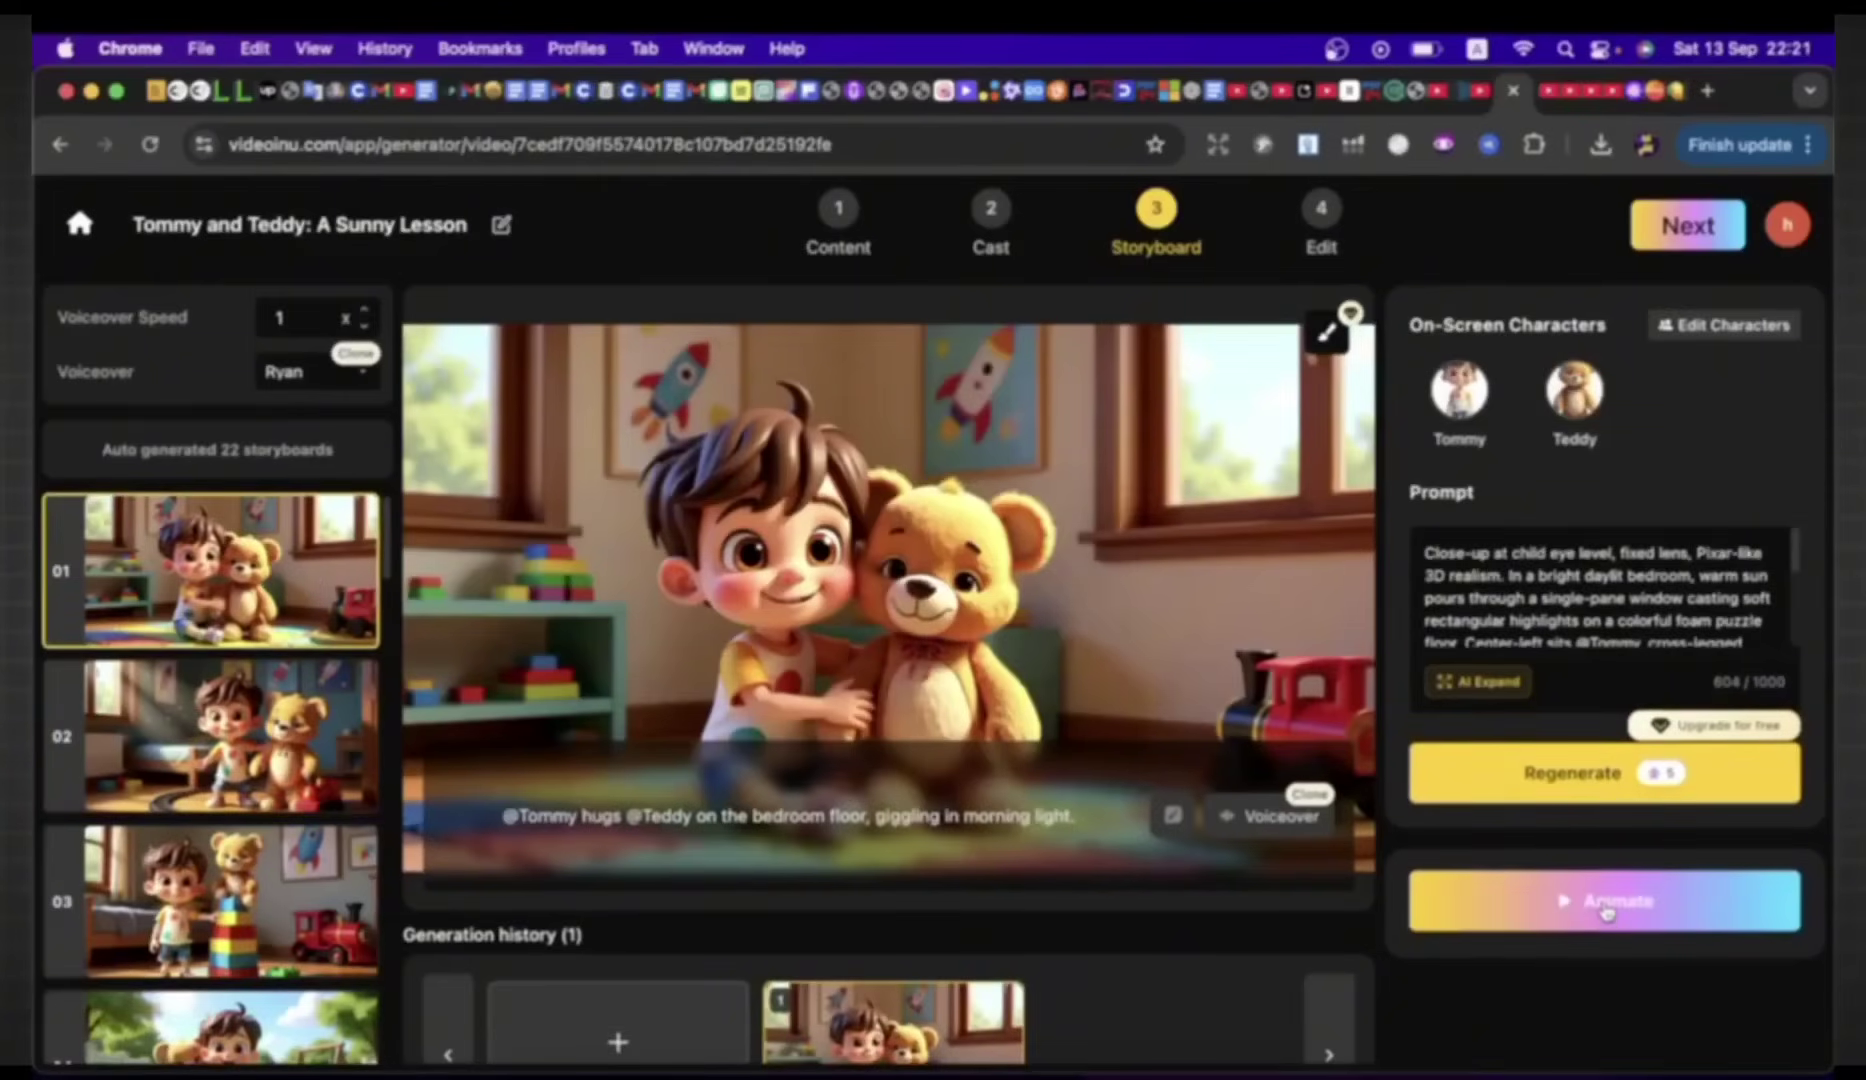
{"action": "left_click", "coordinate": [1606, 909]}
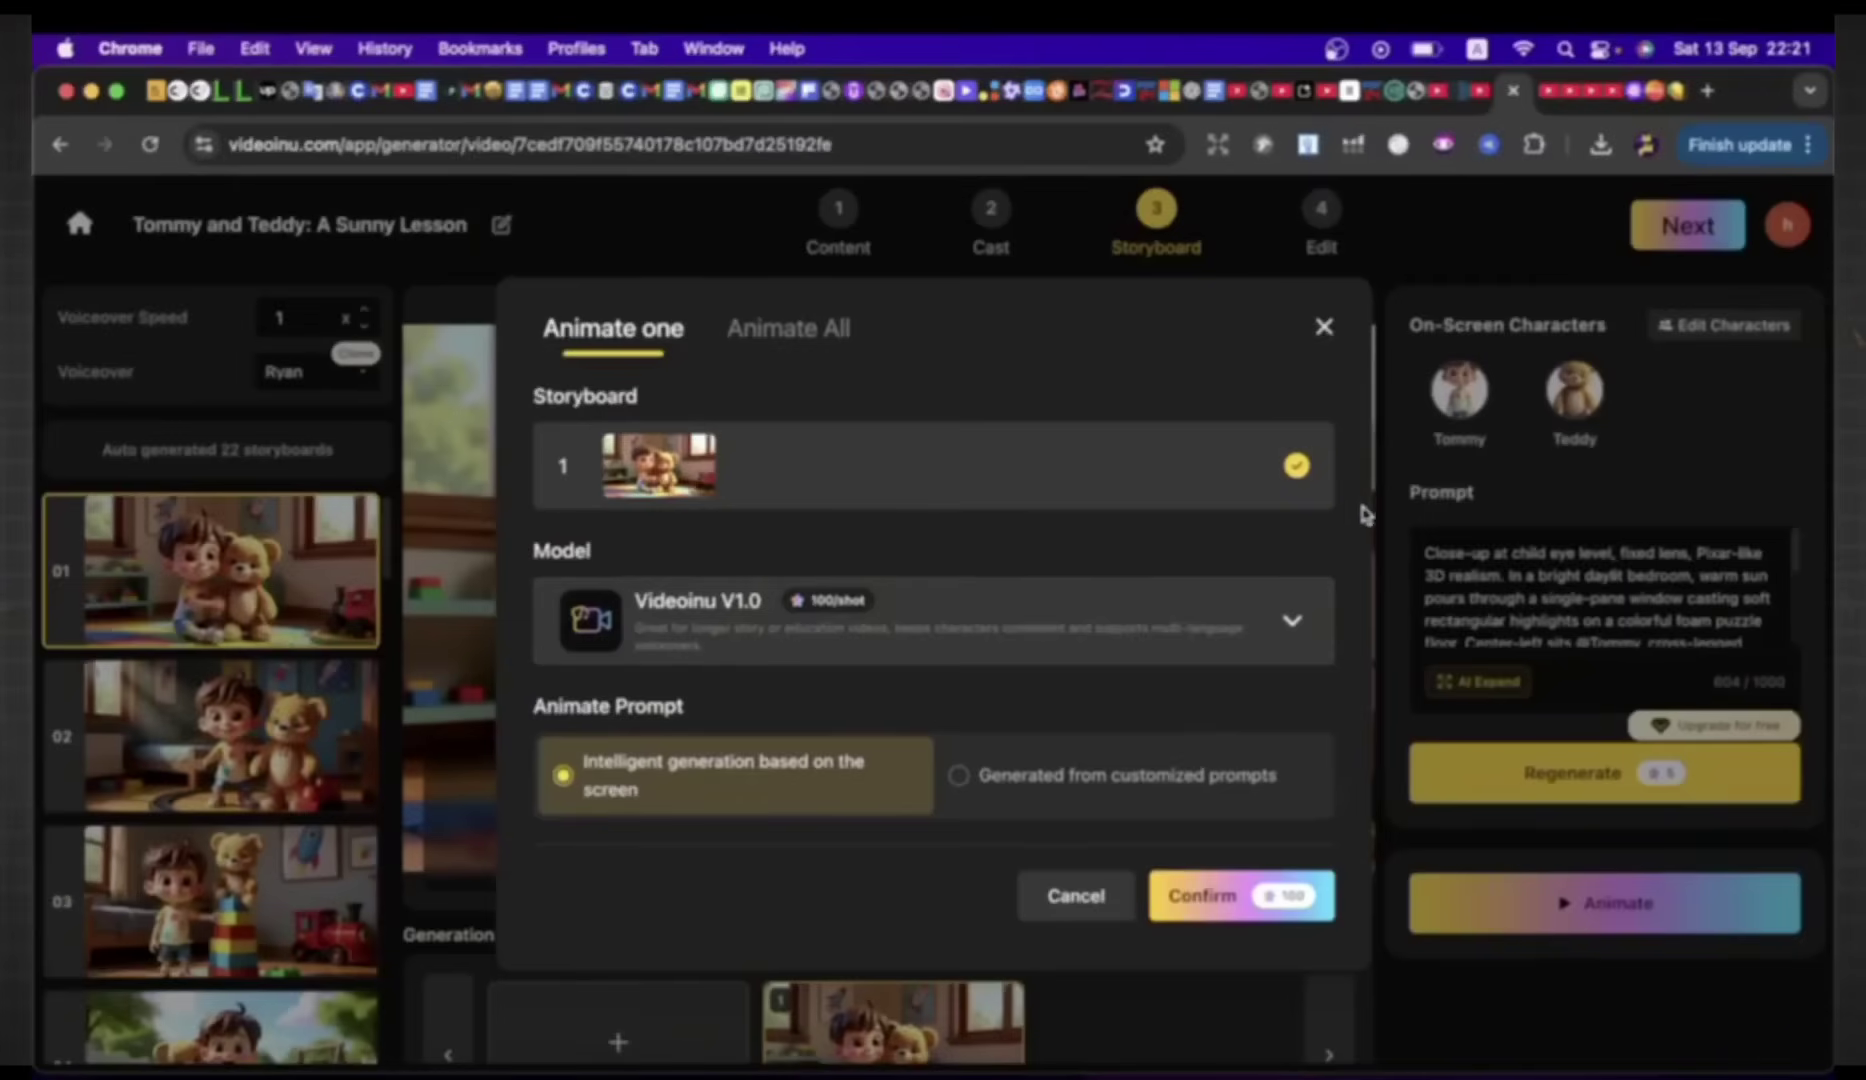
Check the model list, keep Videoinu V1.0, and close the animation dialog without animating.
{"action": "left_click", "coordinate": [1290, 622]}
{"action": "left_click", "coordinate": [1294, 625]}
{"action": "left_click", "coordinate": [1295, 627]}
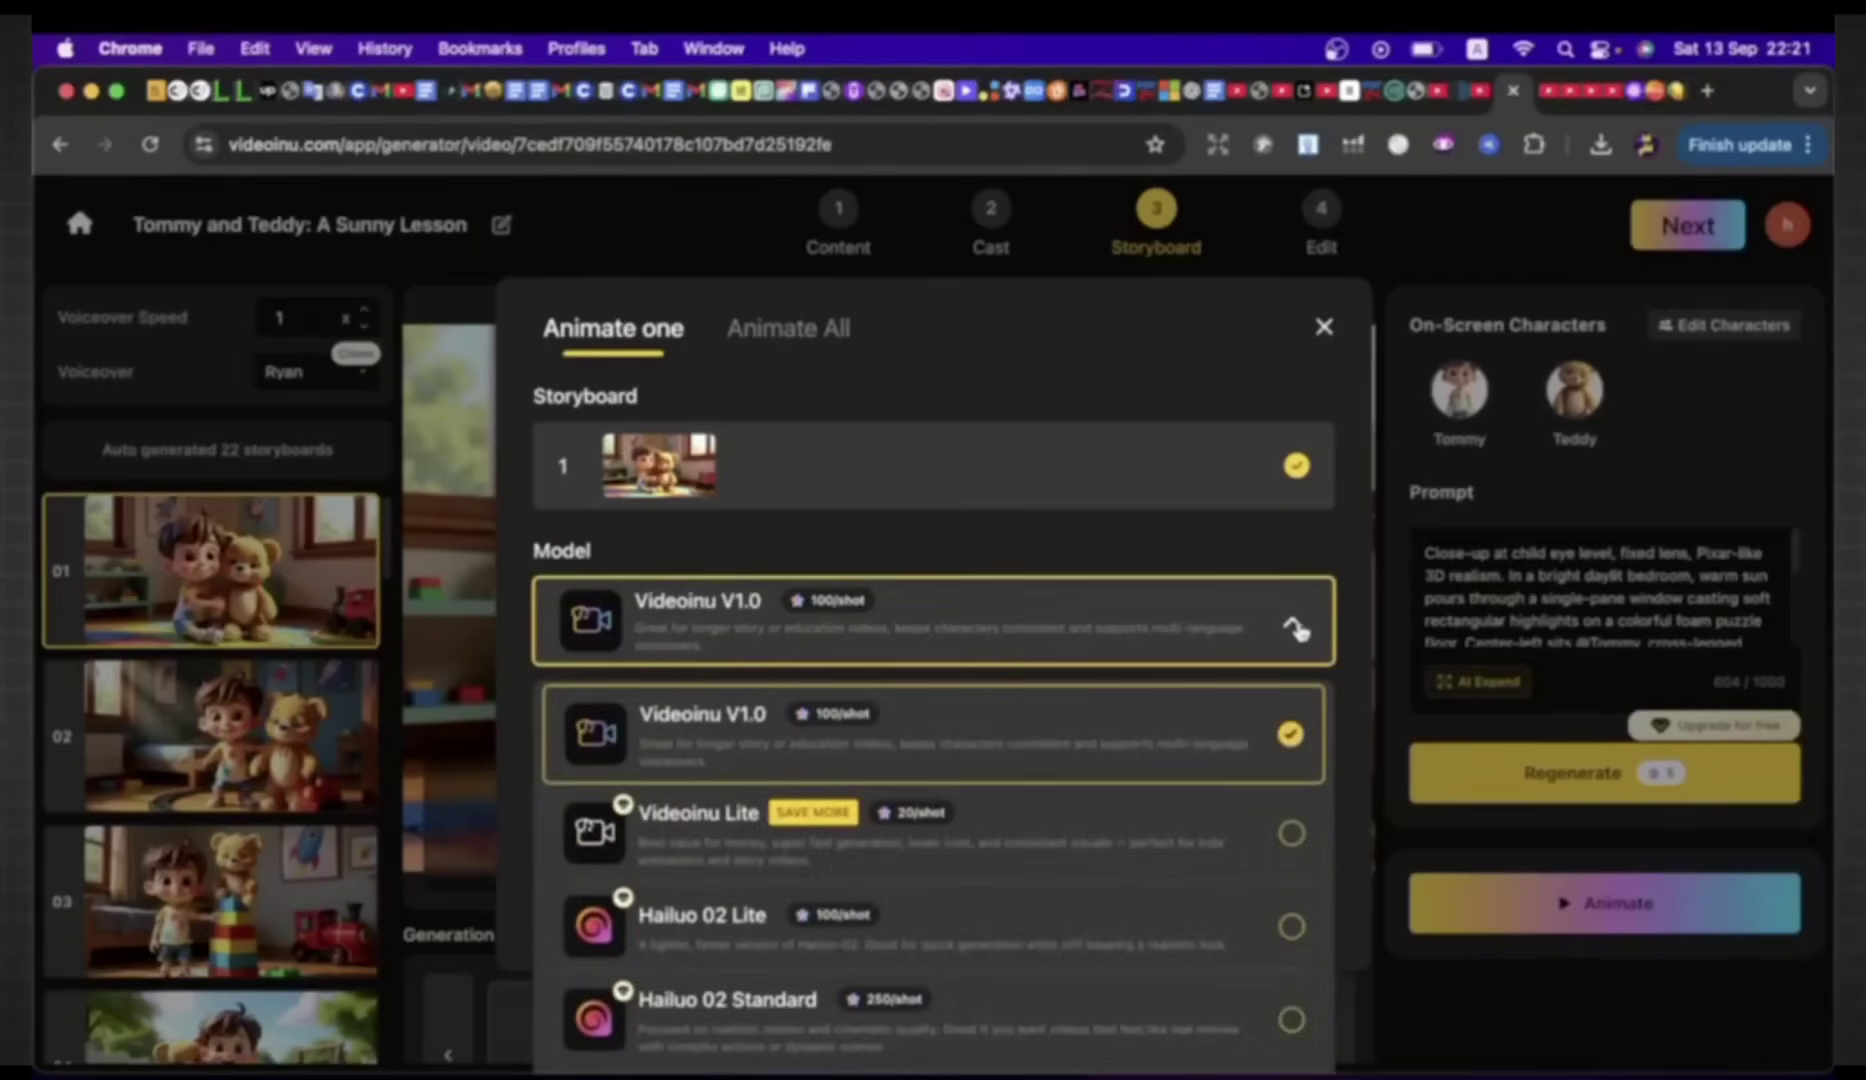
{"action": "left_click", "coordinate": [1098, 738]}
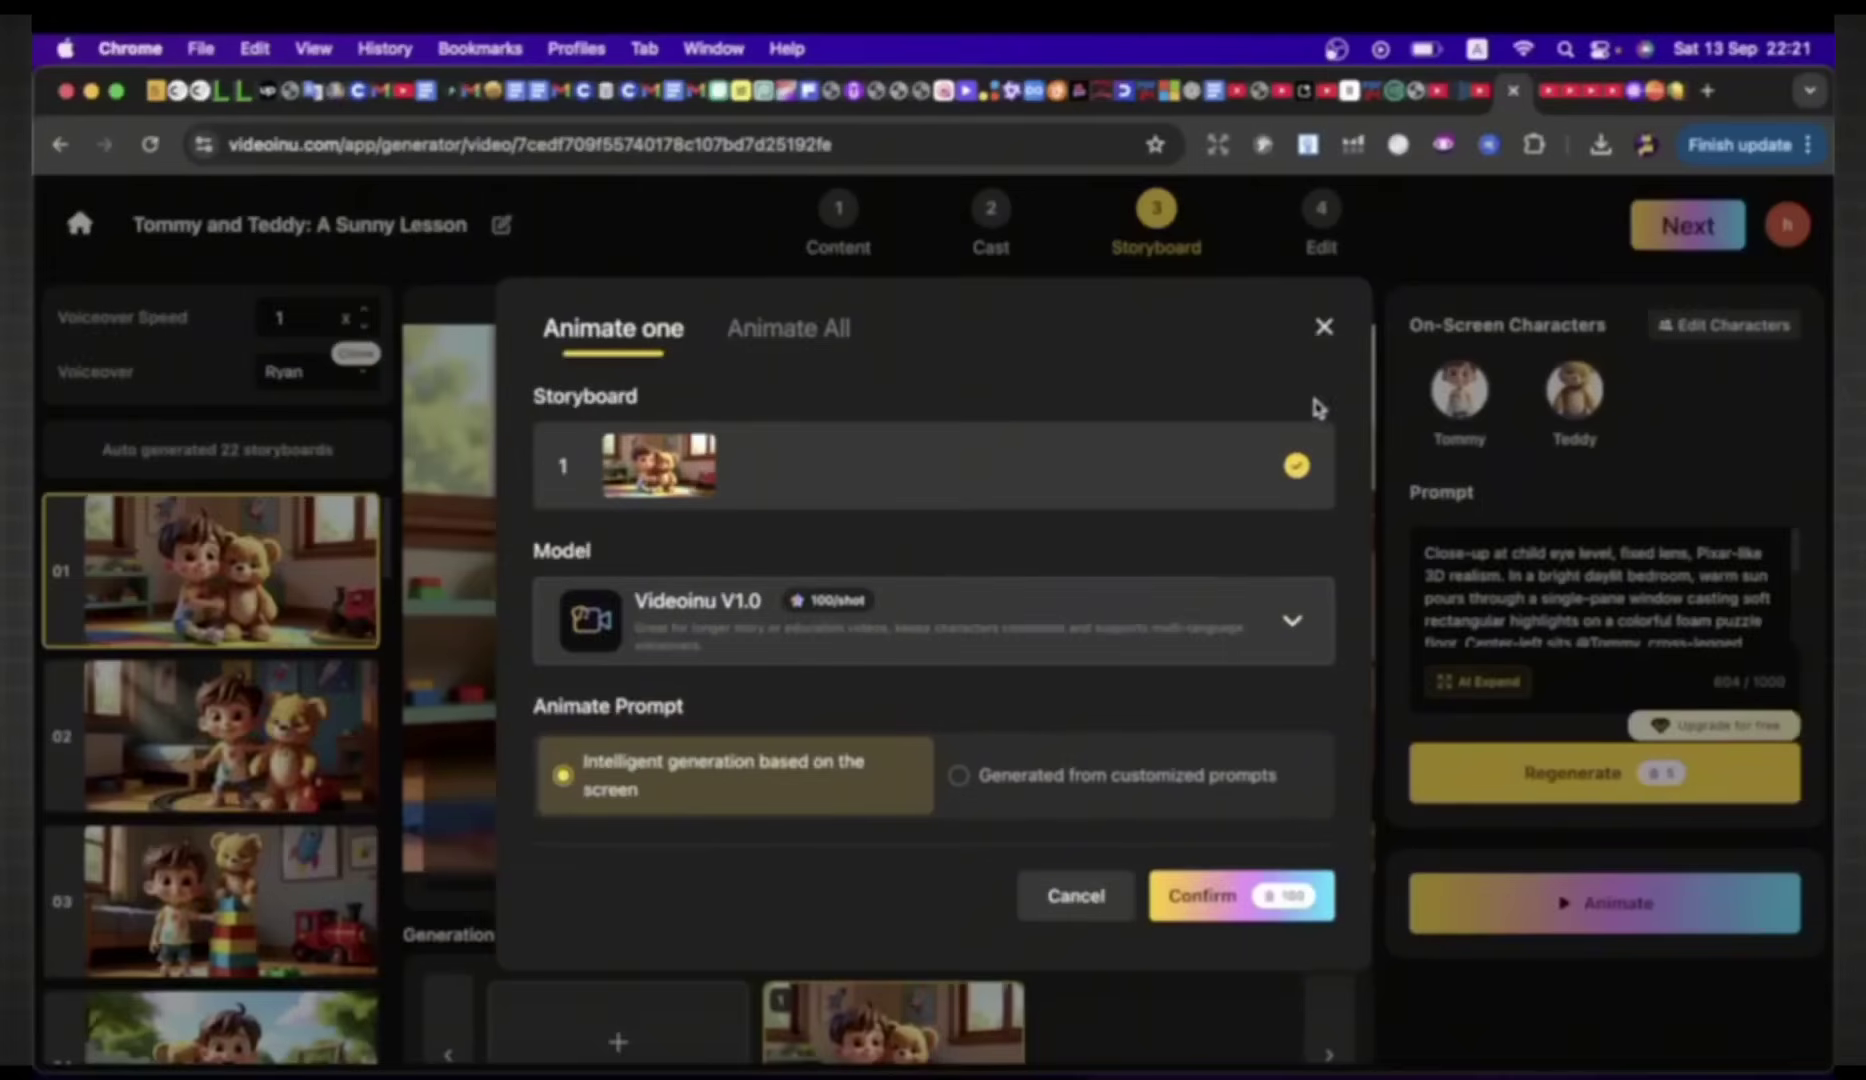
{"action": "left_click", "coordinate": [1323, 327]}
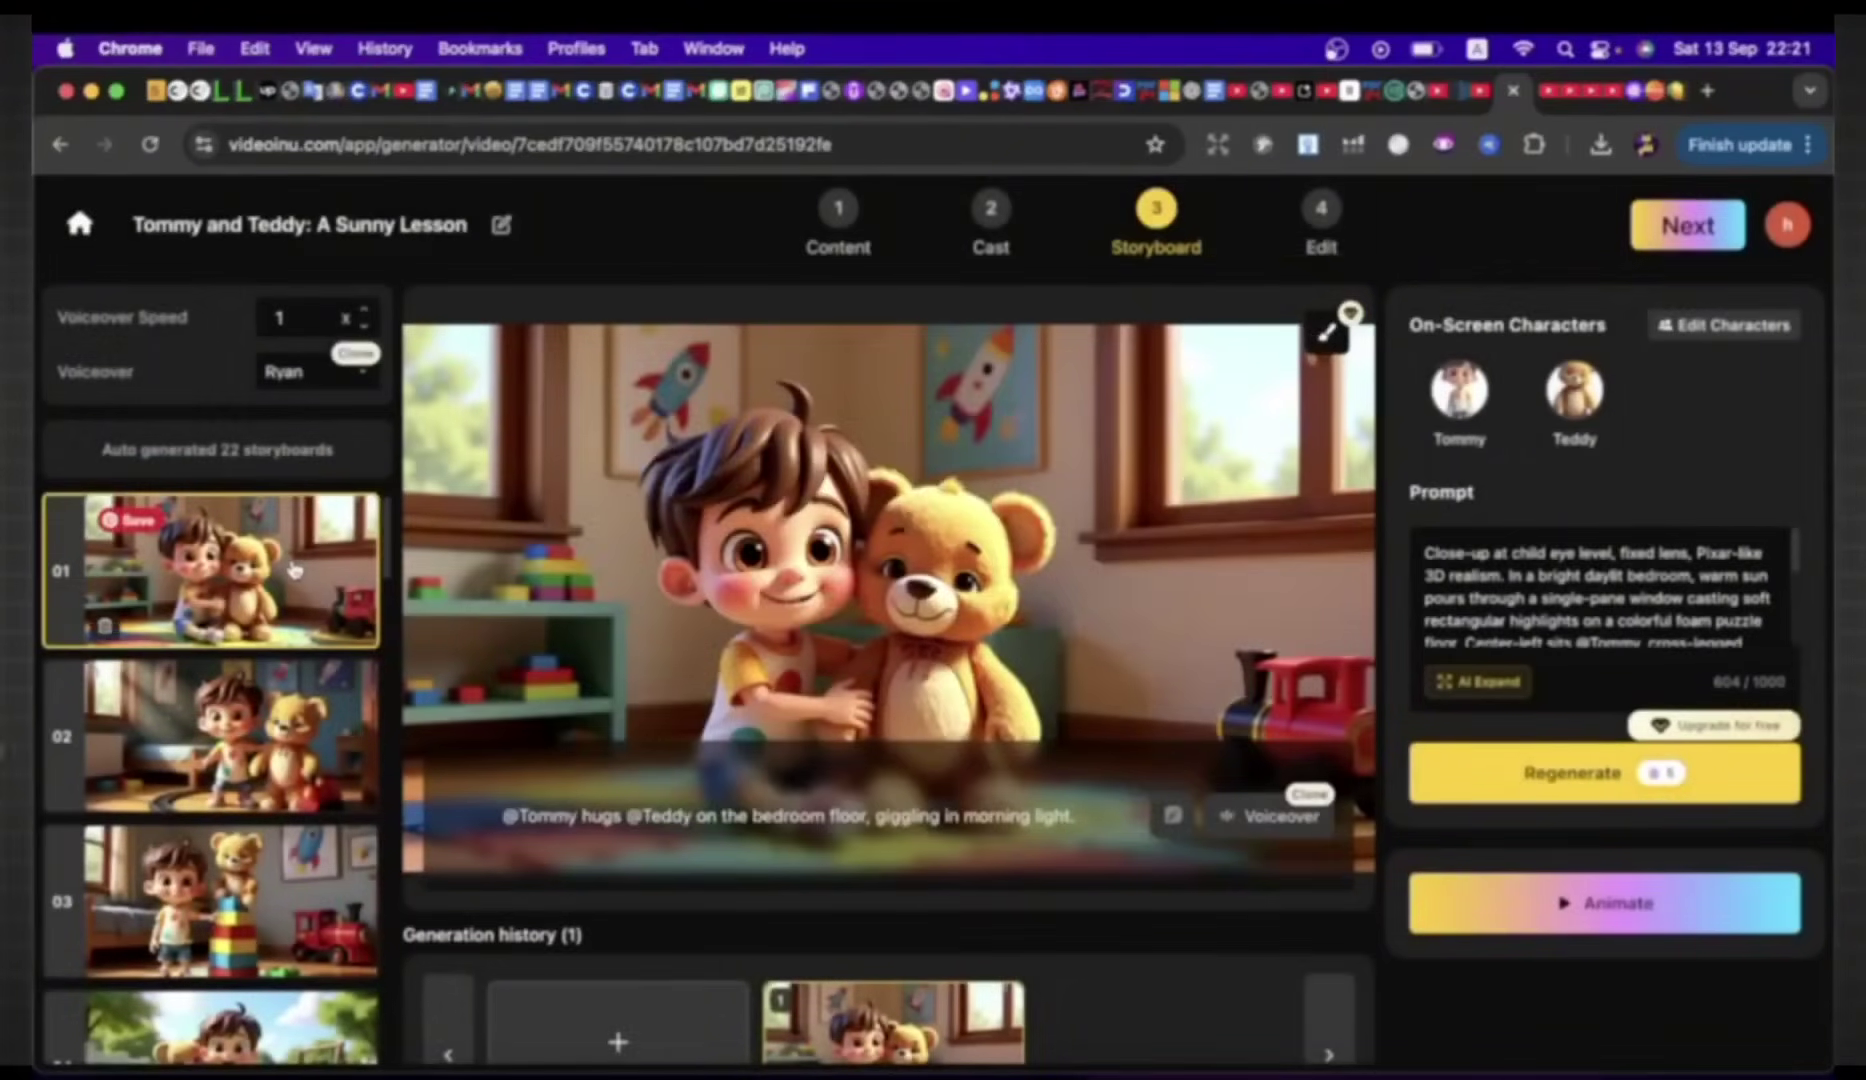
Save storyboard image 01 into a new 'Images' folder inside video 24.
{"action": "right_click", "coordinate": [291, 569]}
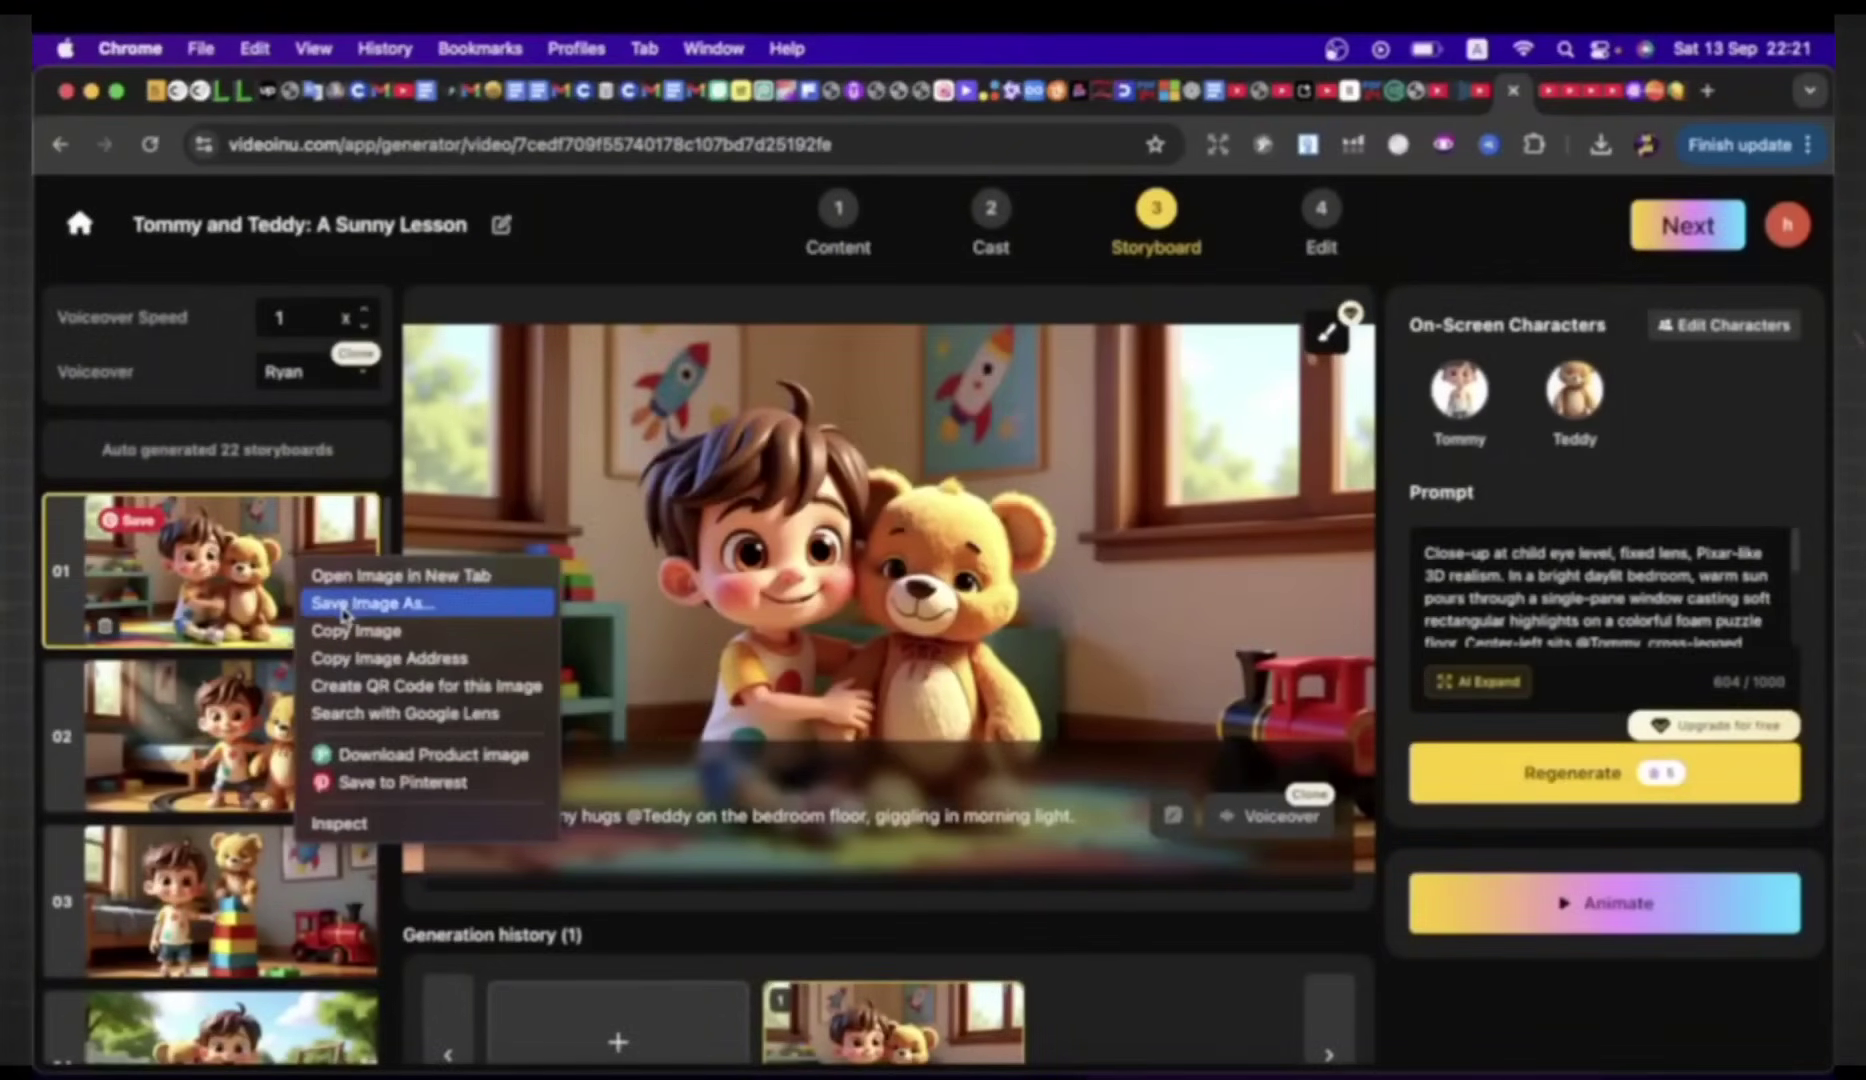
{"action": "left_click", "coordinate": [343, 604]}
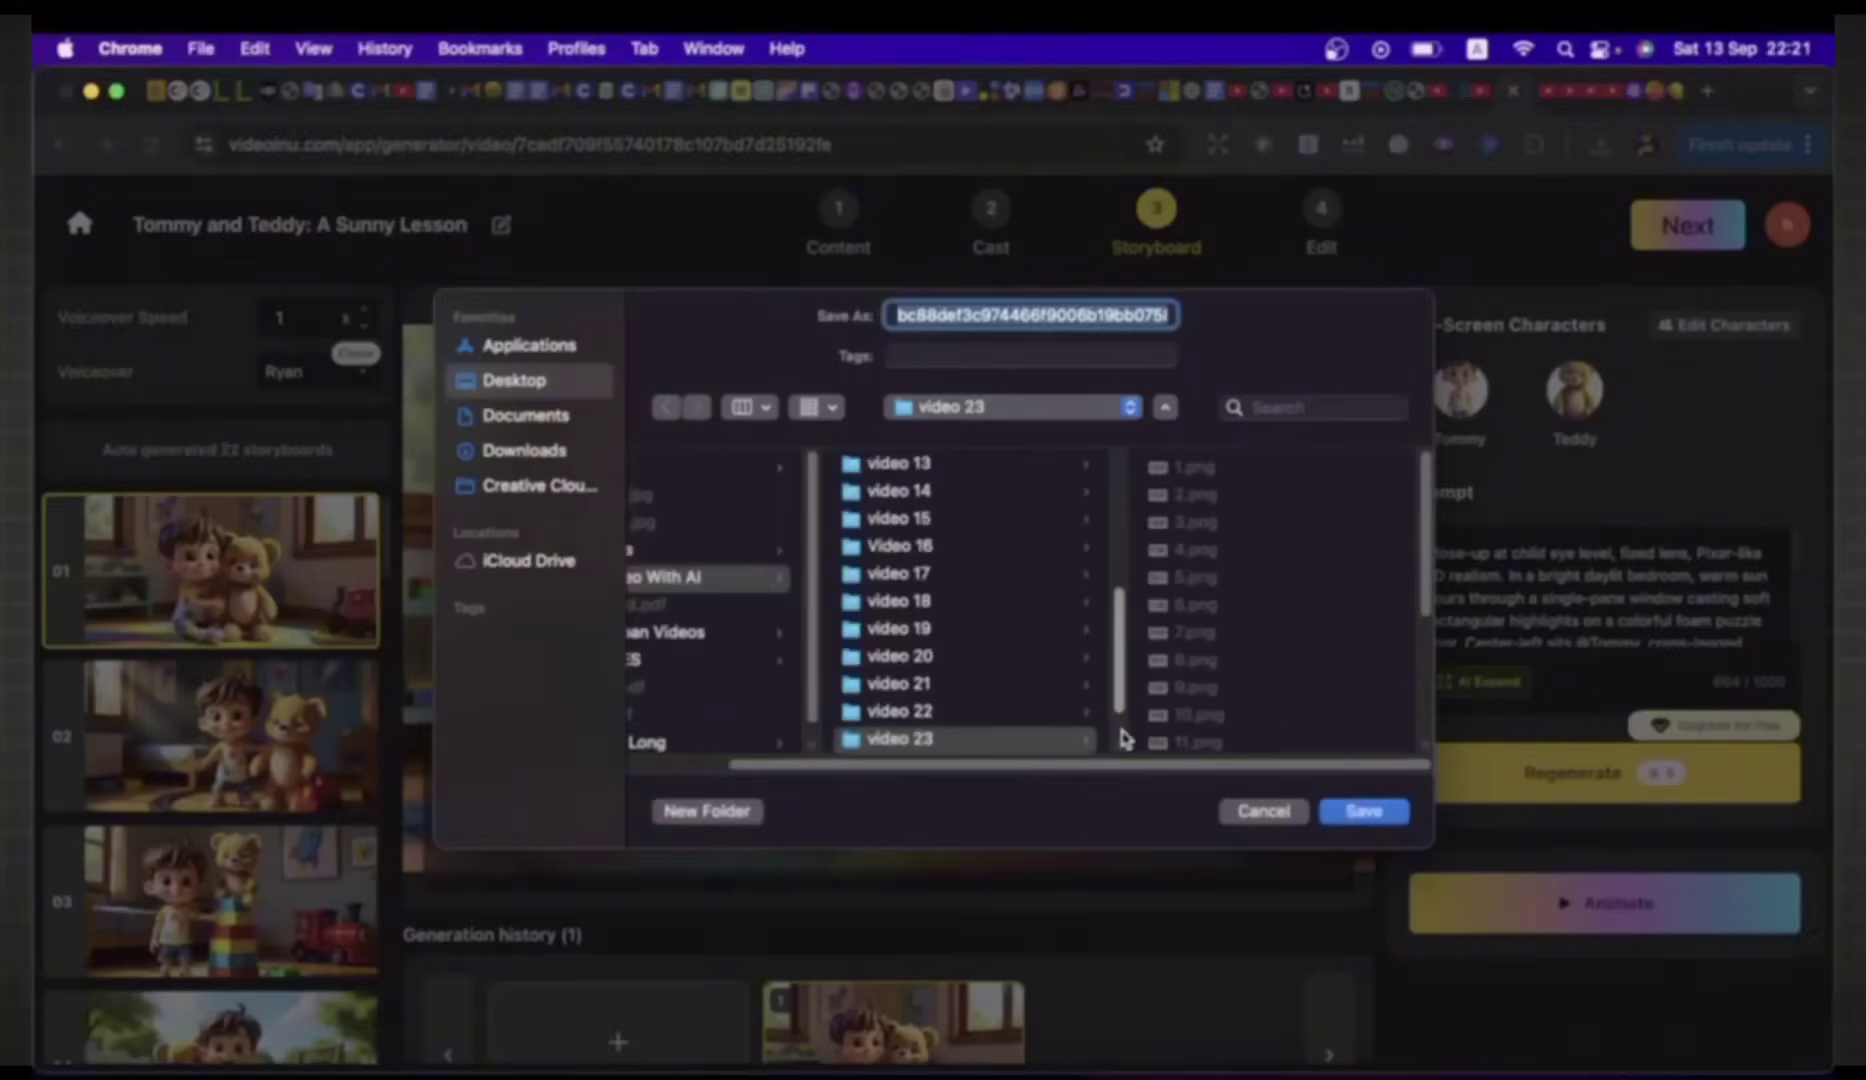
{"action": "scroll", "coordinate": [948, 722], "scroll_direction": "down", "scroll_amount": 2}
{"action": "left_click", "coordinate": [897, 702]}
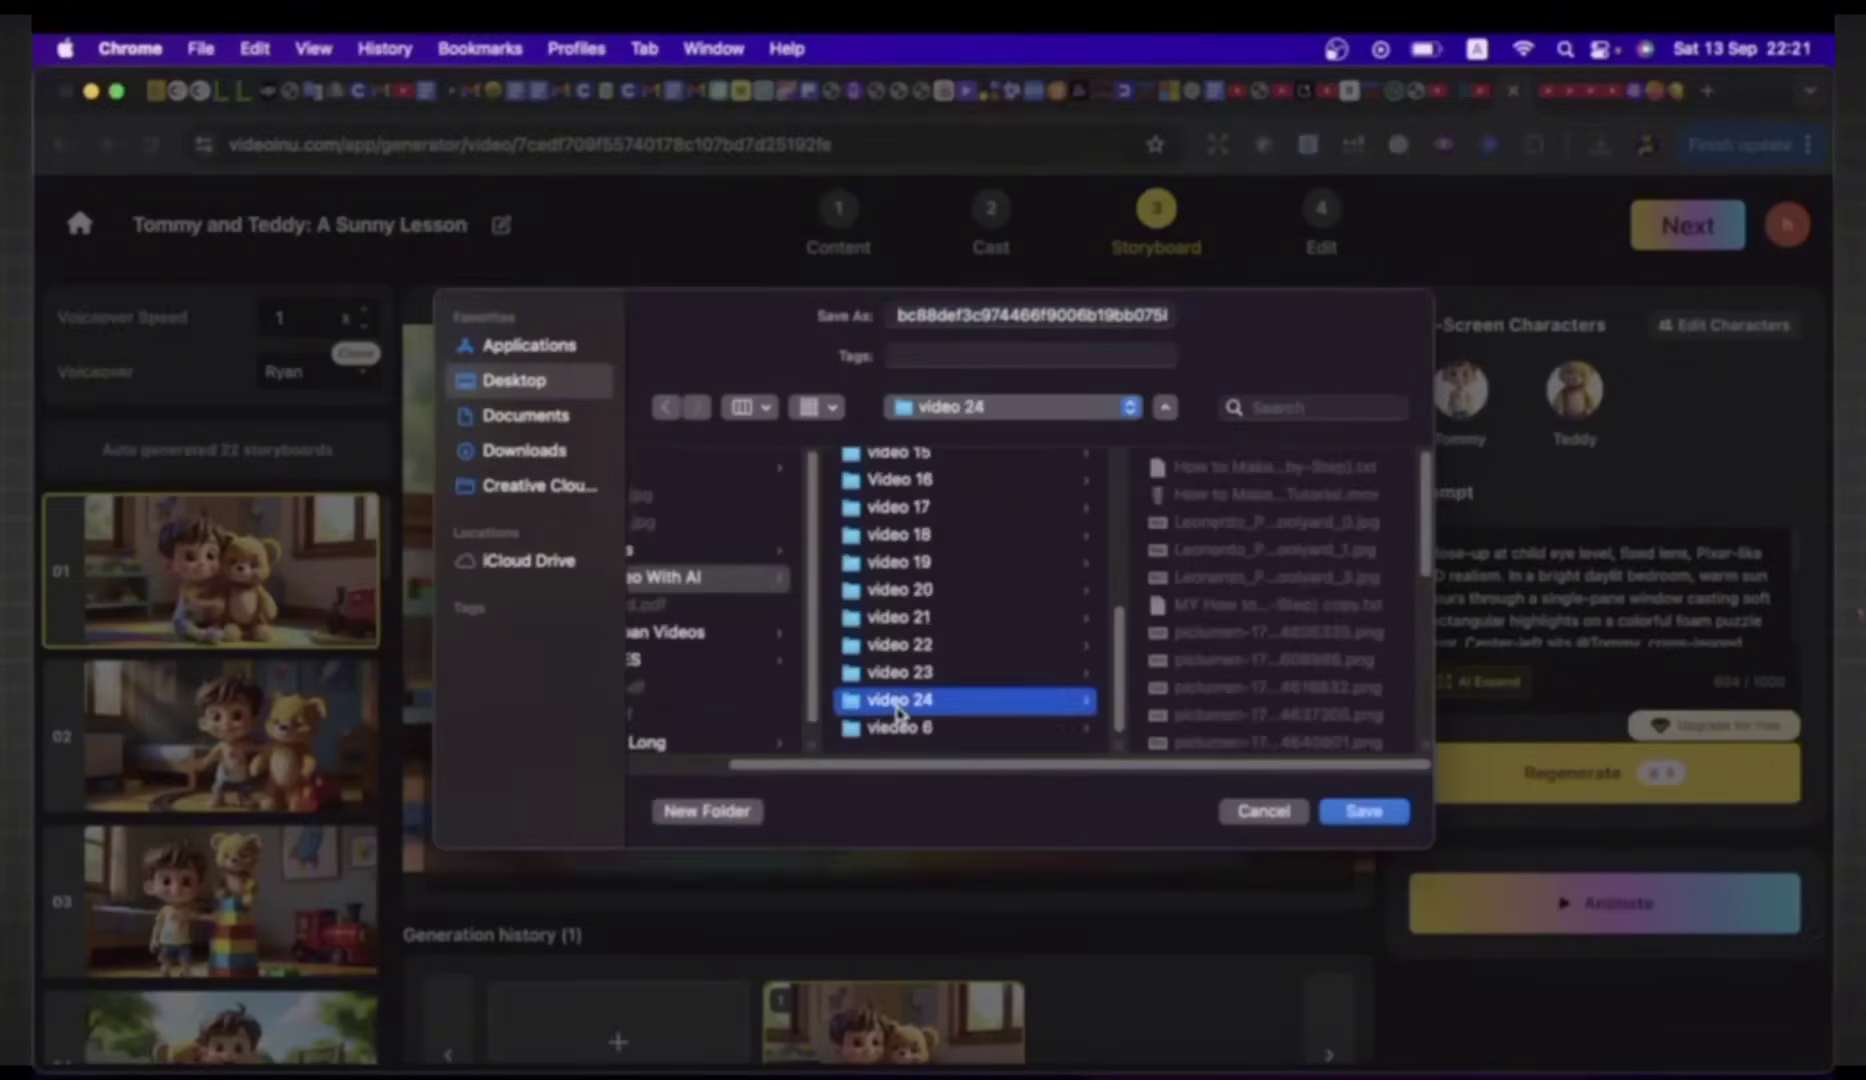
{"action": "left_click", "coordinate": [700, 811]}
{"action": "key", "text": "BackSpace"}
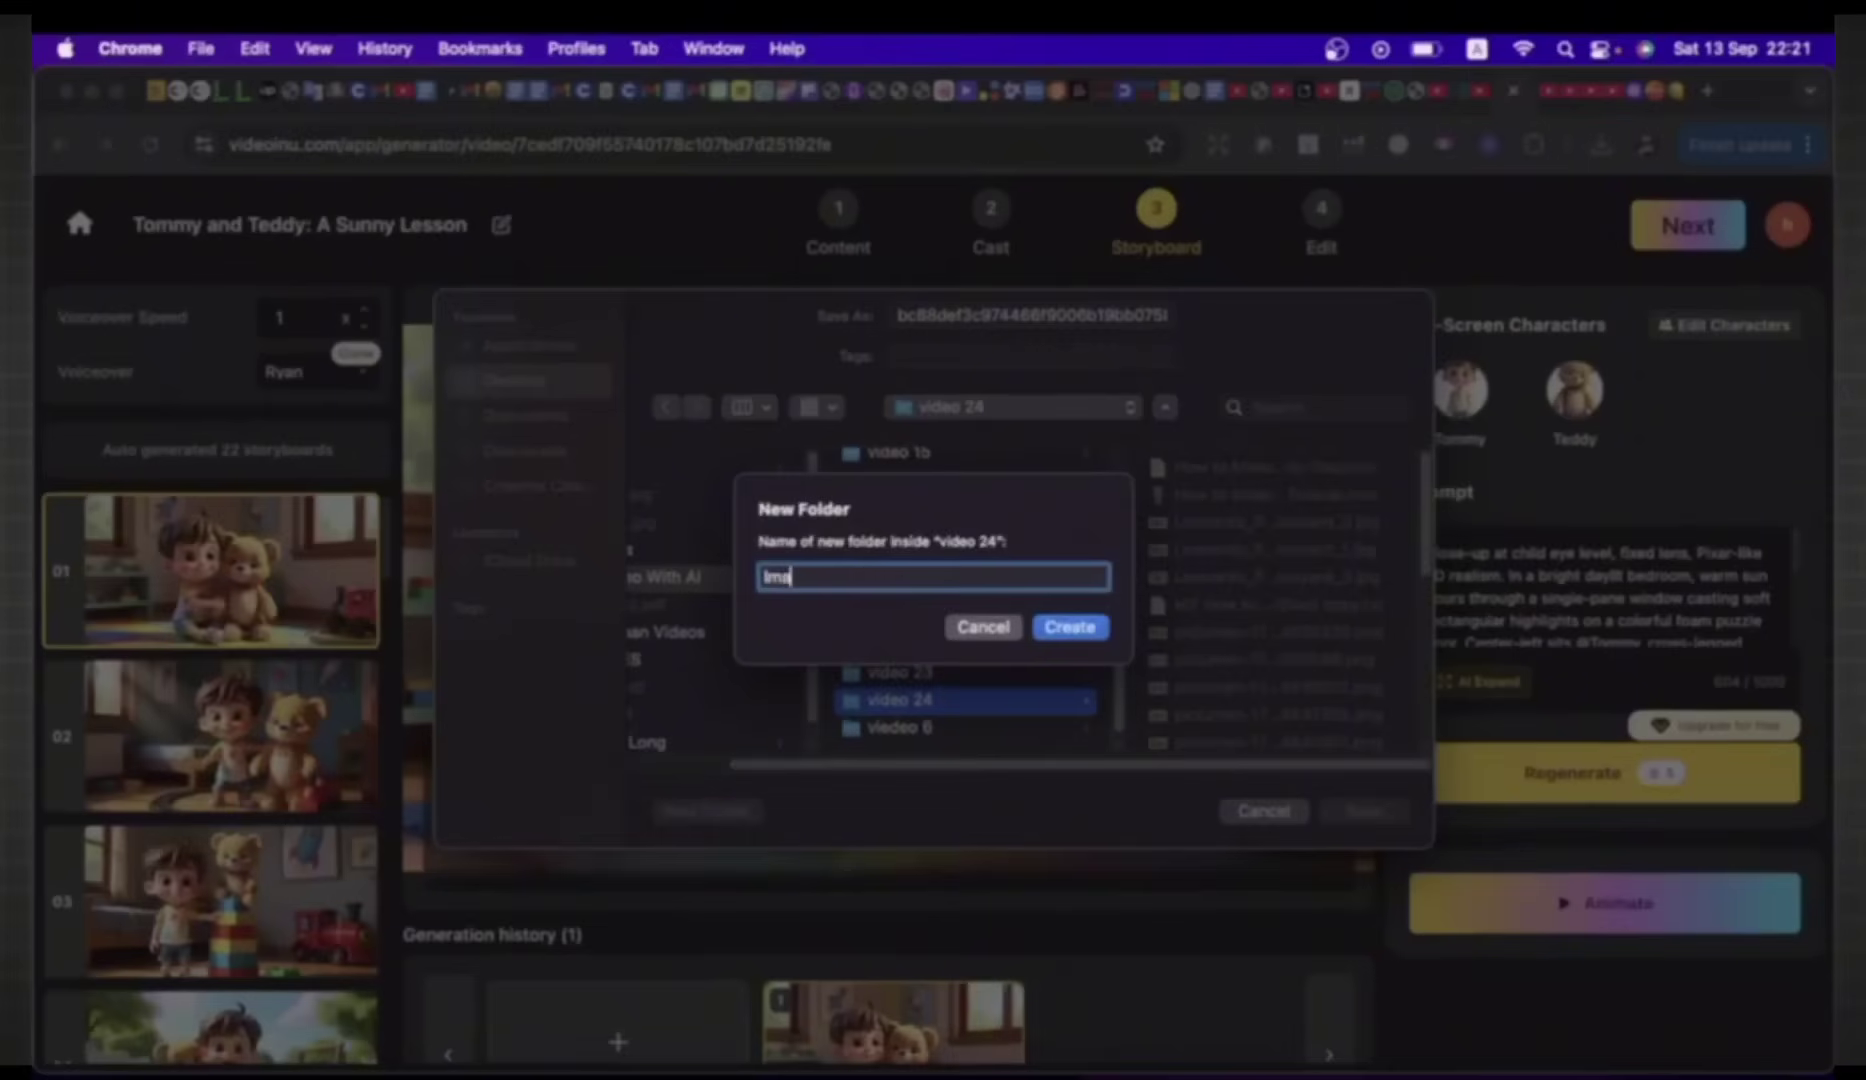
{"action": "type", "text": "Images"}
{"action": "left_click", "coordinate": [1061, 630]}
{"action": "left_click", "coordinate": [1362, 812]}
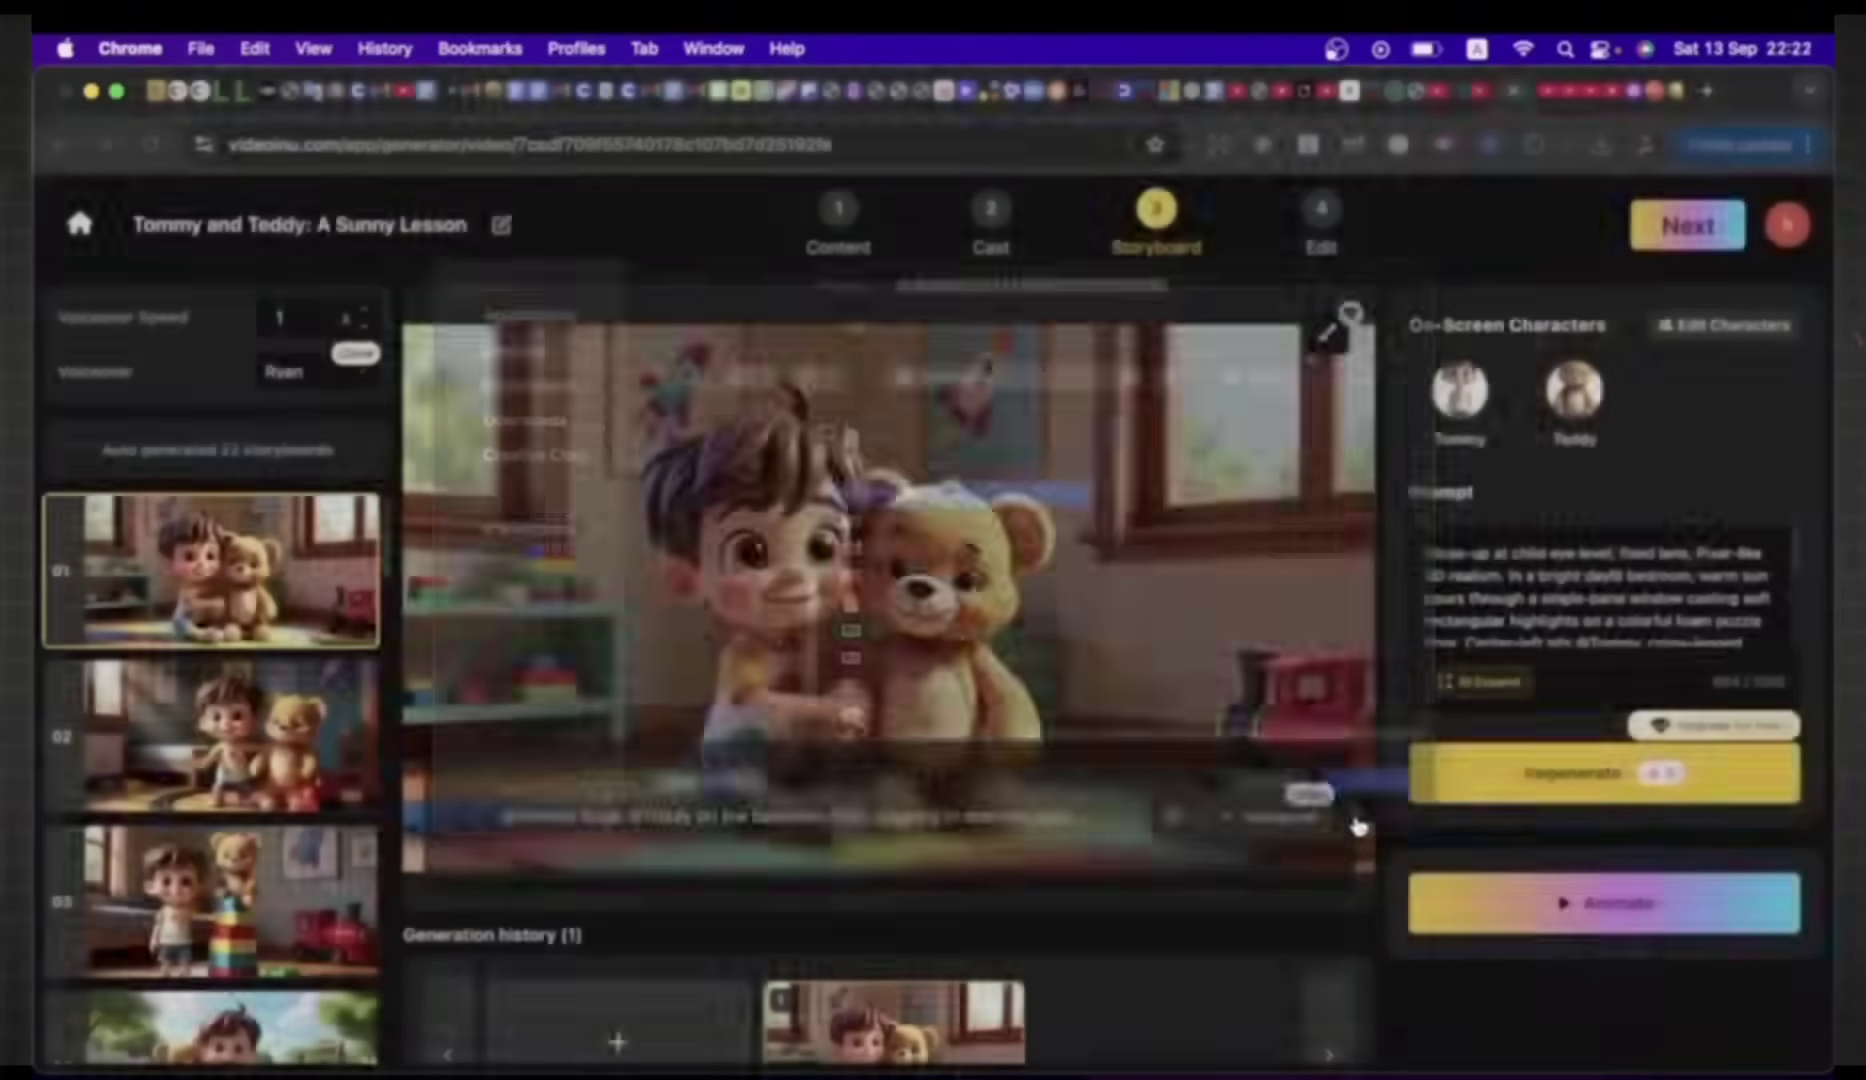
Save storyboard image 02 into the same Images folder.
{"action": "left_click", "coordinate": [230, 736]}
{"action": "right_click", "coordinate": [198, 730]}
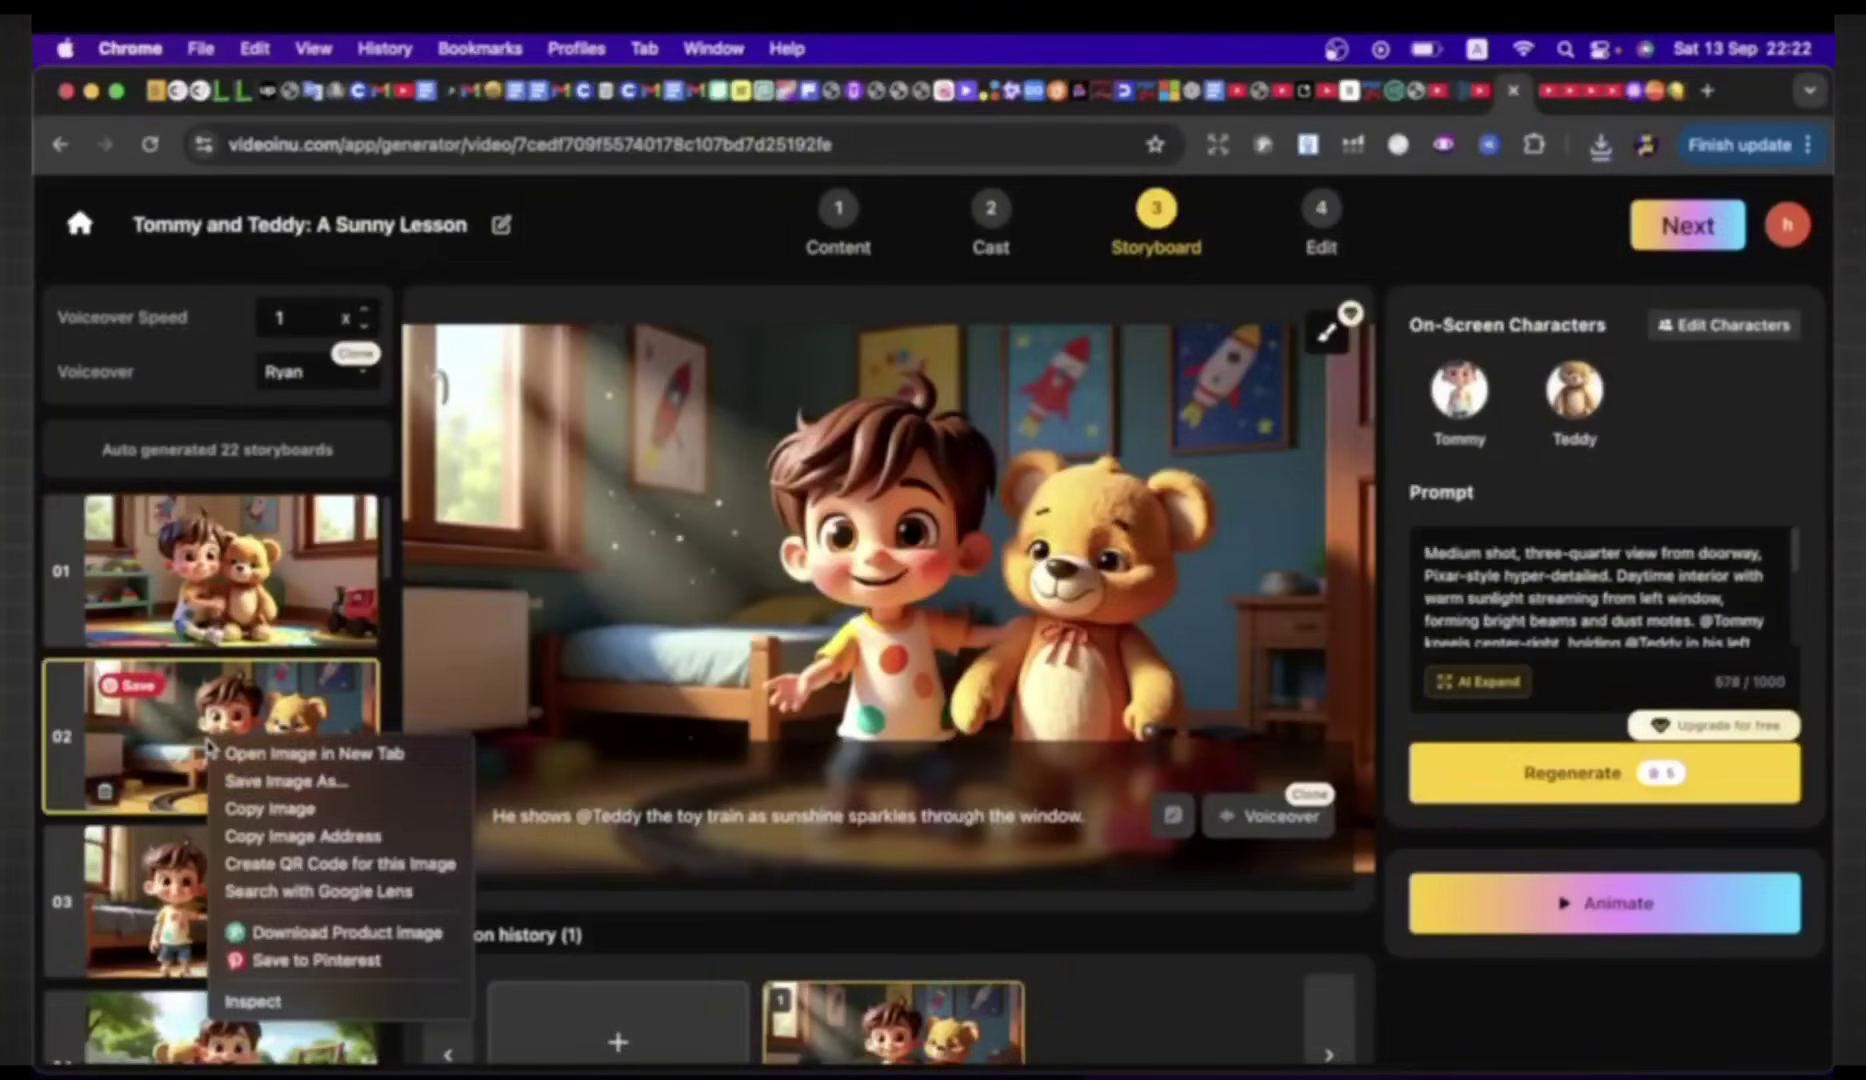
{"action": "left_click", "coordinate": [462, 772]}
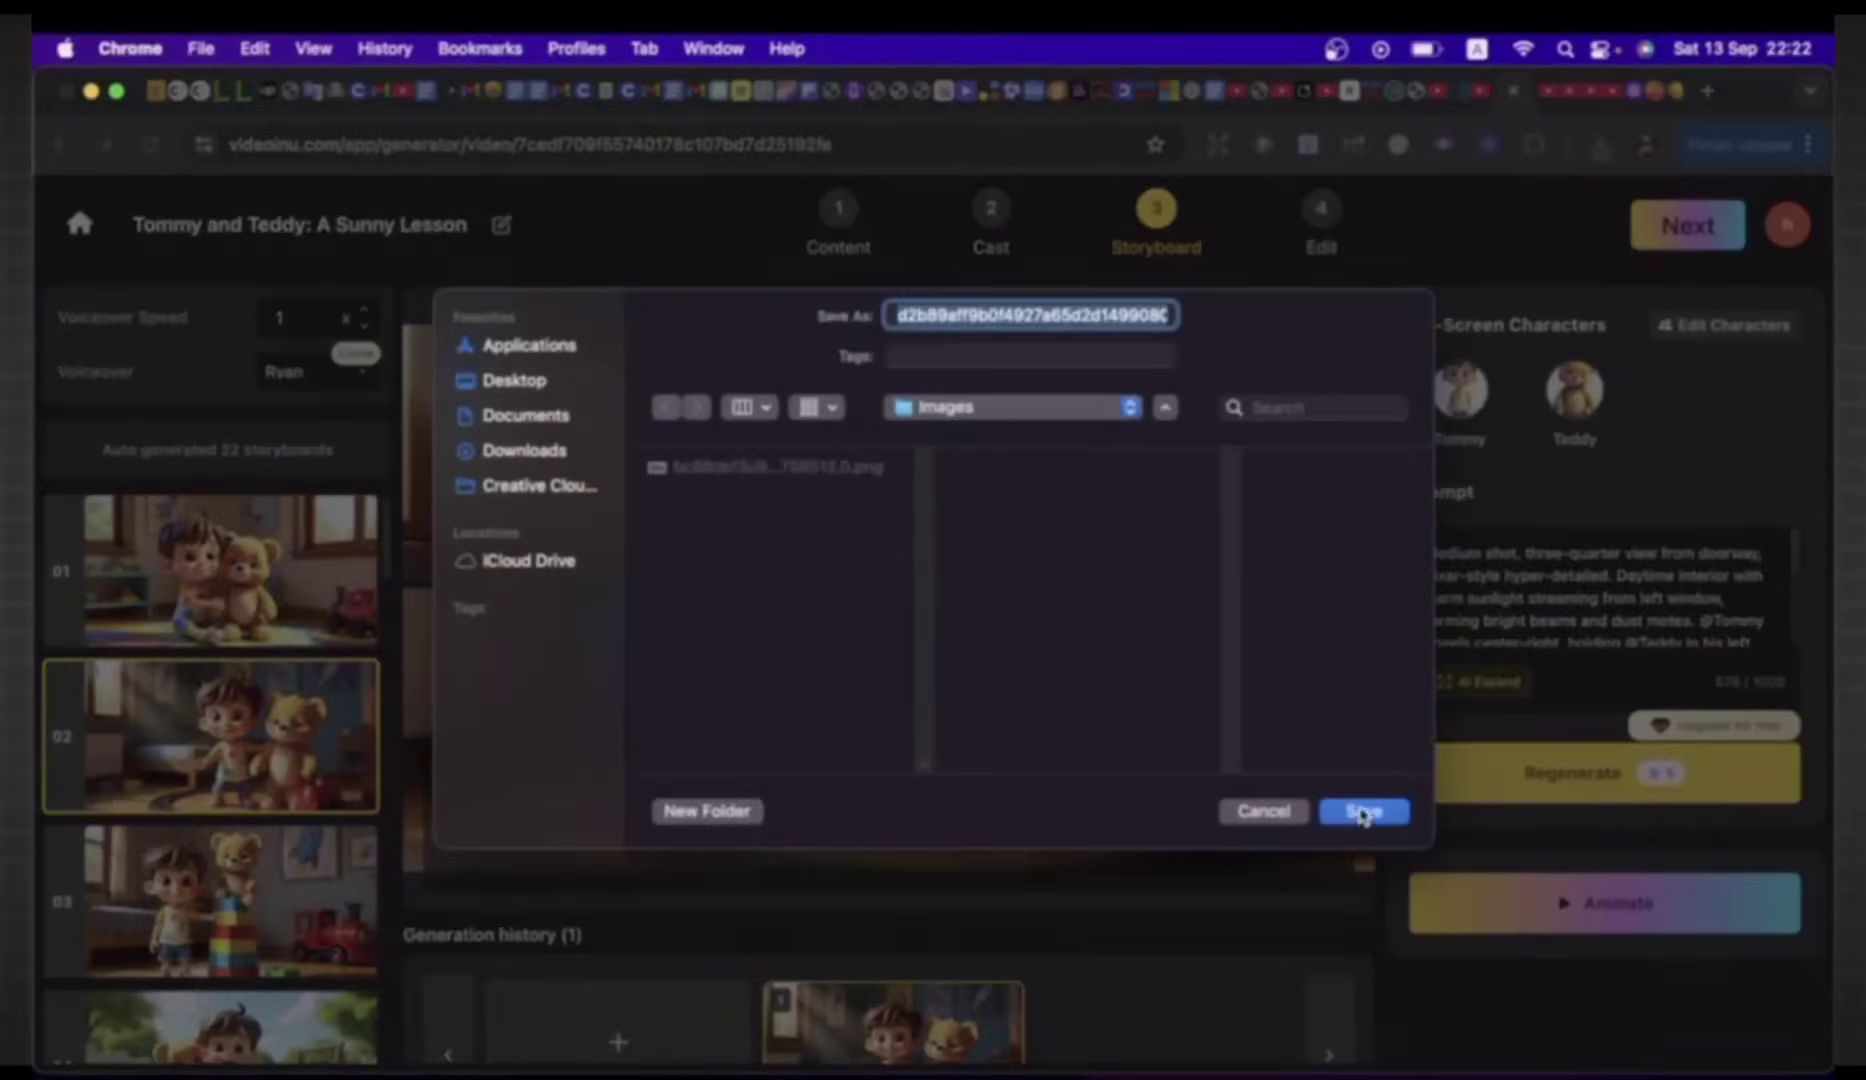
{"action": "left_click", "coordinate": [1363, 812]}
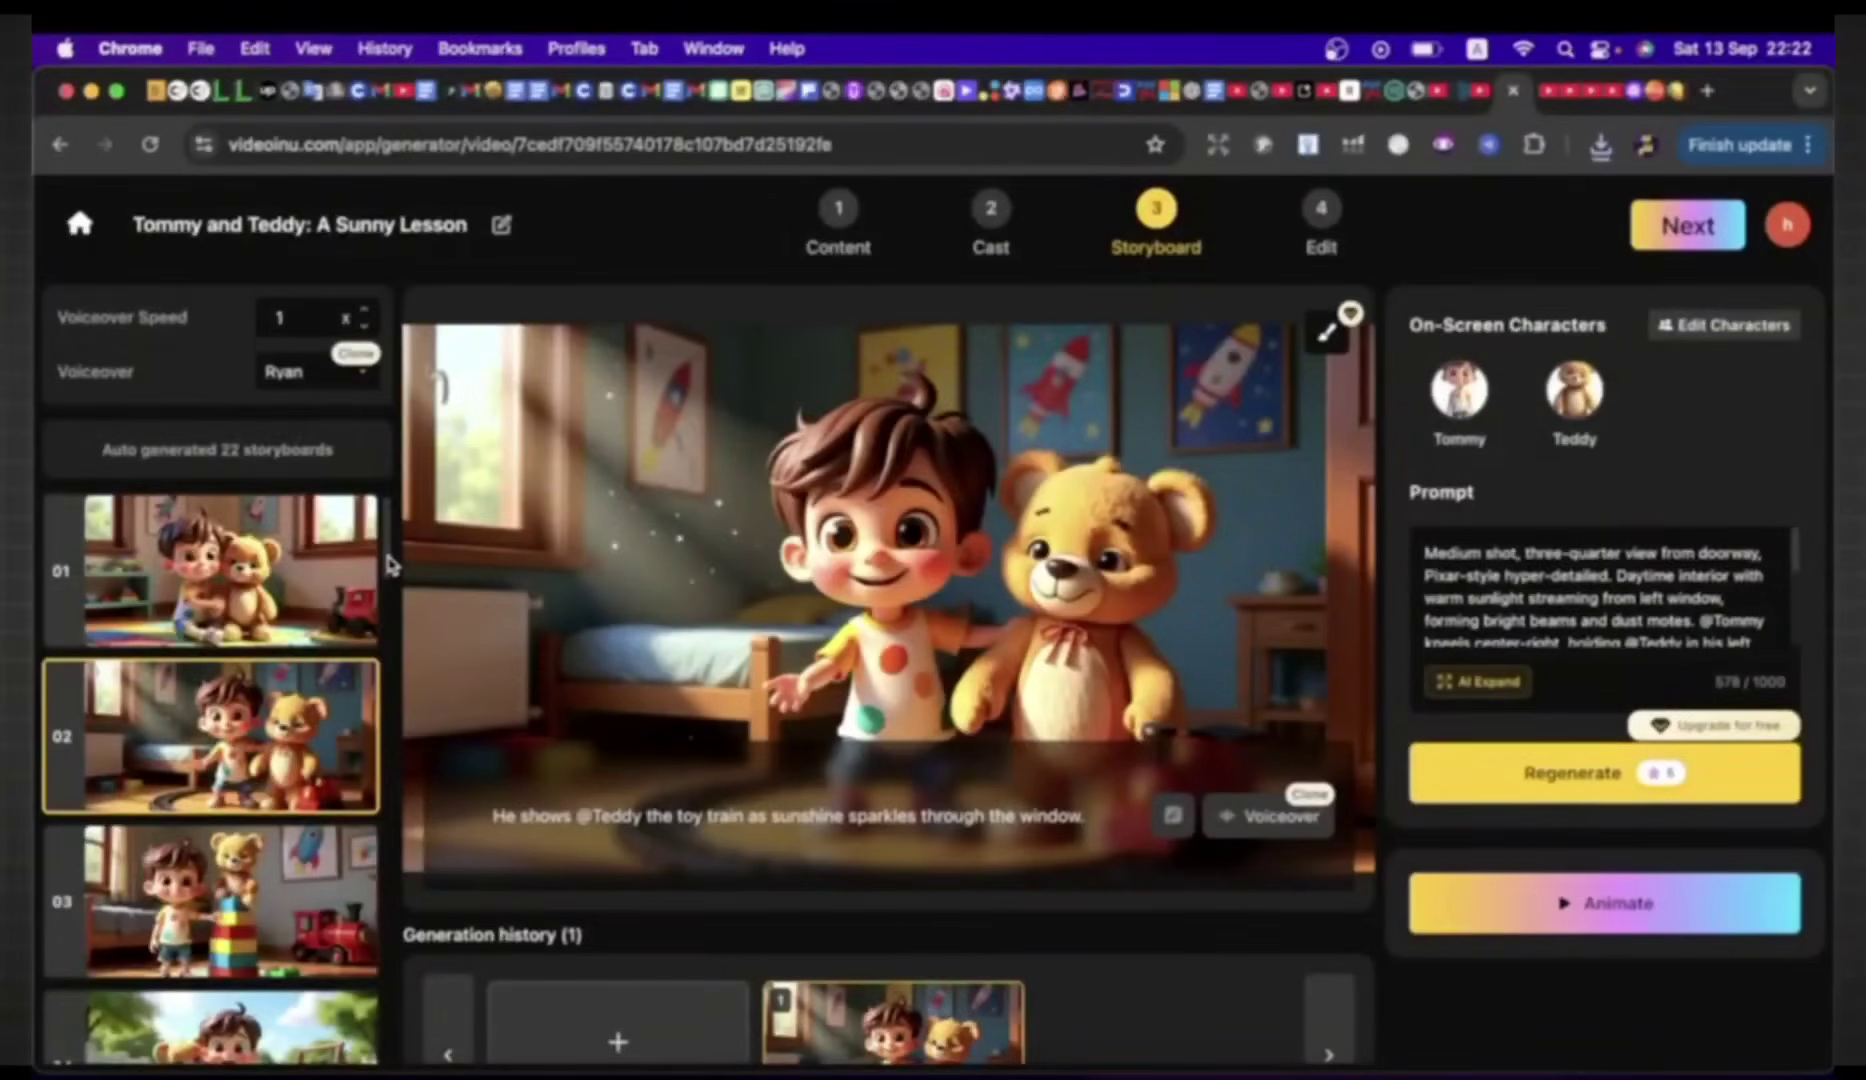
{"action": "scroll", "coordinate": [385, 580], "scroll_direction": "down", "scroll_amount": 8}
{"action": "left_click_drag", "start_coordinate": [390, 640], "coordinate": [392, 447]}
Rename the next two saved storyboard images to 6.png and 7.png, then open Digen's image picker.
{"action": "left_click", "coordinate": [305, 912]}
{"action": "left_click", "coordinate": [1550, 1068]}
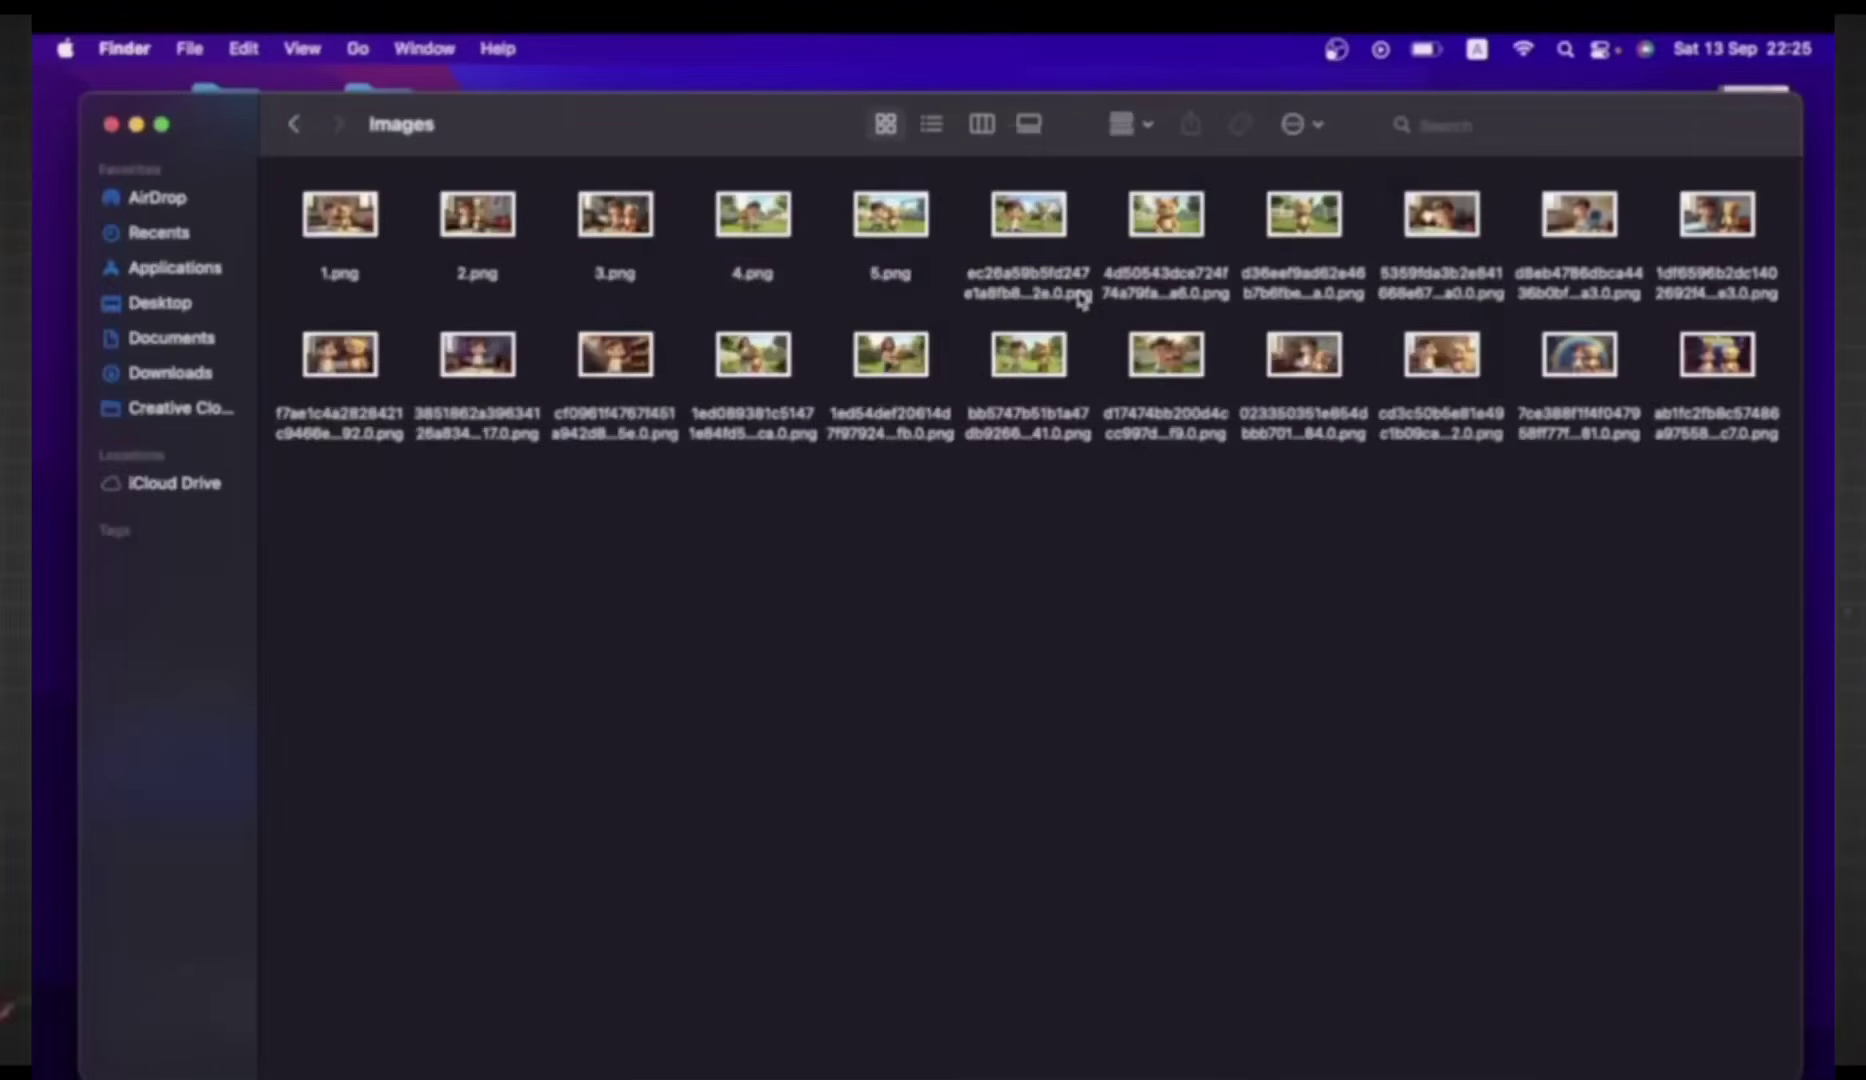
{"action": "left_click", "coordinate": [1082, 298]}
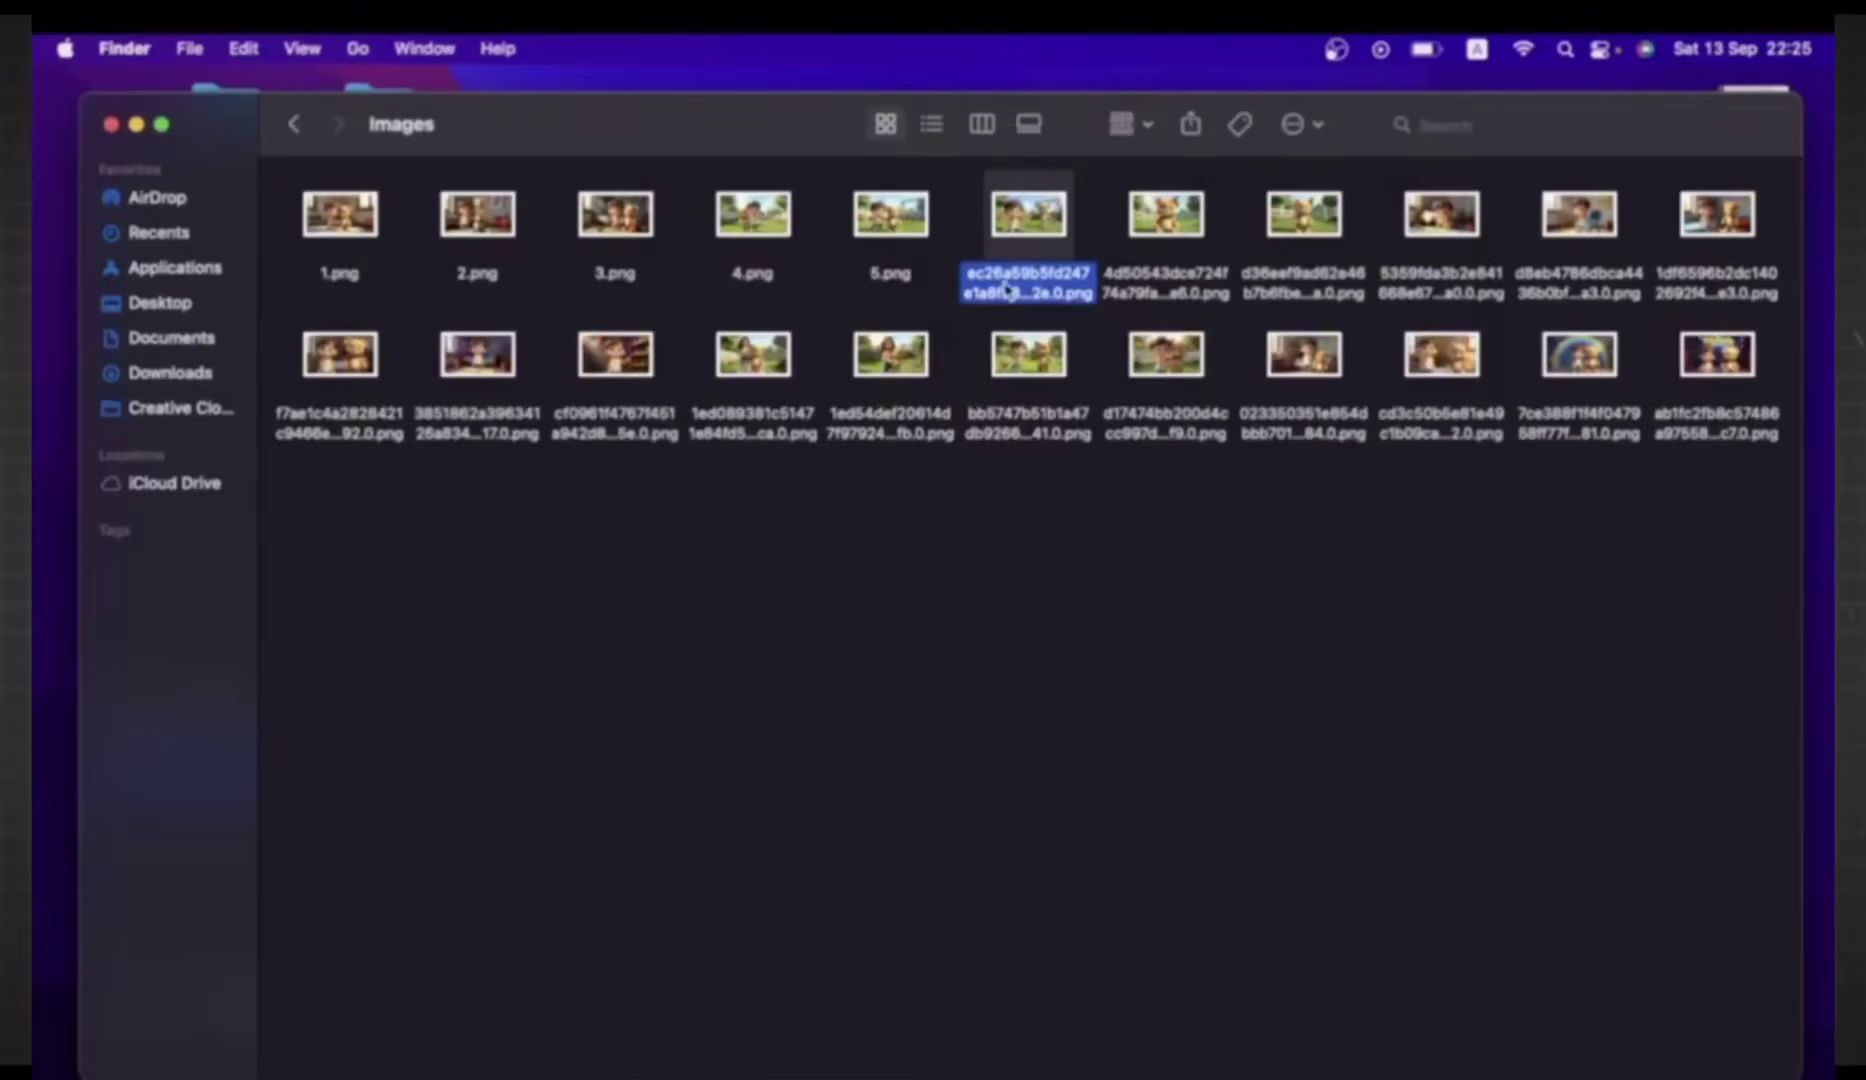
{"action": "left_click", "coordinate": [1003, 292]}
{"action": "type", "text": "6"}
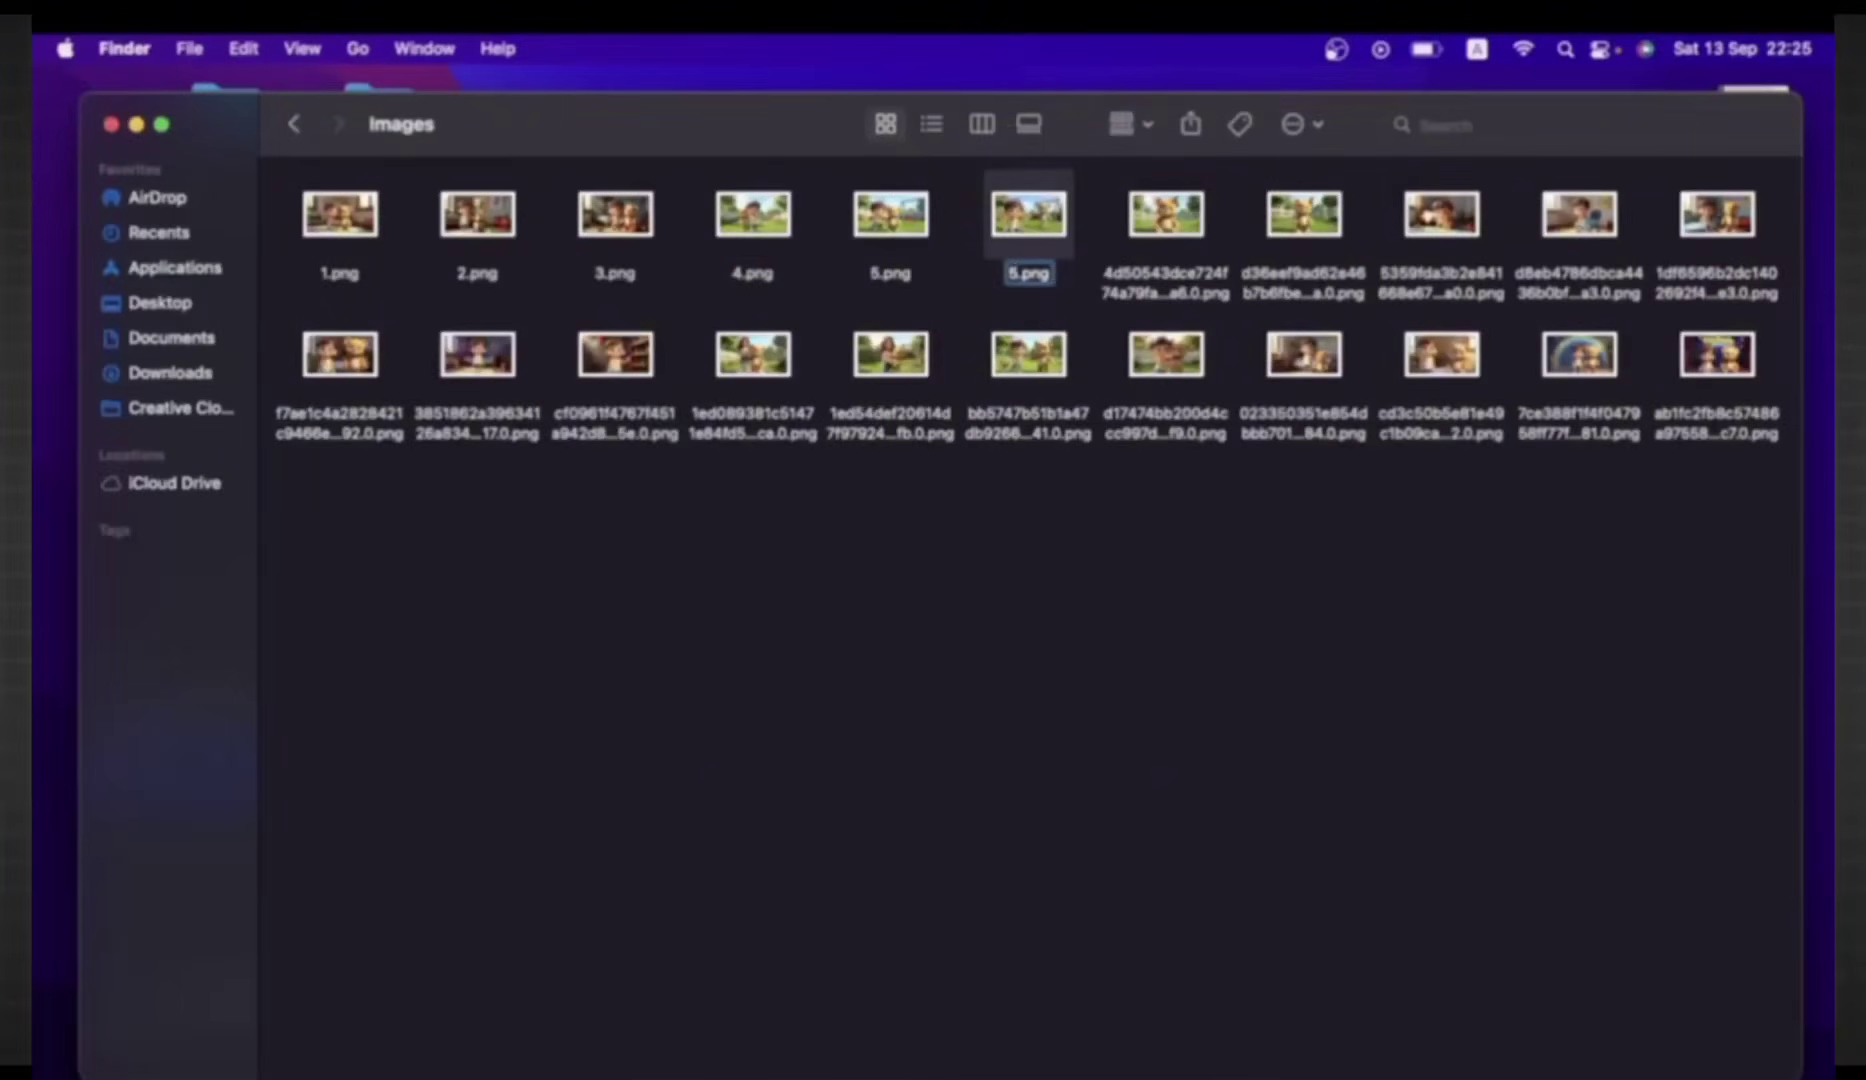
{"action": "left_click", "coordinate": [1148, 285]}
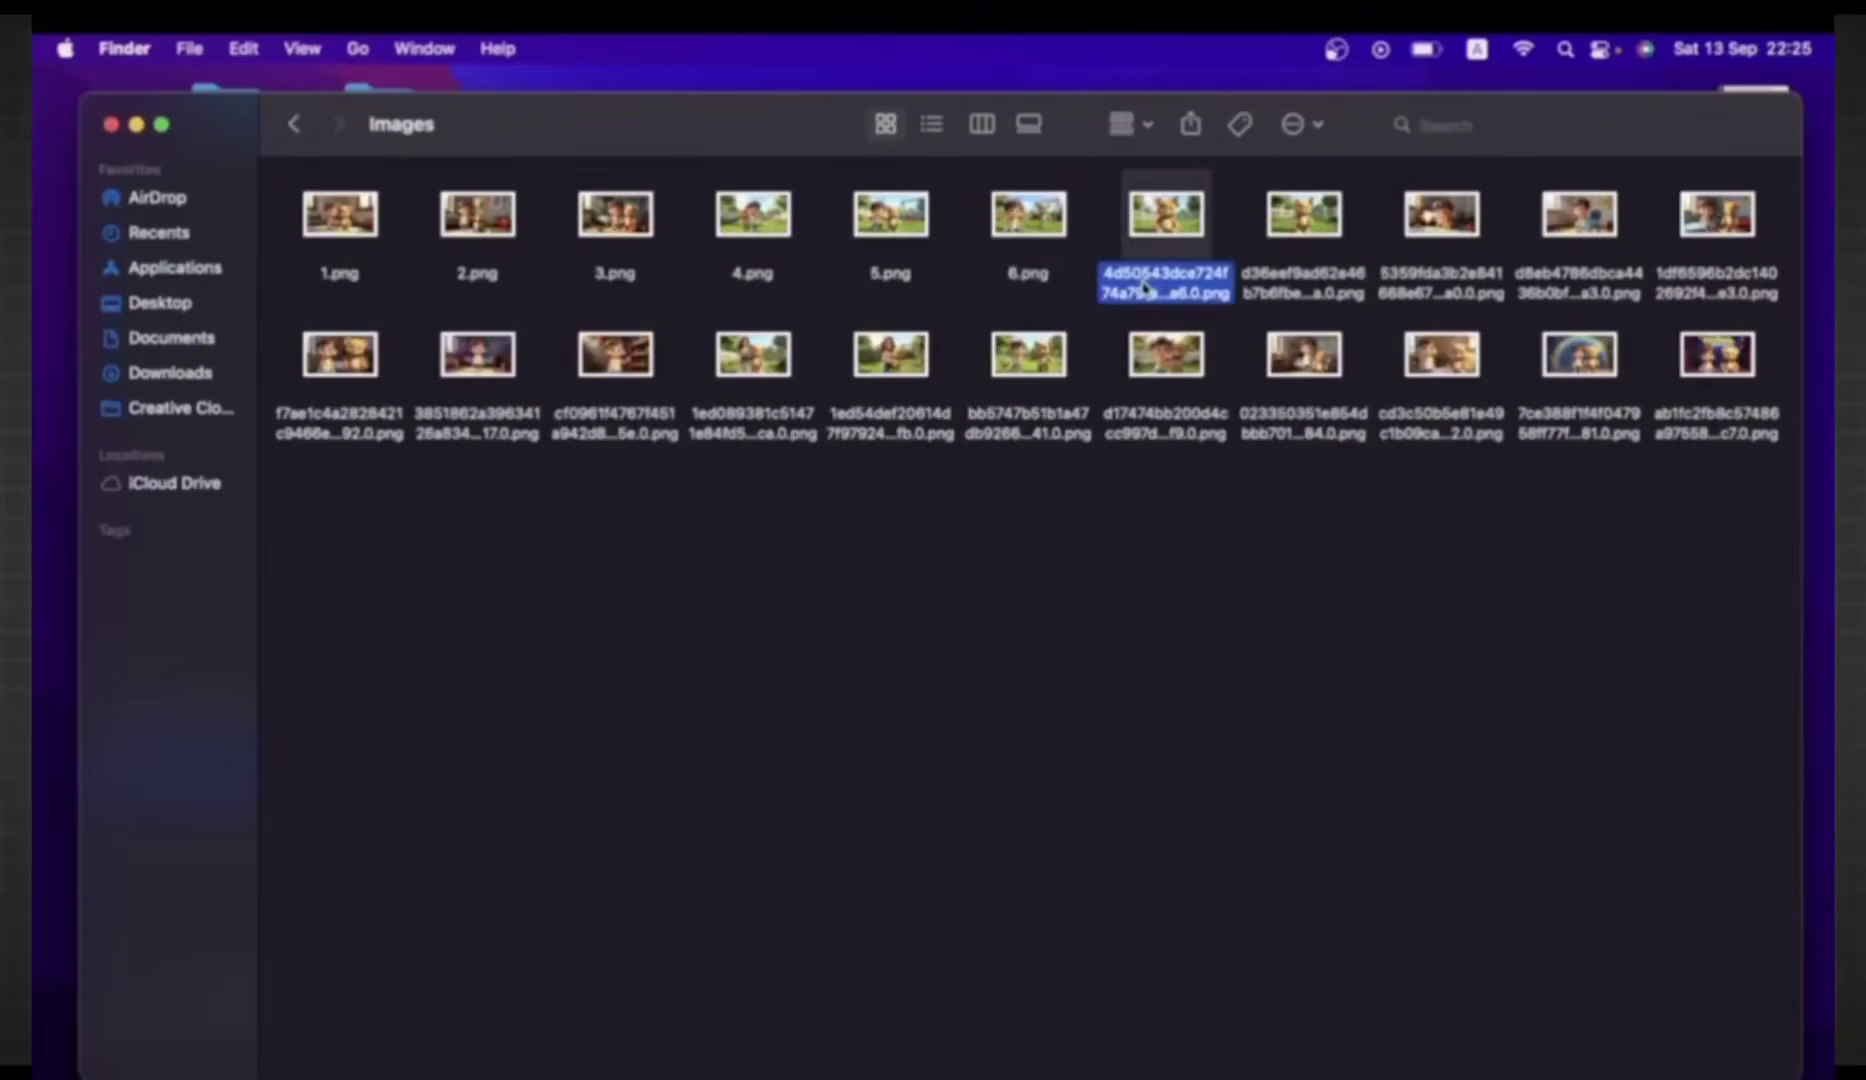
{"action": "left_click", "coordinate": [1147, 287]}
{"action": "type", "text": "7"}
{"action": "key", "text": "Return"}
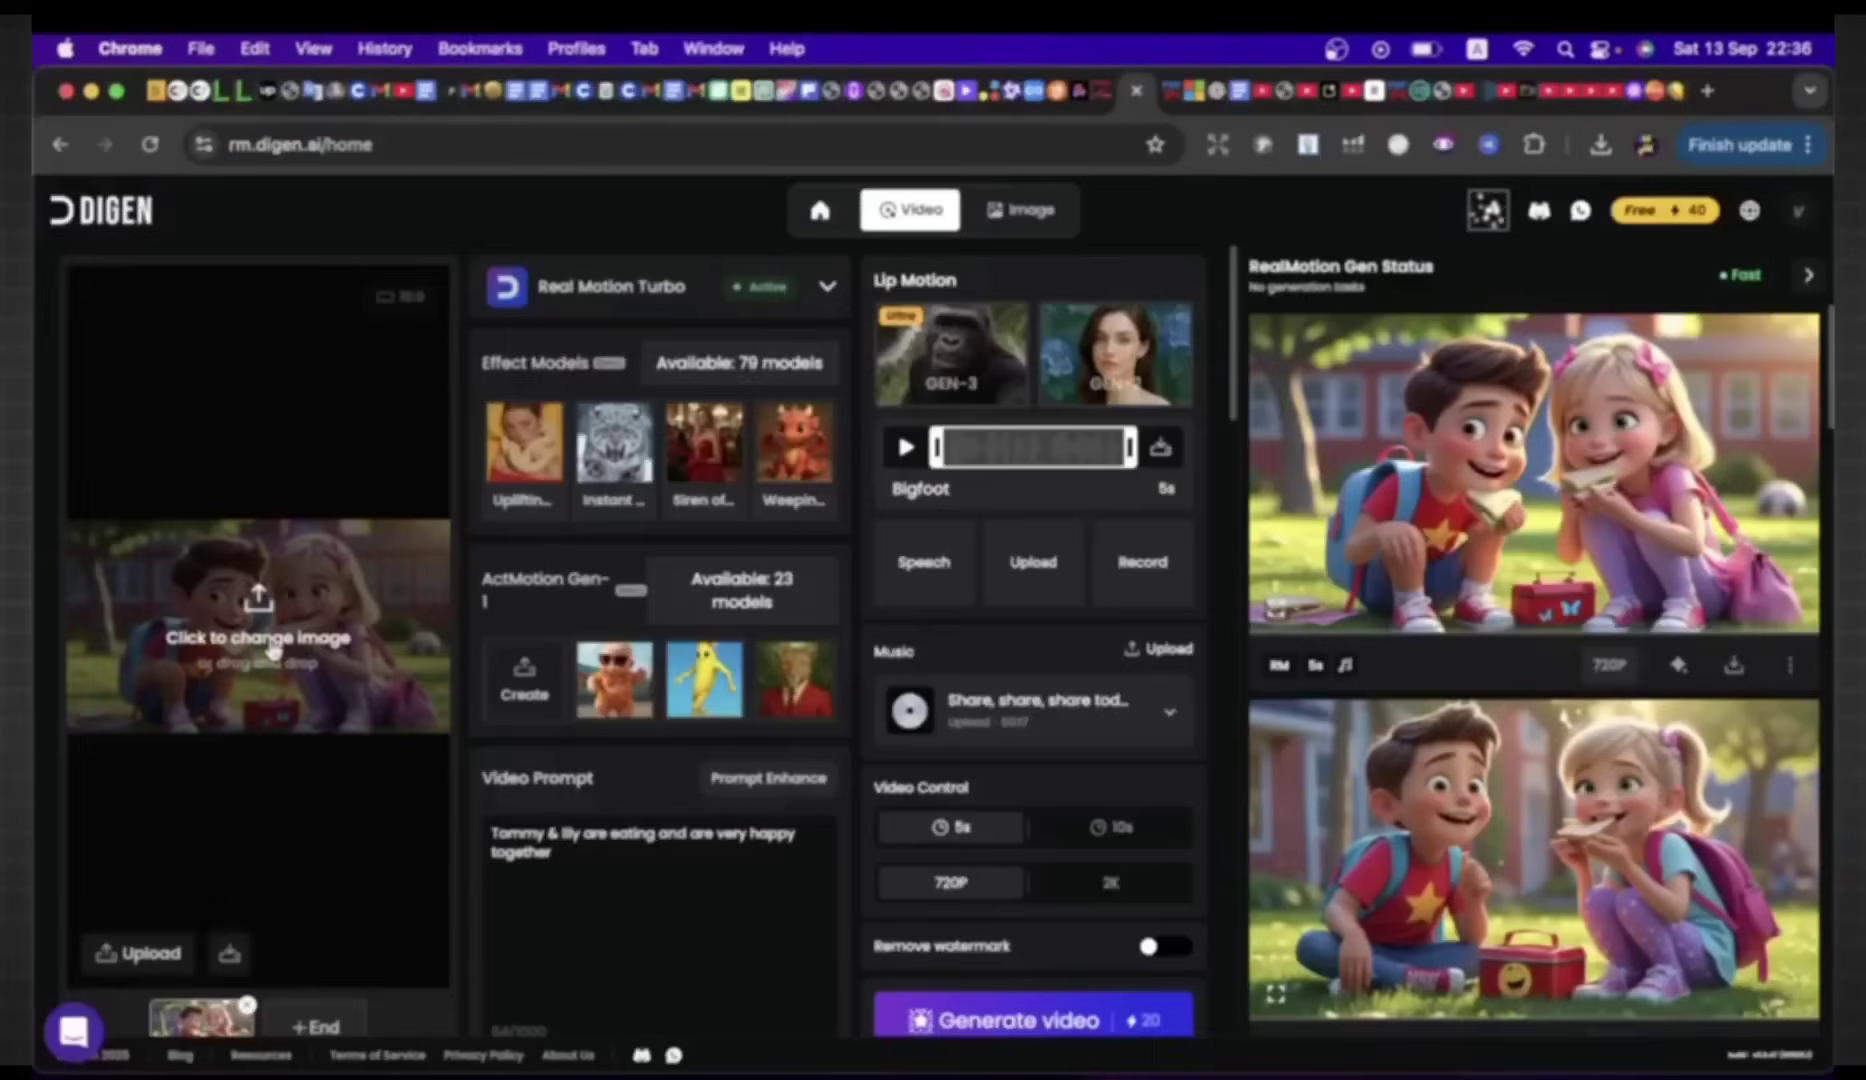
{"action": "left_click", "coordinate": [272, 650]}
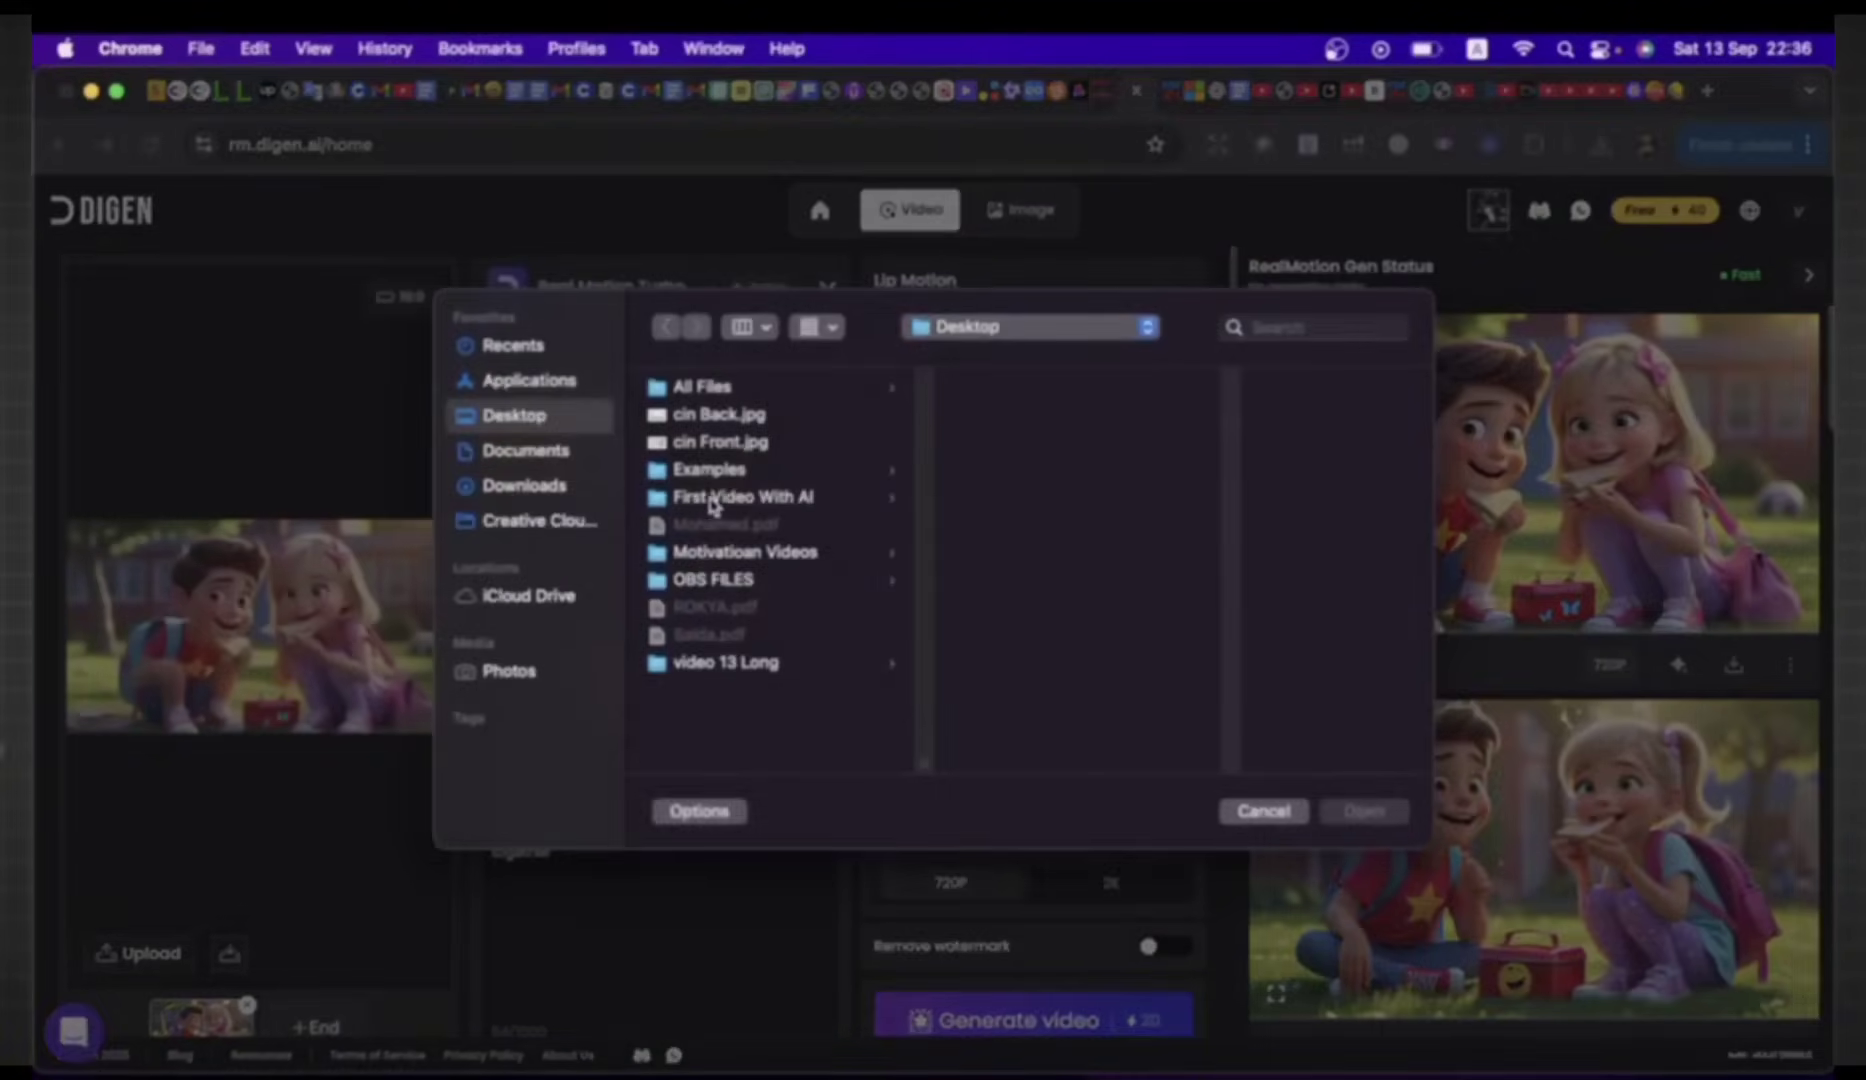
Upload 1.png from First Video With AI > video 24 > Images as the starting image.
{"action": "left_click", "coordinate": [714, 499]}
{"action": "scroll", "coordinate": [1233, 750], "scroll_direction": "down", "scroll_amount": 10}
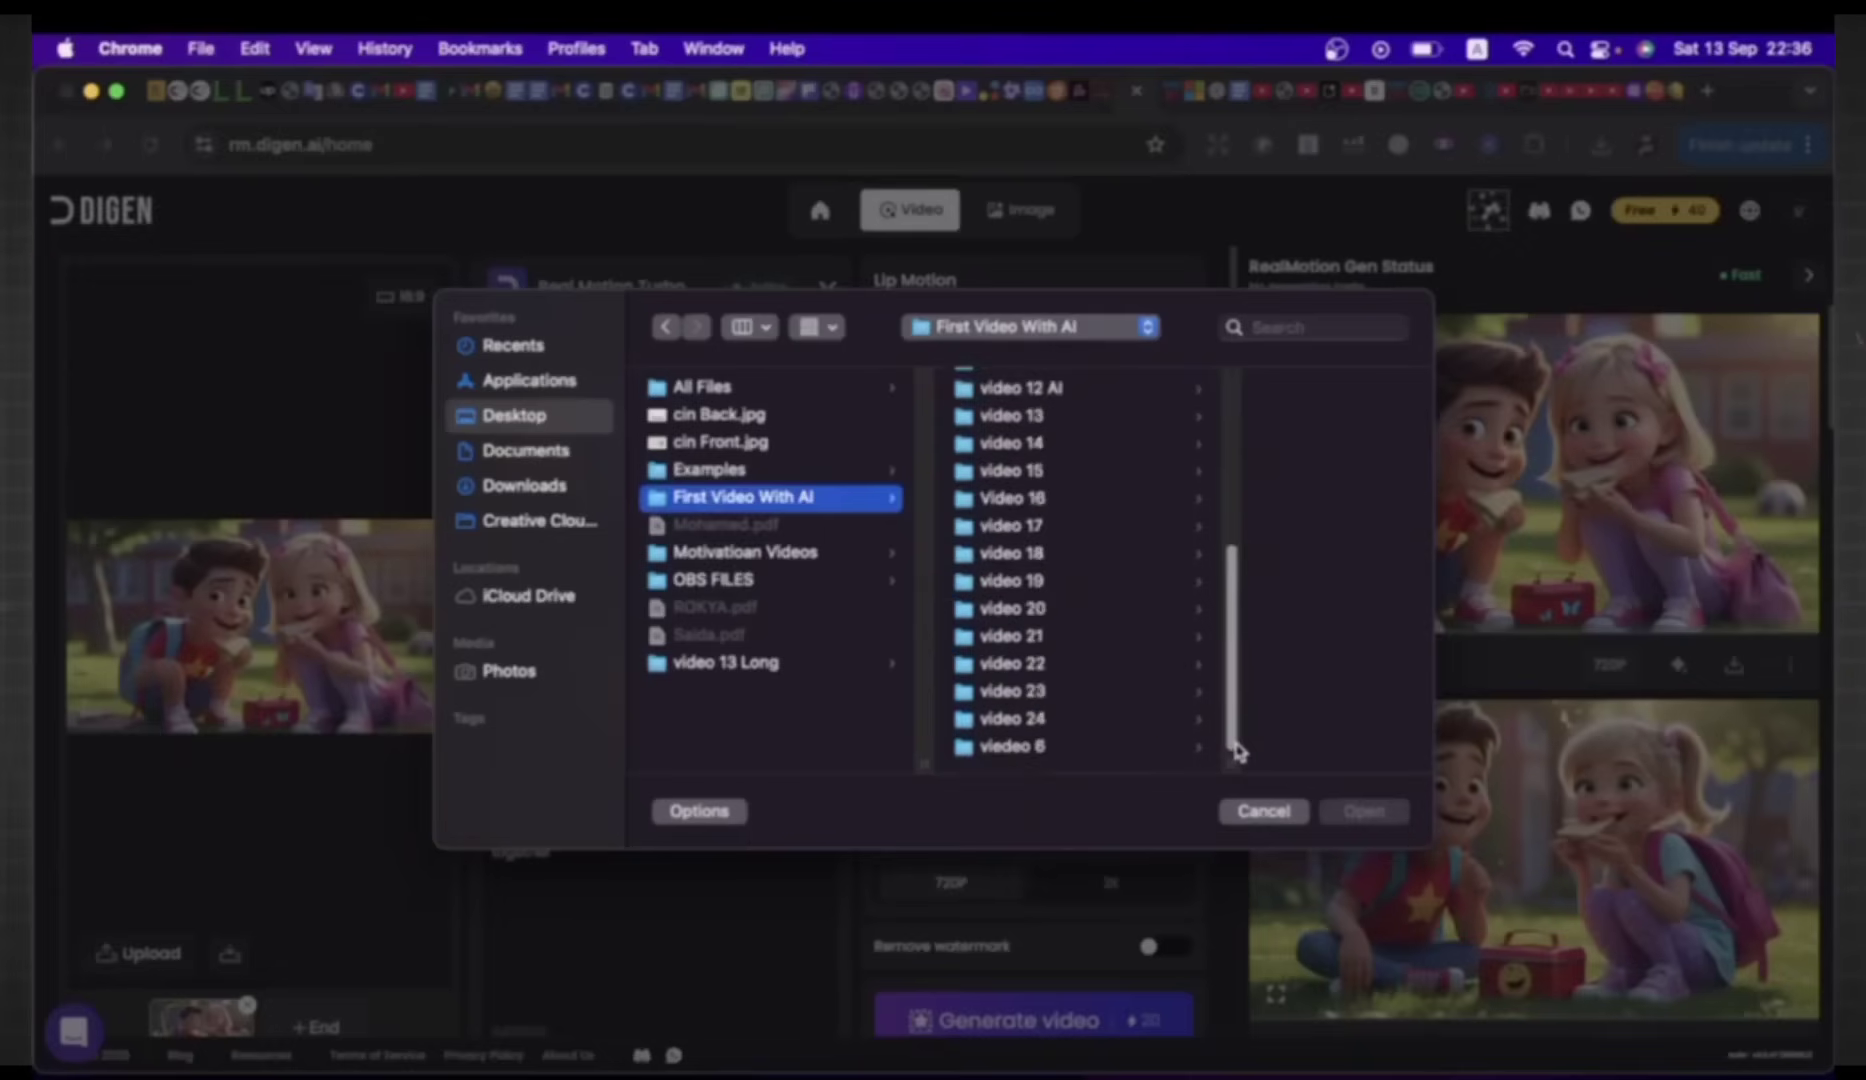
{"action": "left_click", "coordinate": [1013, 722]}
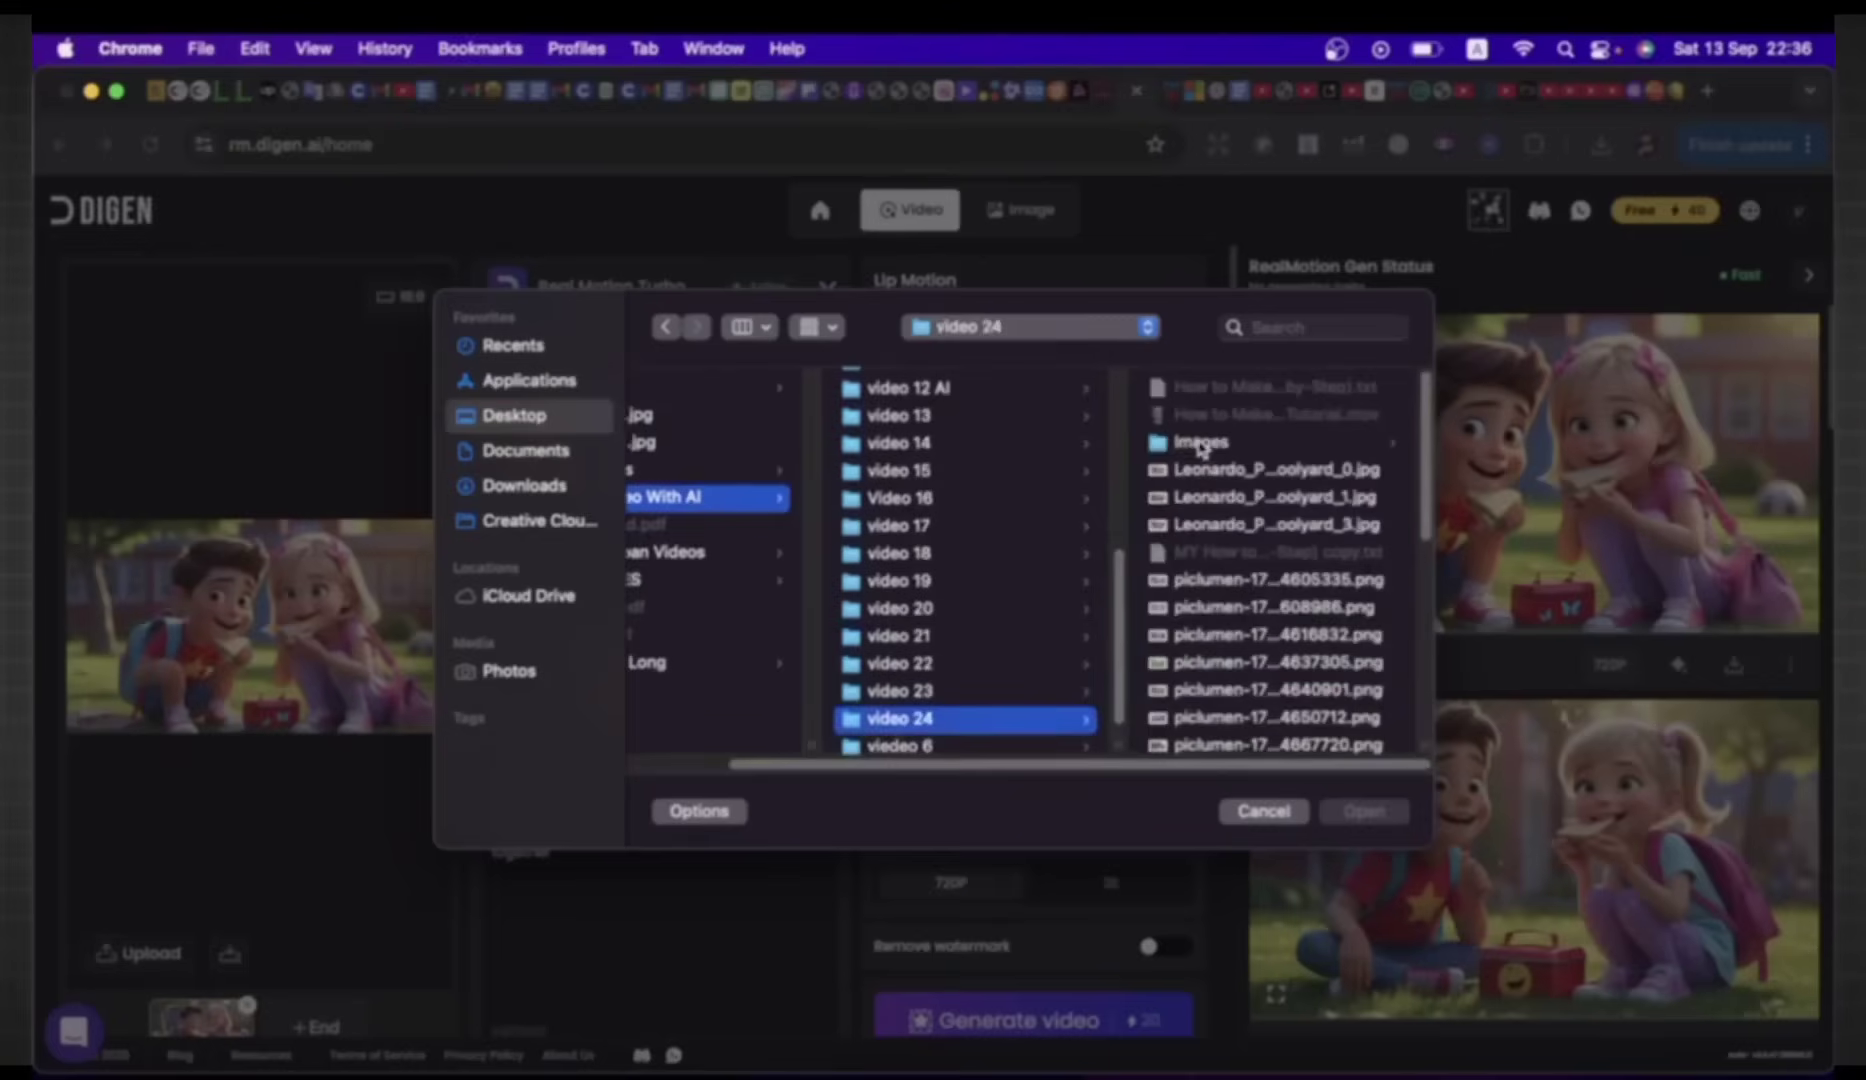
{"action": "left_click", "coordinate": [1200, 443]}
{"action": "left_click", "coordinate": [1198, 387]}
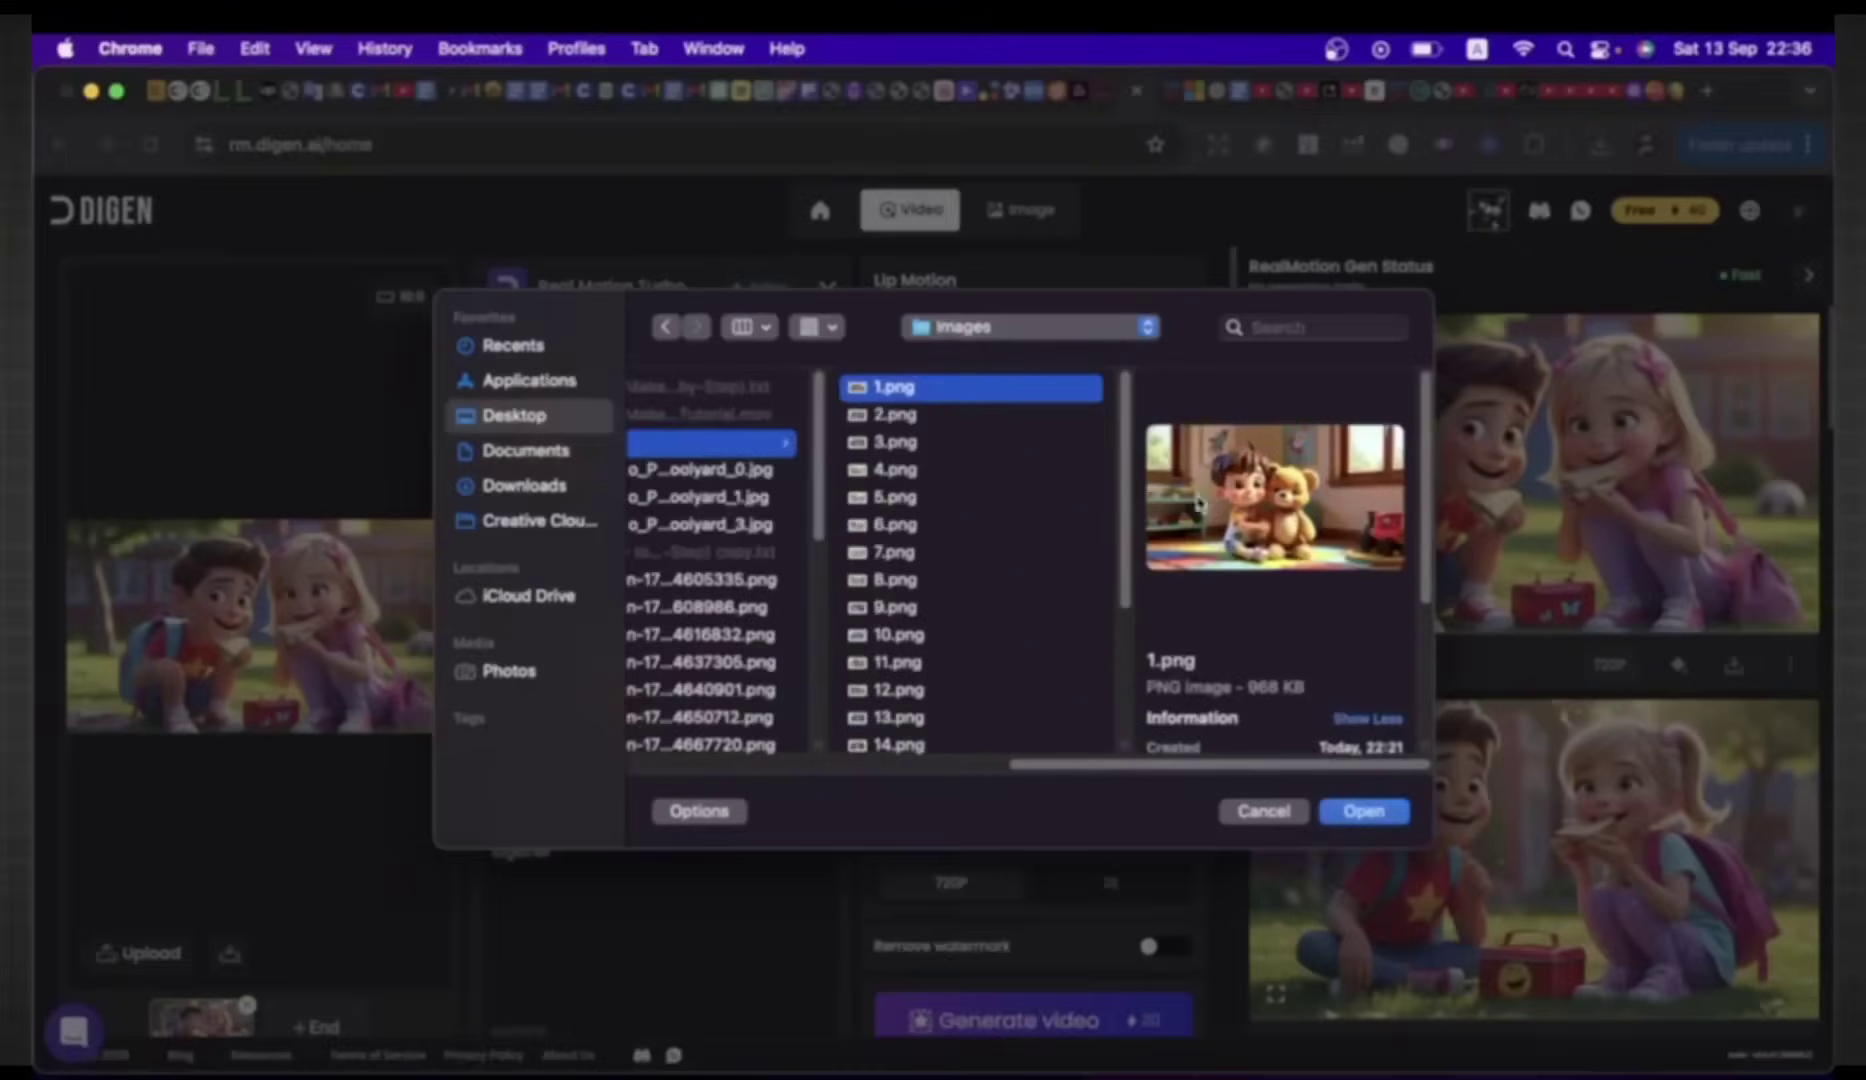
{"action": "left_click", "coordinate": [1363, 811]}
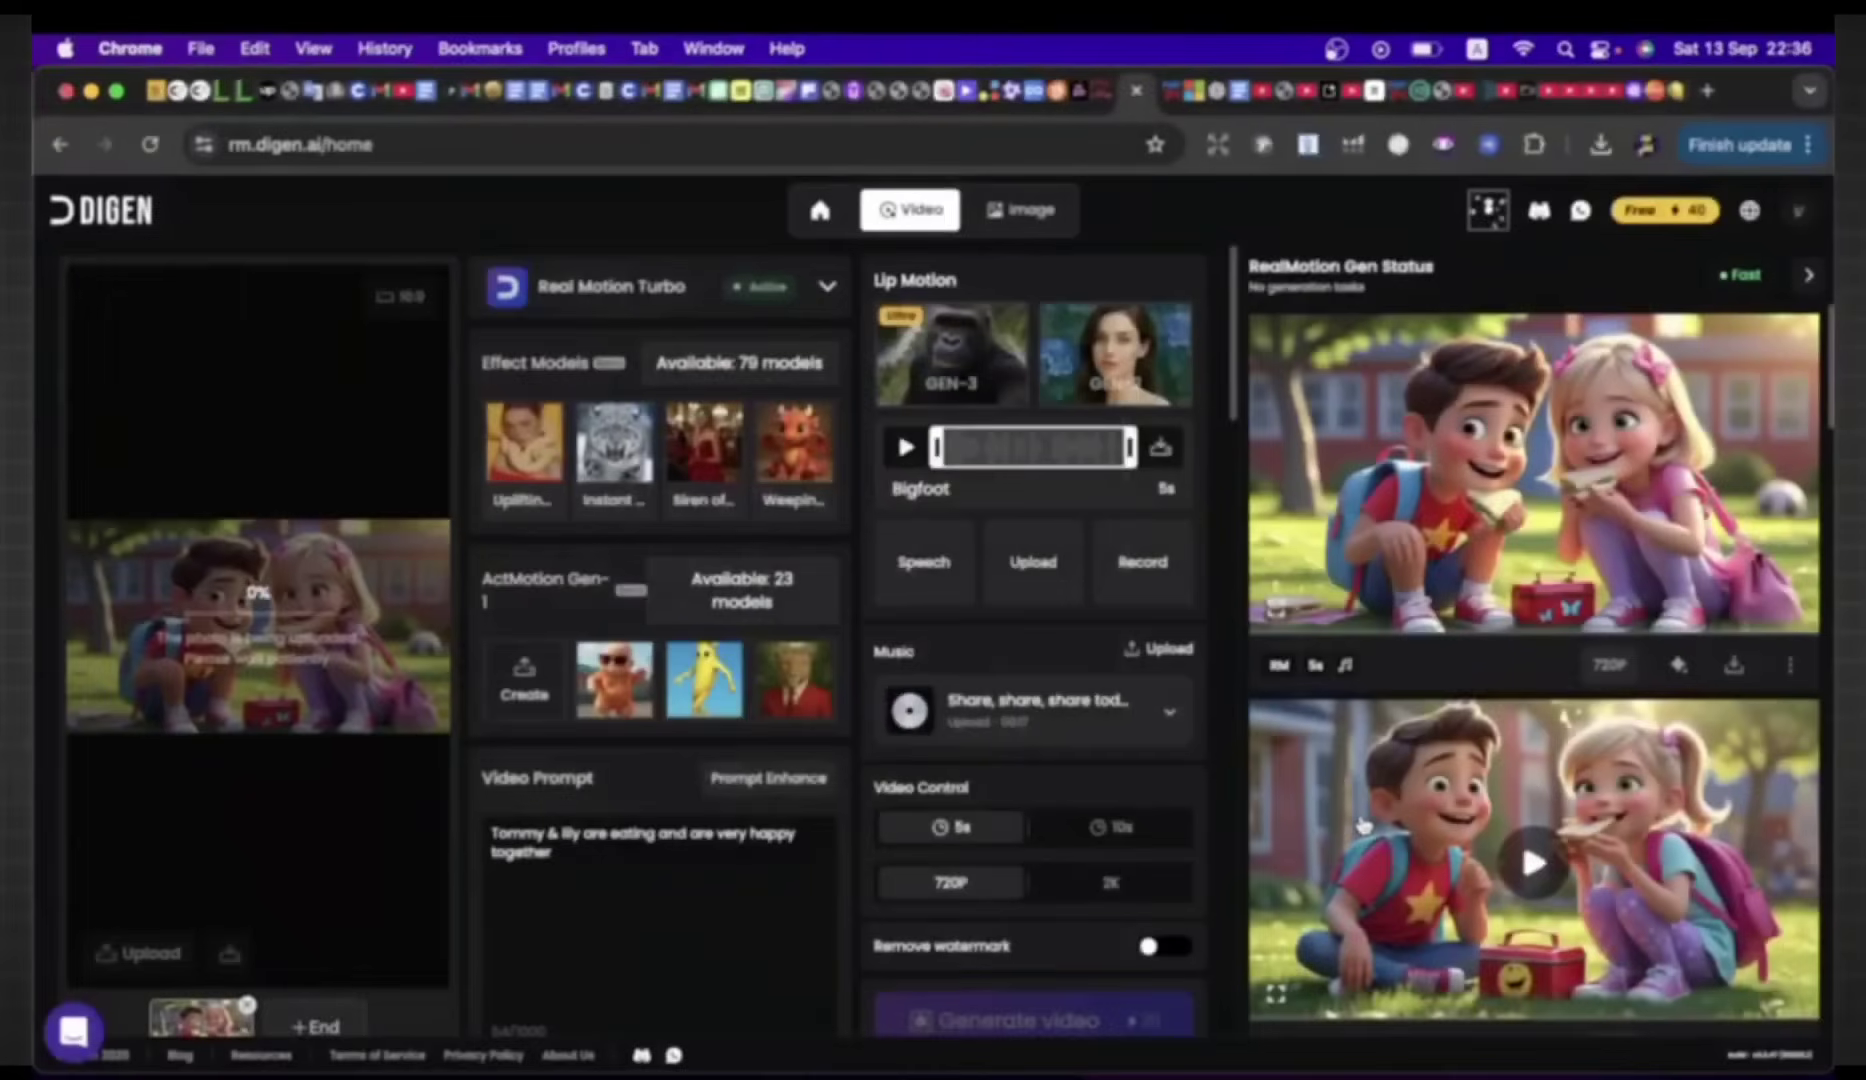
Replace the video prompt with the pasted Tommy bedroom description and queue the 5s 720P video.
{"action": "double_click", "coordinate": [521, 850]}
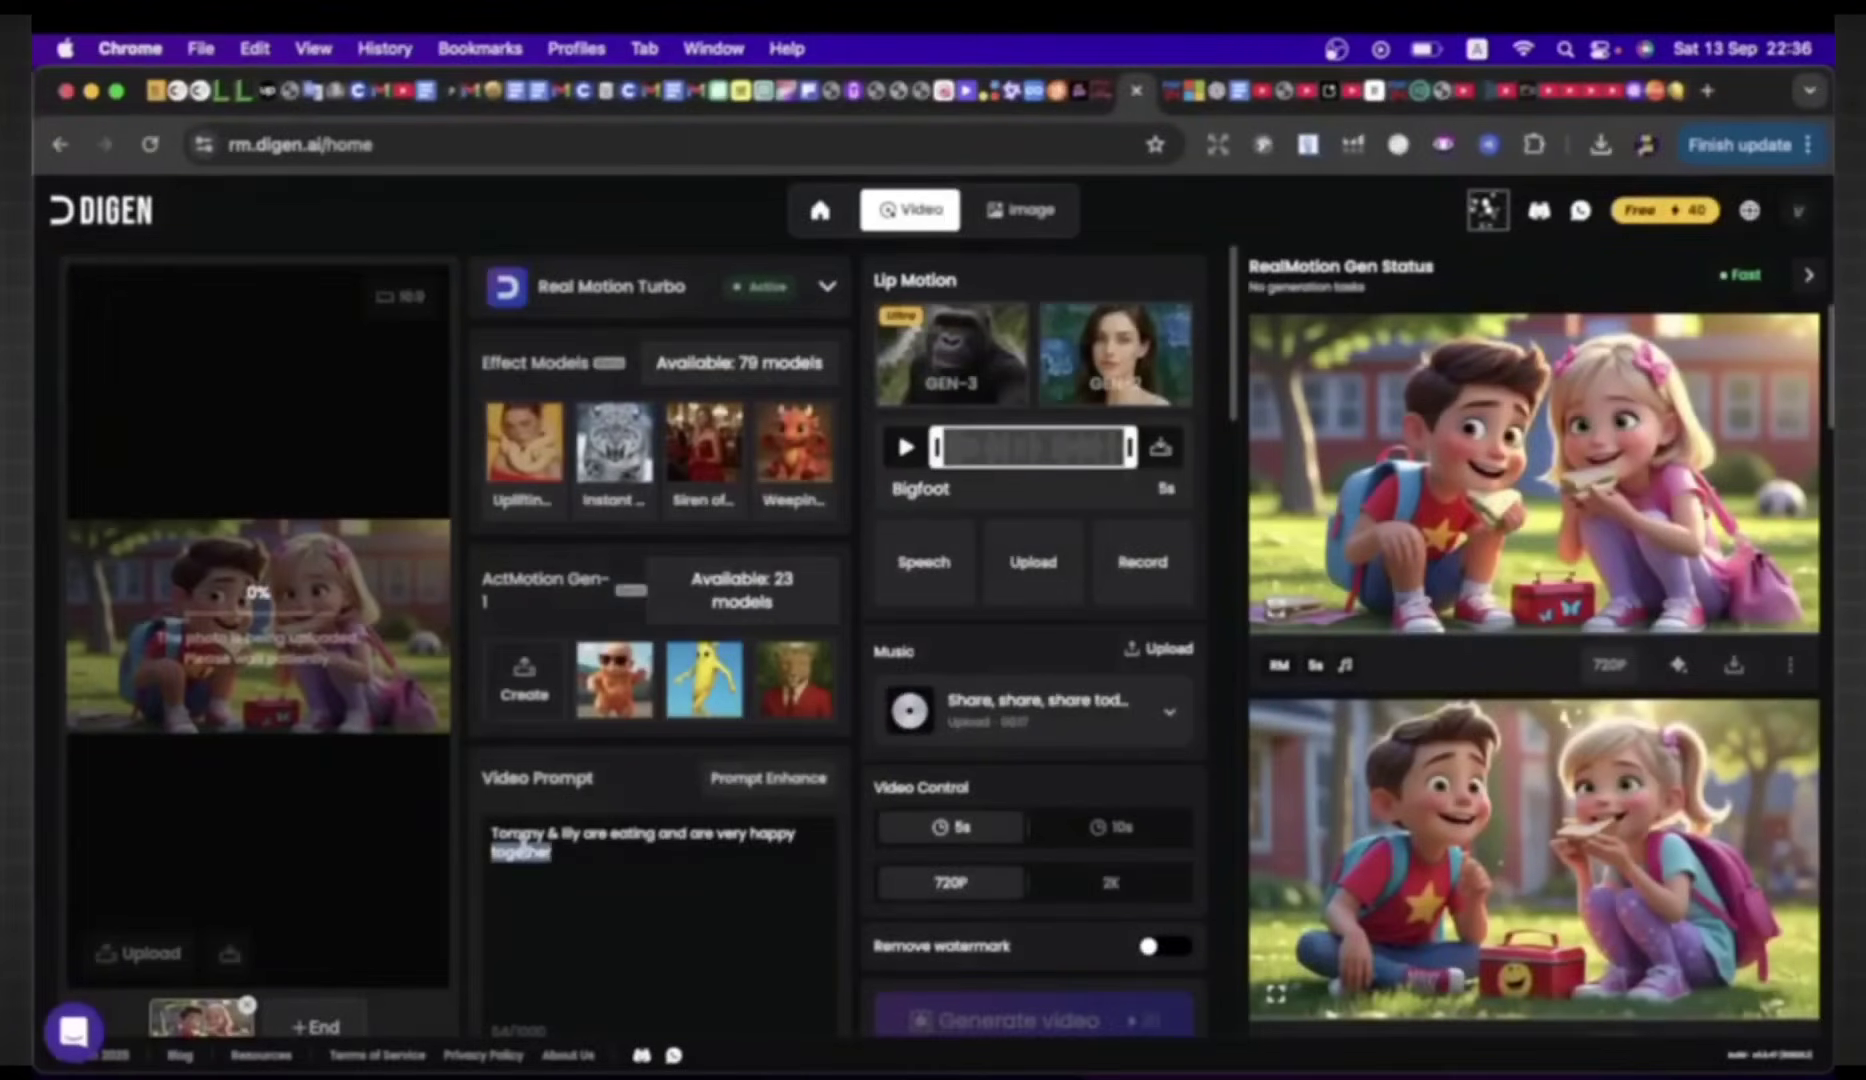
{"action": "key", "text": "super+a"}
{"action": "key", "text": "BackSpace"}
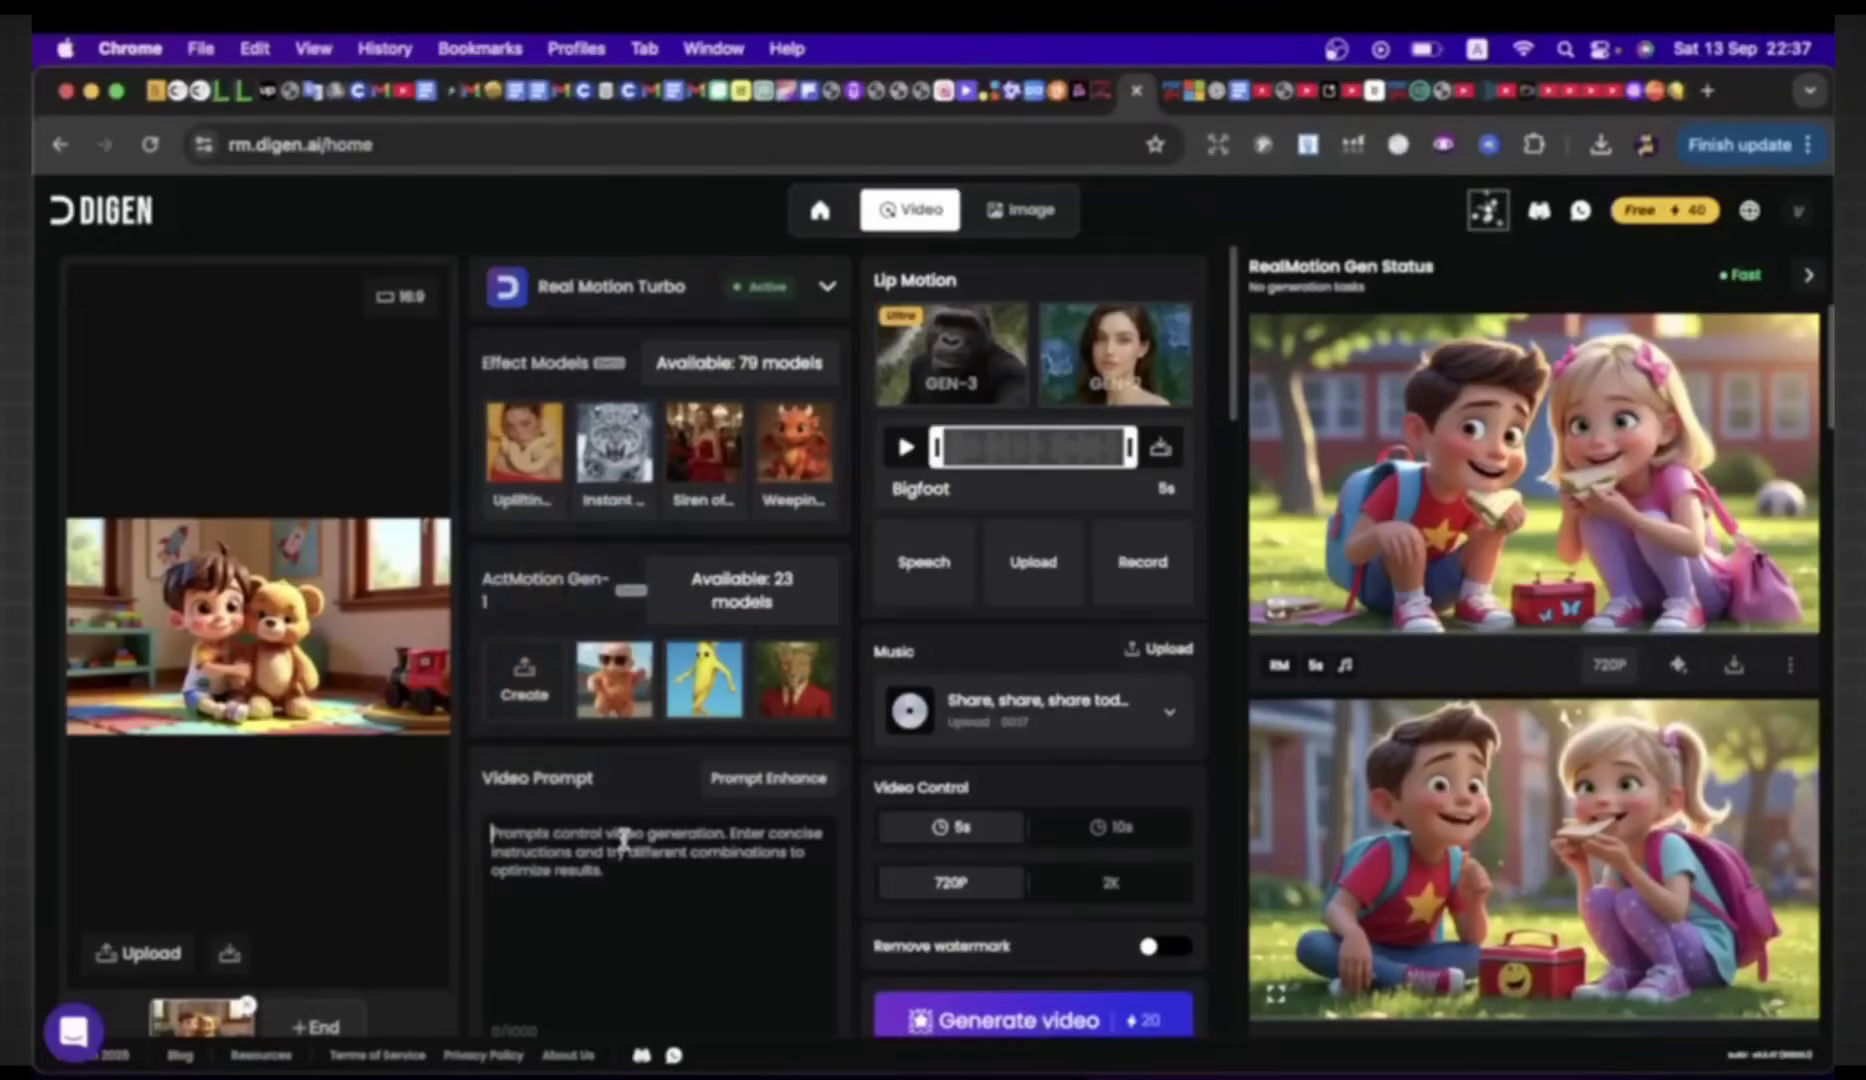
{"action": "type", "text": "A cheerful little boy named Tommy sits on the colorful floor of his bright bedroom, hugging and playing with his teddy bear. The room has posters, building blocks, a toy train, and warm sunlight streaming through the window. Tommy is smiling happily."}
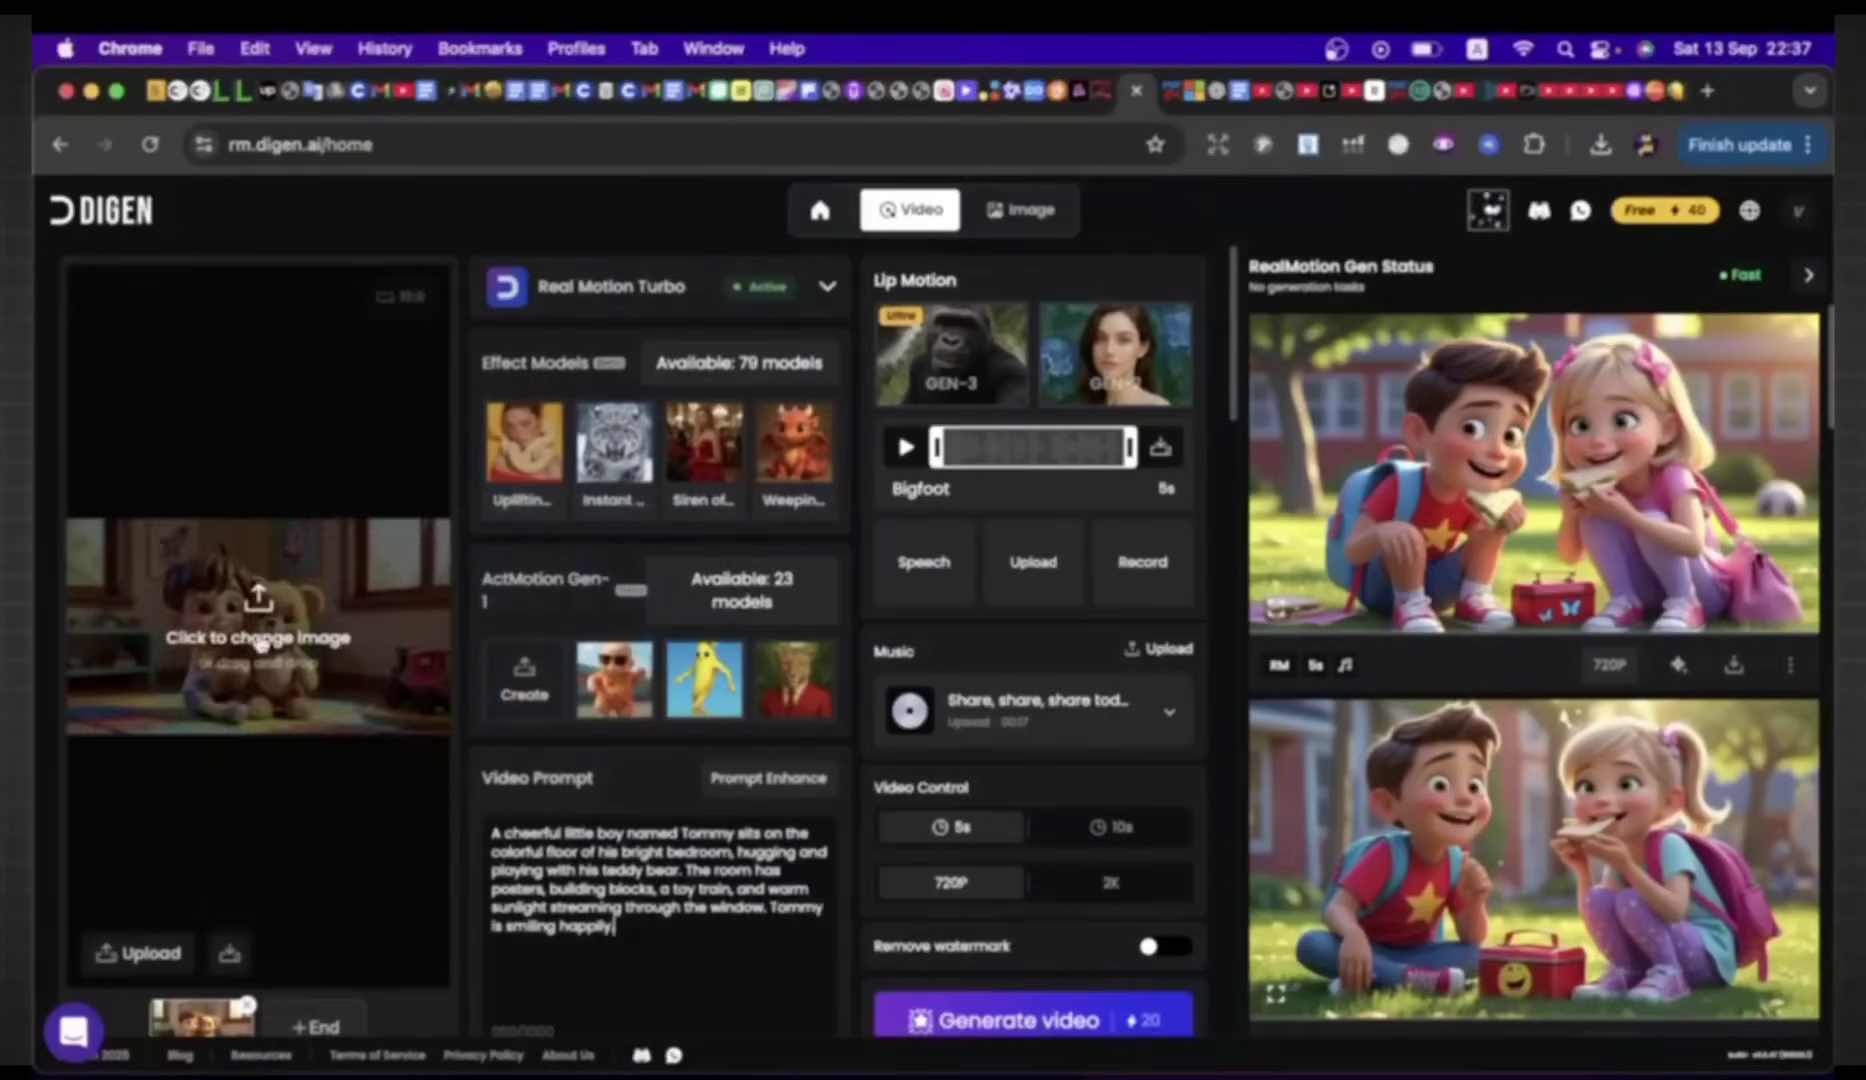
{"action": "left_click", "coordinate": [1013, 1028]}
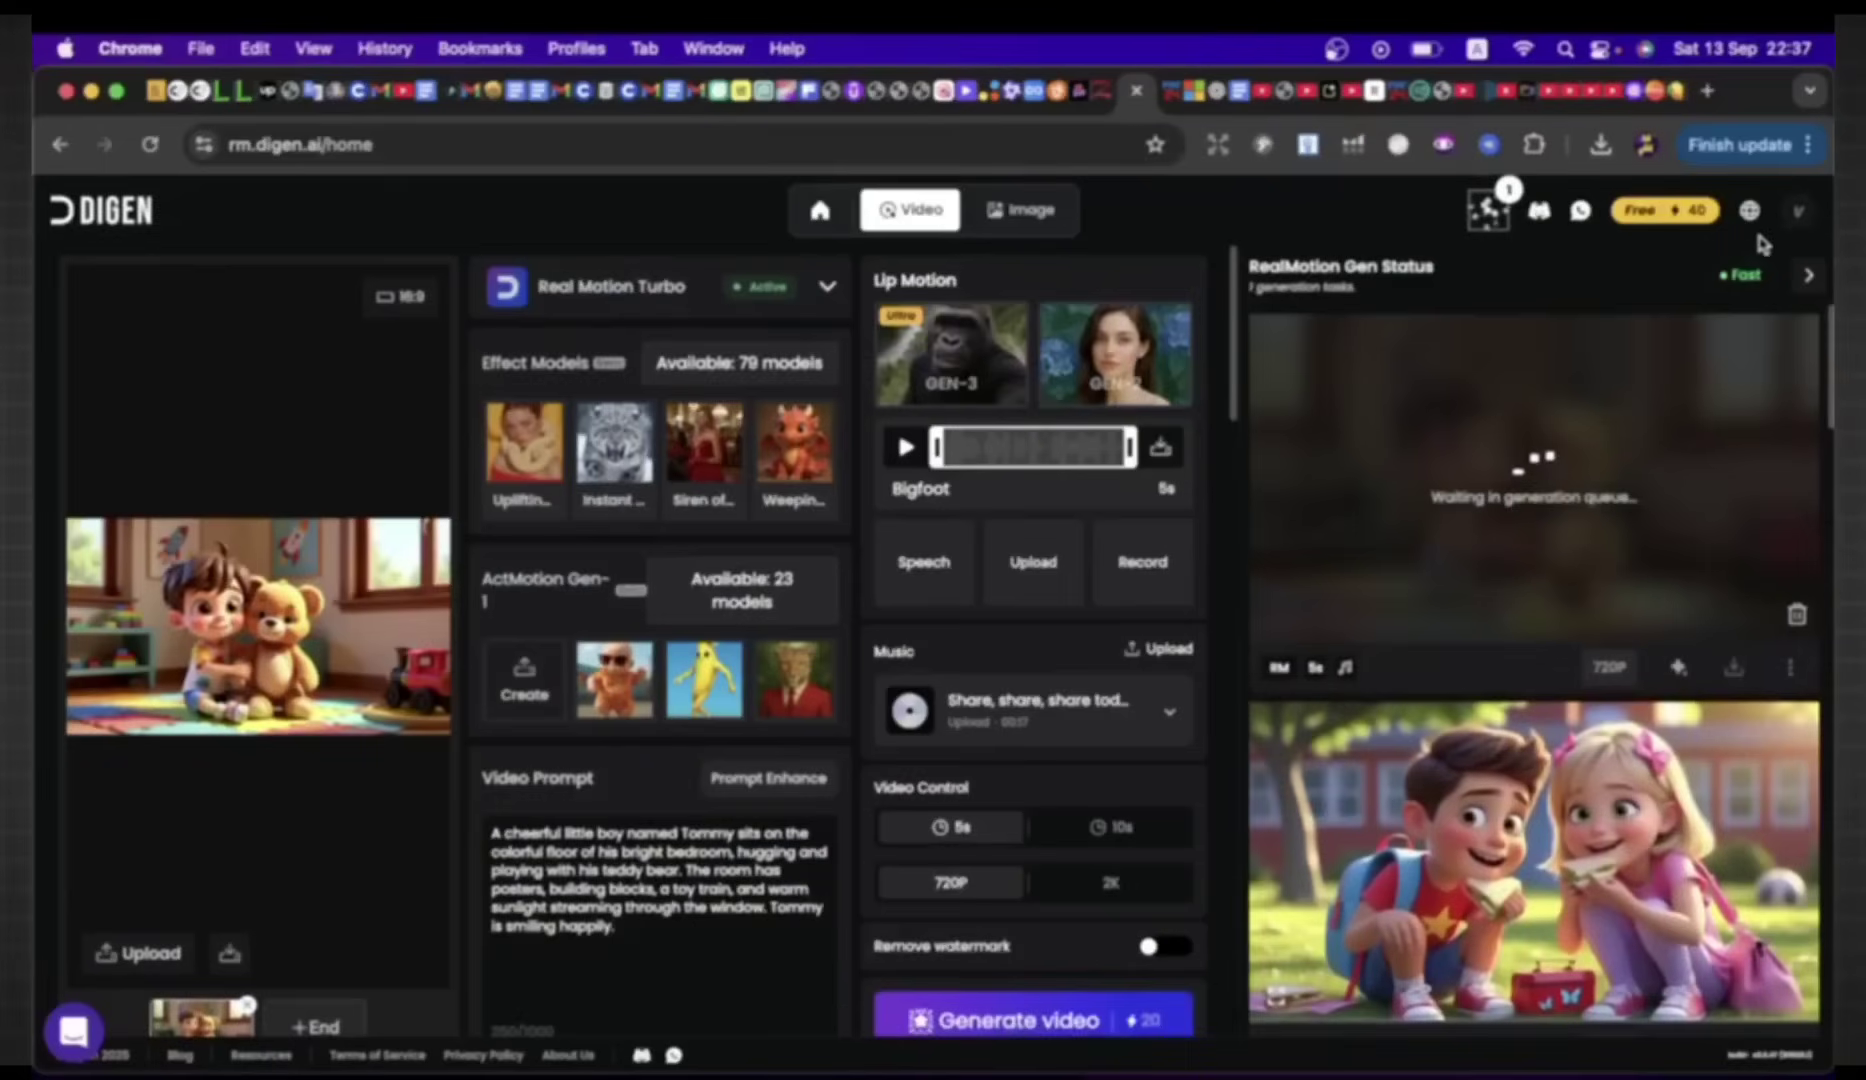
{"action": "mouse_move", "coordinate": [1748, 276]}
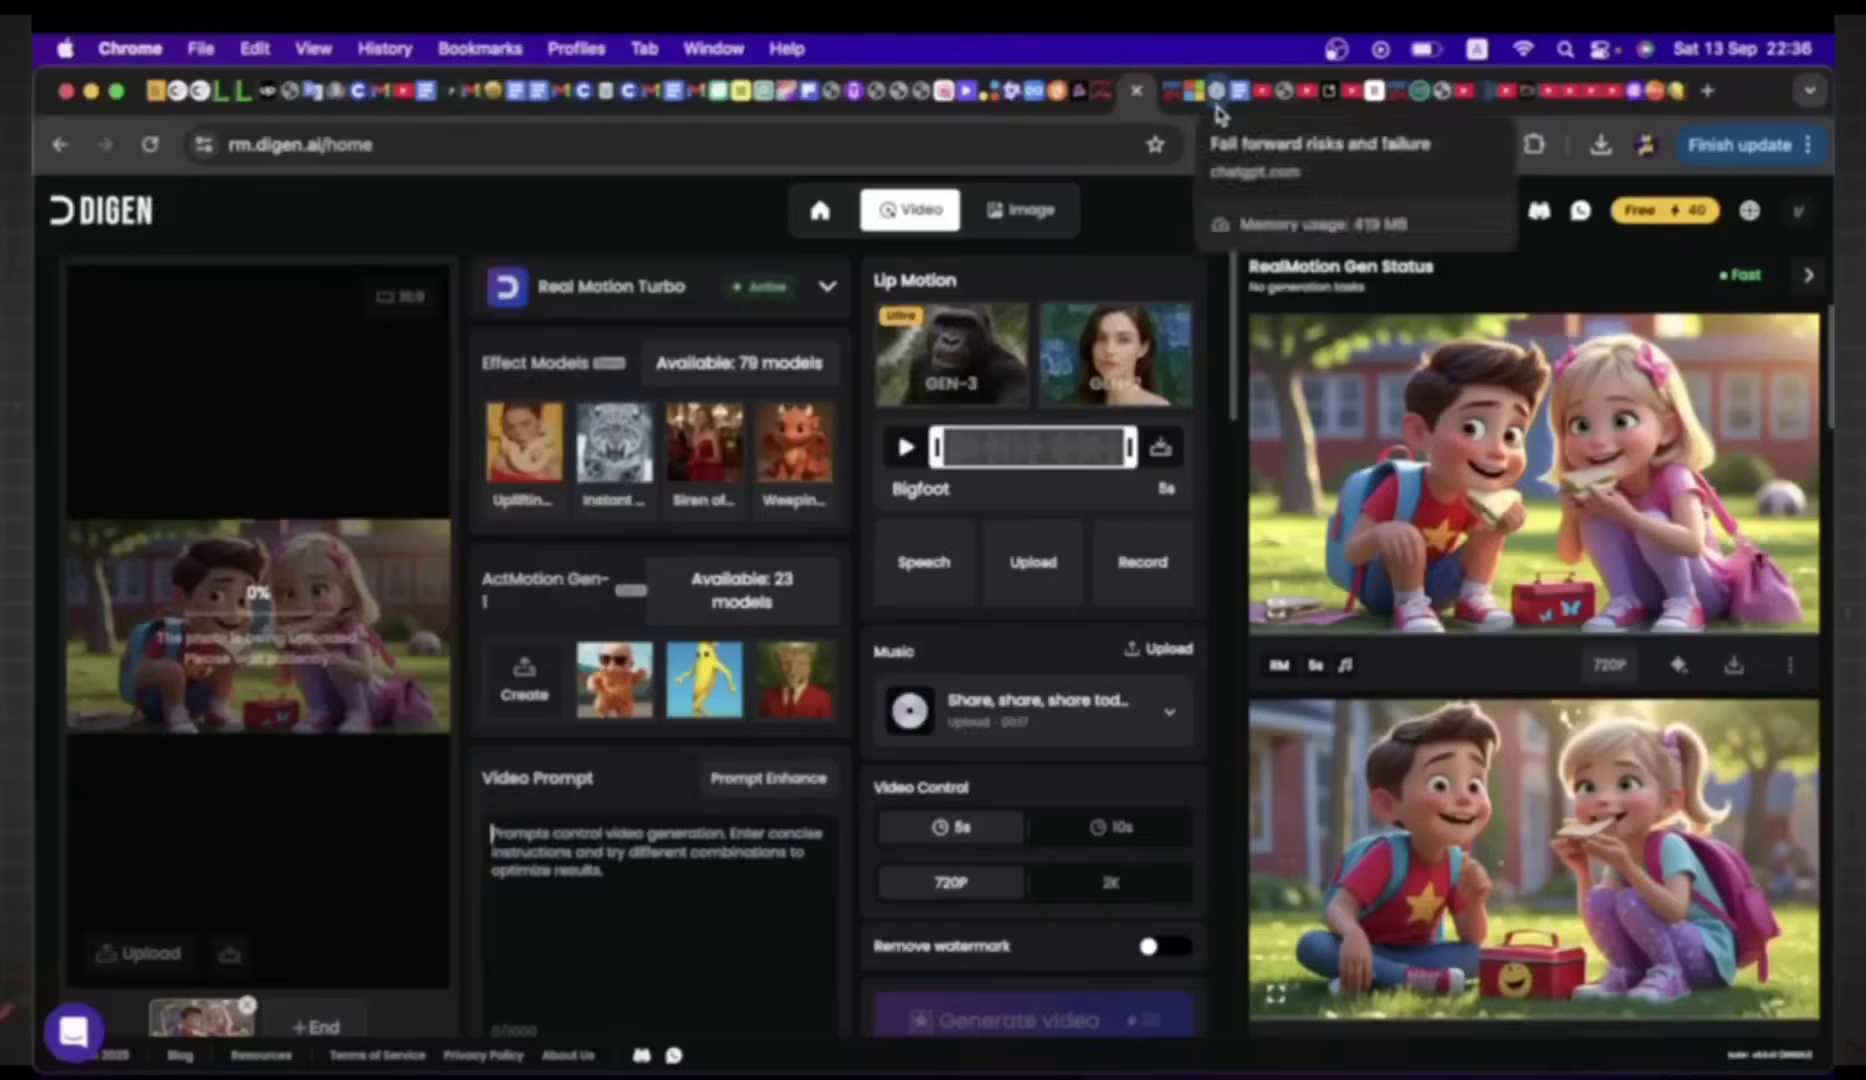
{"action": "left_click", "coordinate": [1217, 108]}
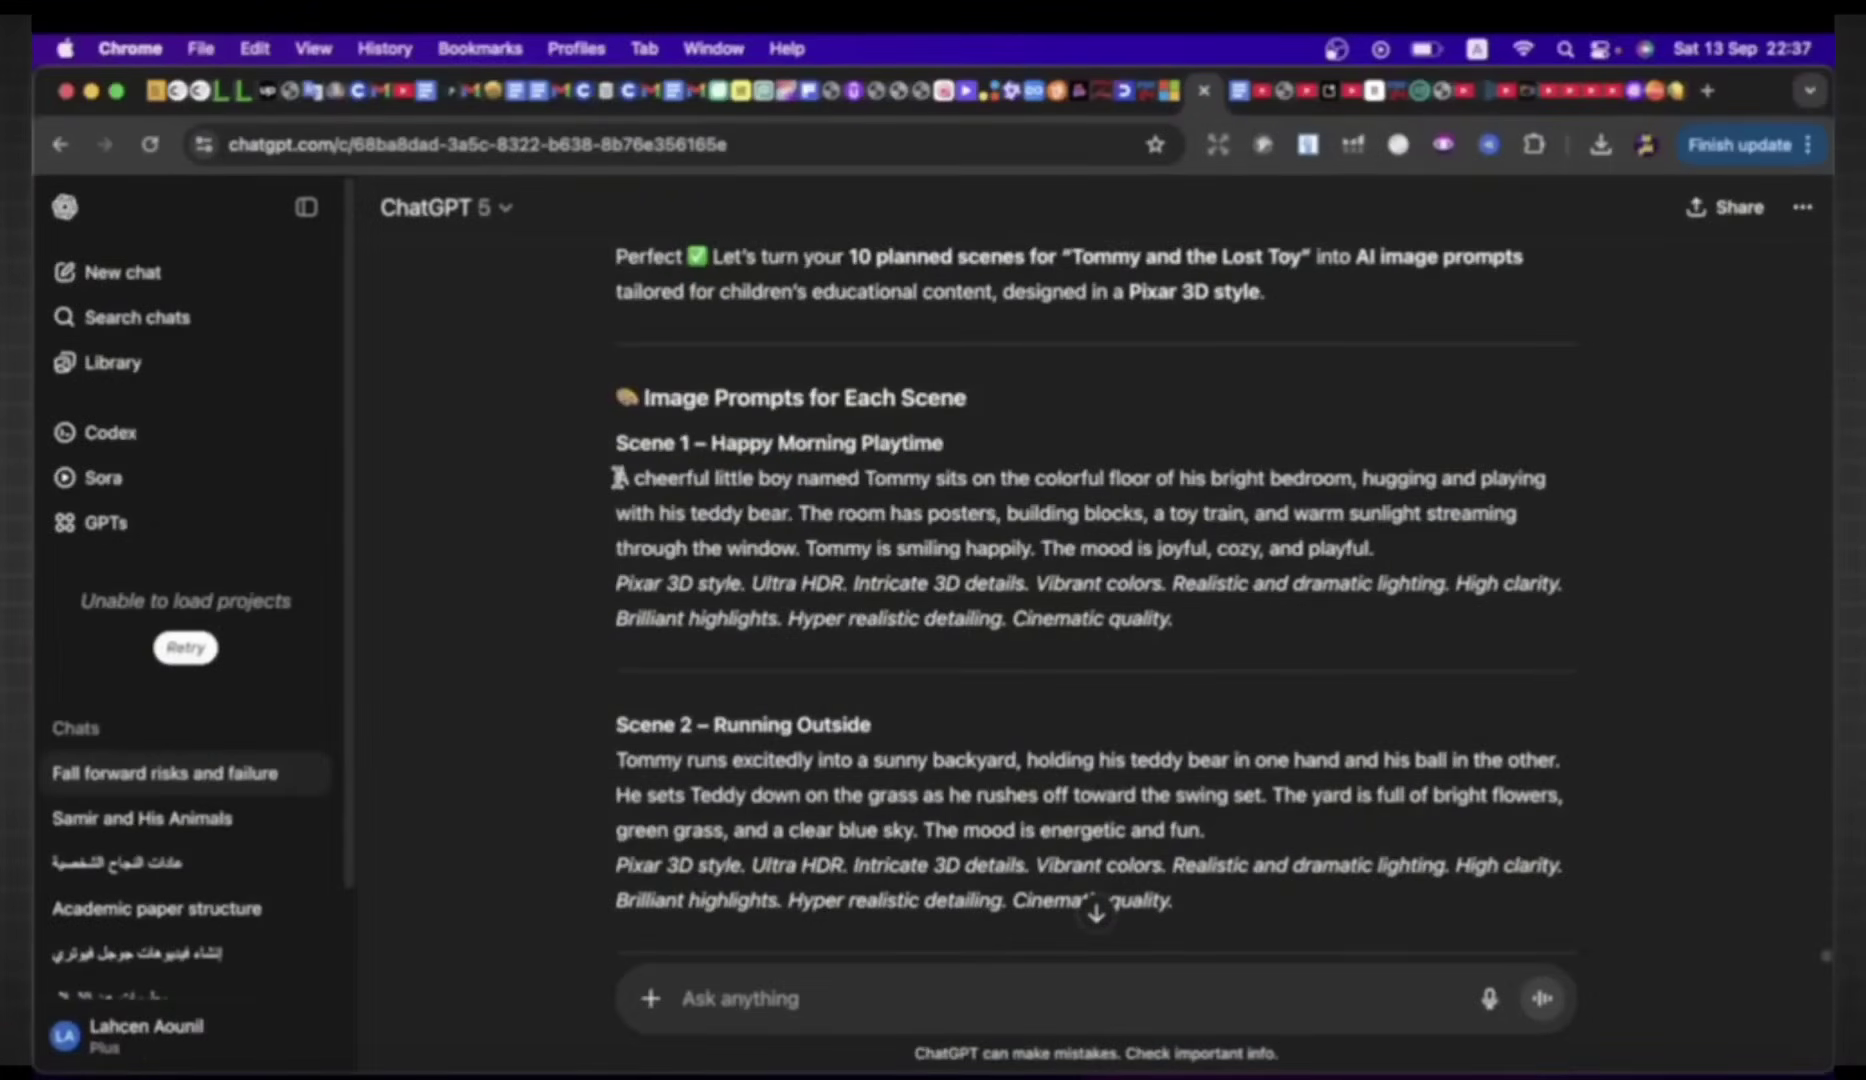
Select the Scene 1 image description in ChatGPT for copying and return to Digen.
{"action": "left_click_drag", "start_coordinate": [617, 478], "coordinate": [1039, 556]}
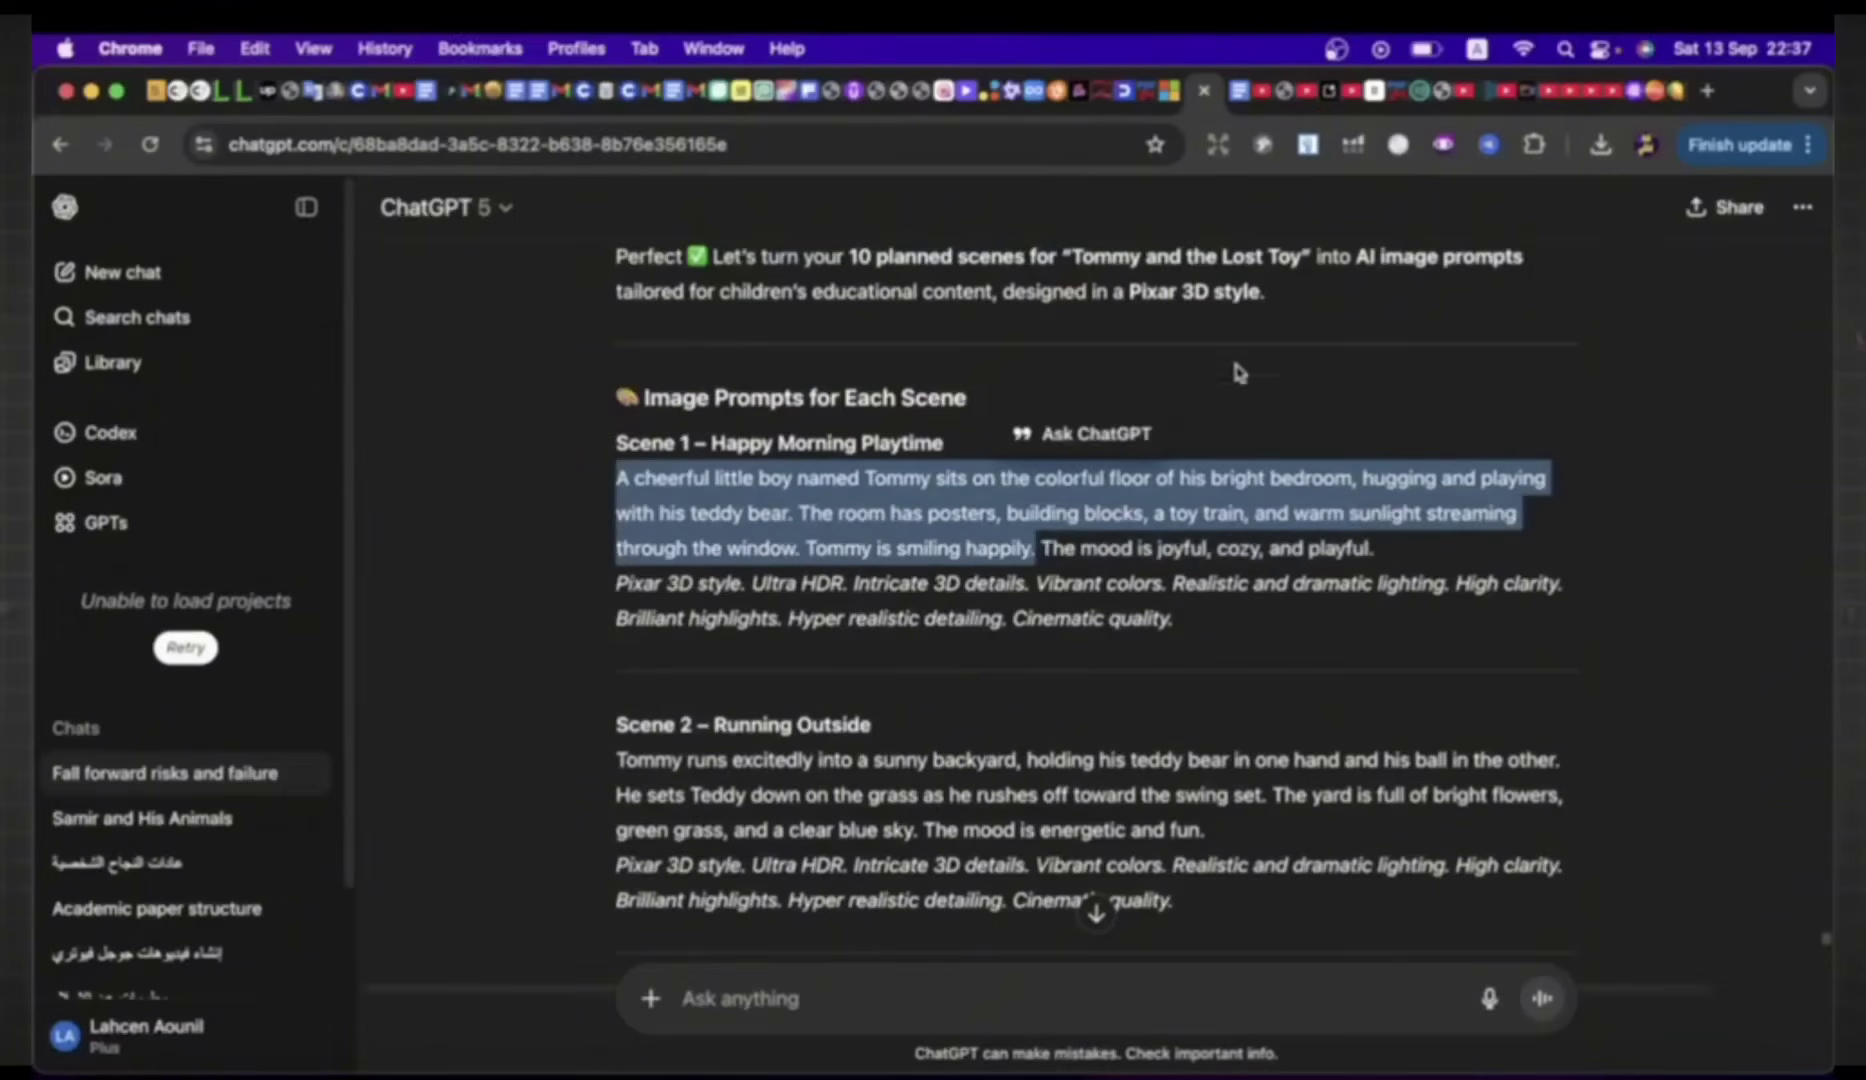
{"action": "left_click", "coordinate": [1122, 92]}
{"action": "mouse_move", "coordinate": [1740, 285]}
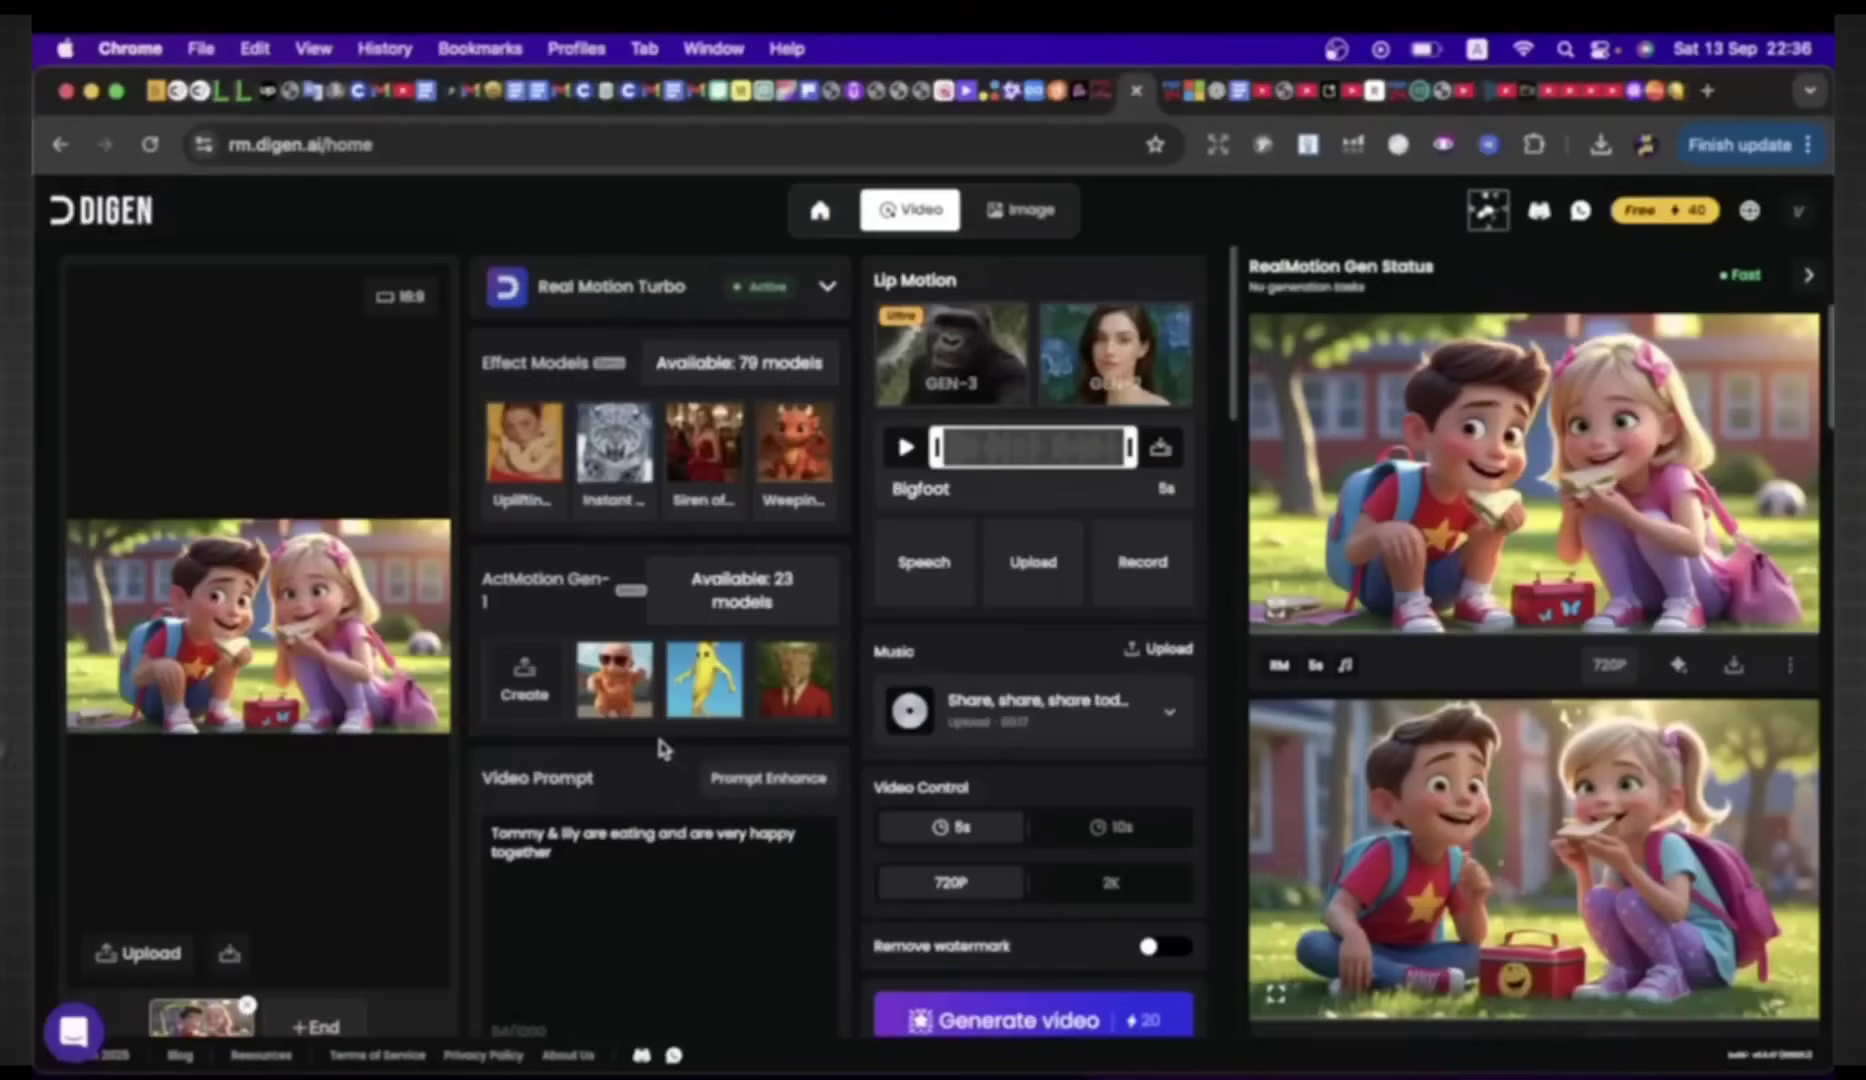
Browse the image picker to First Video With AI > video 24 > Images.
{"action": "left_click", "coordinate": [270, 650]}
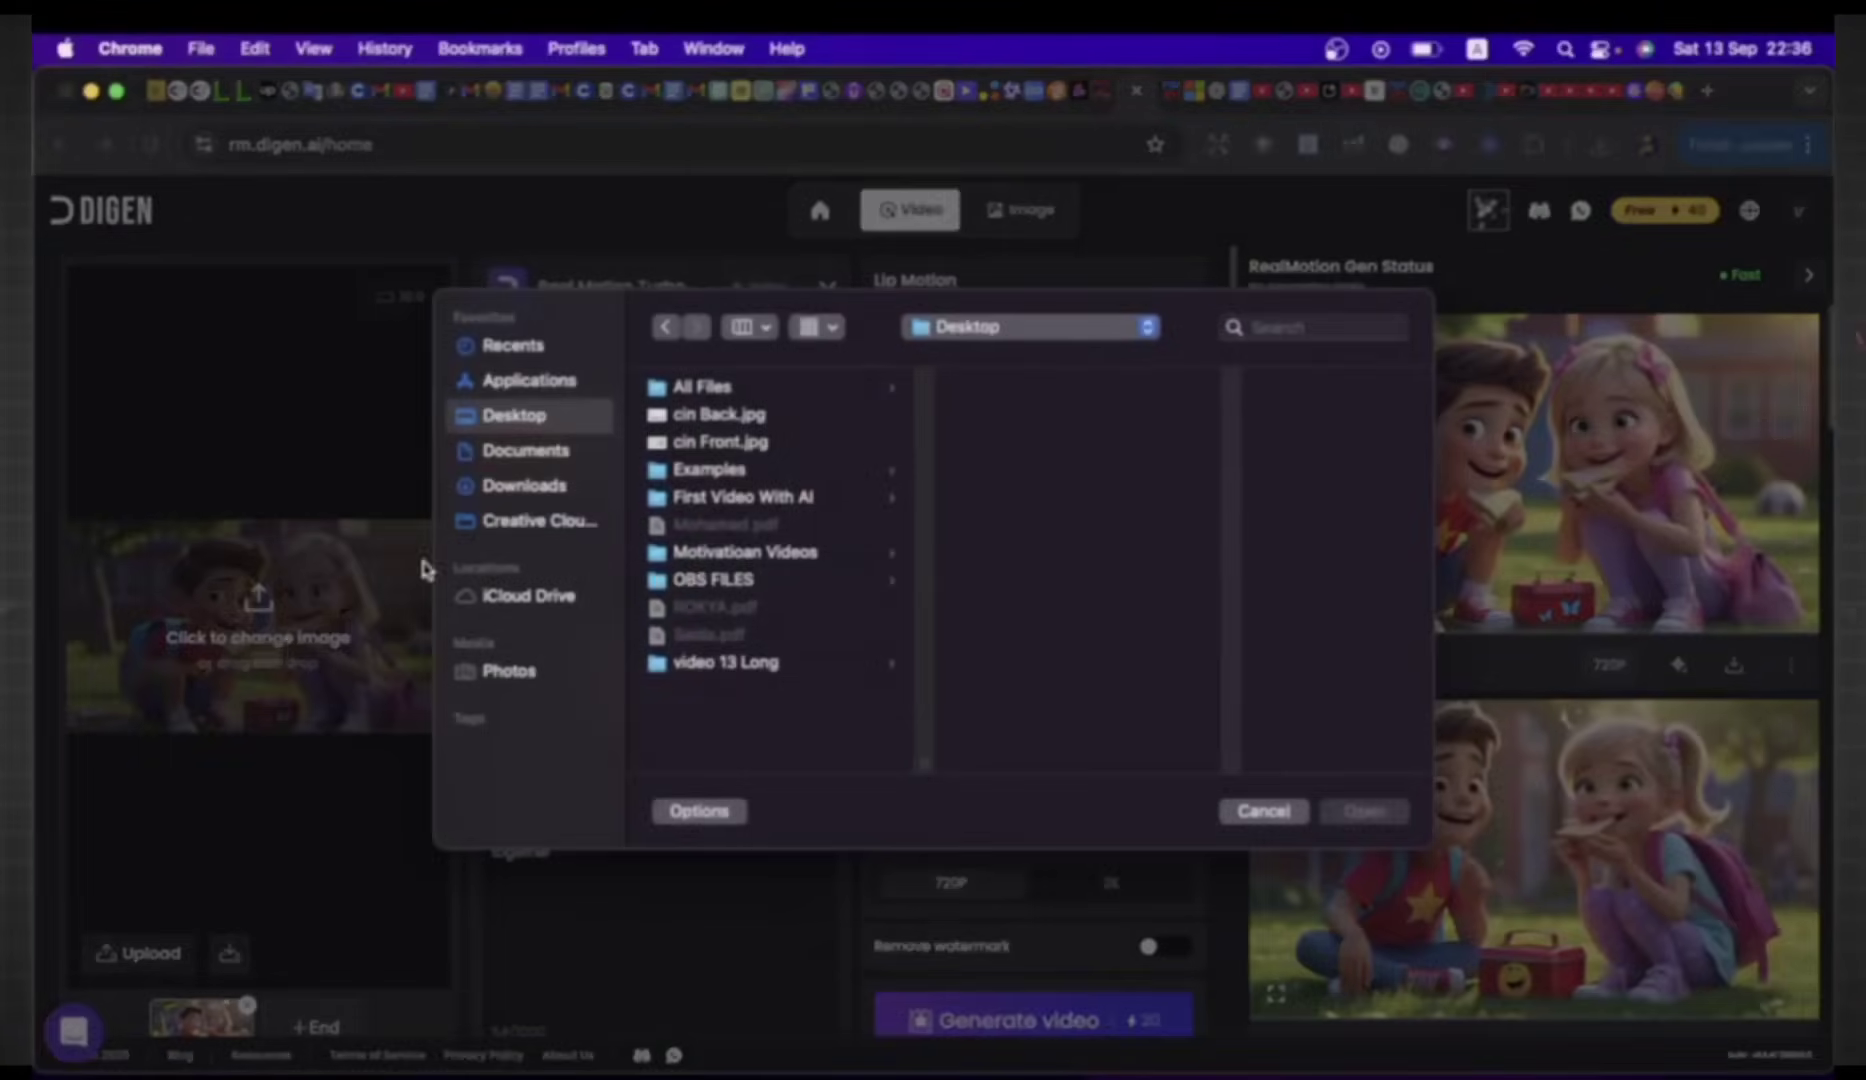
{"action": "left_click", "coordinate": [714, 500]}
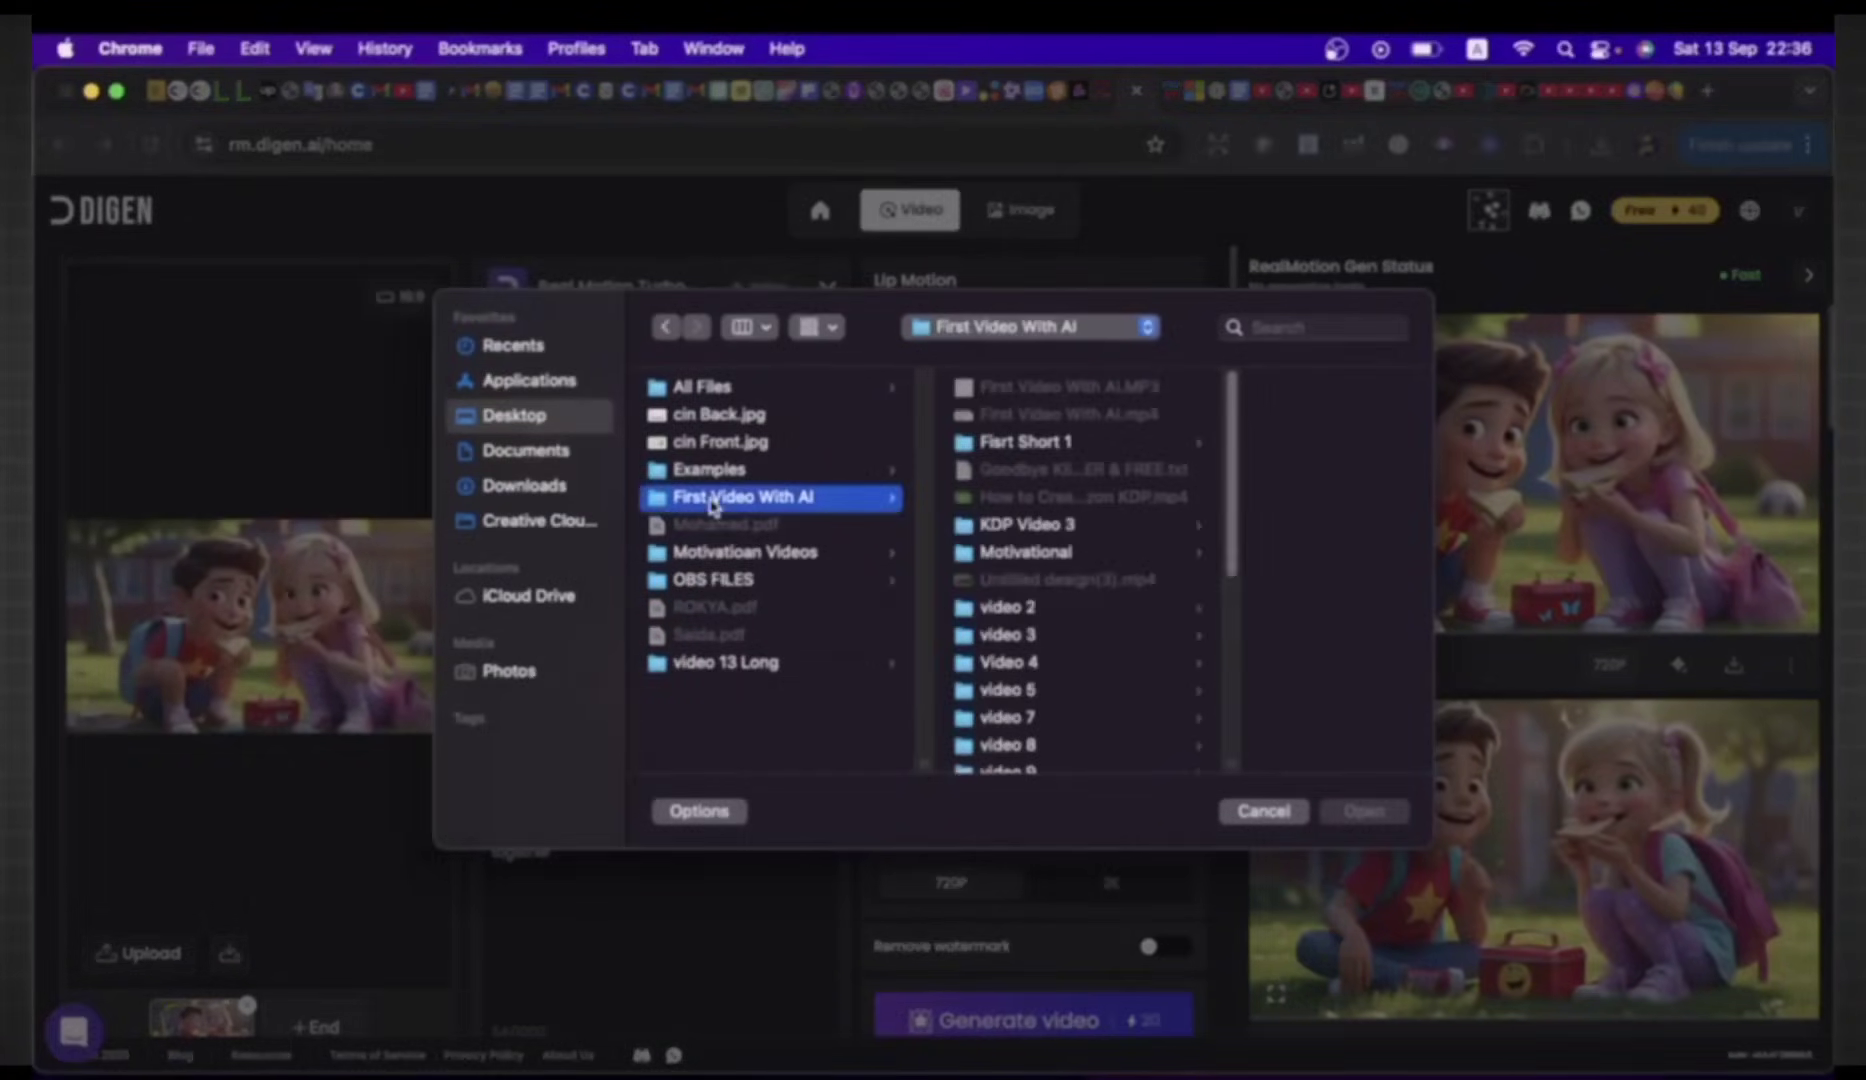
{"action": "scroll", "coordinate": [1213, 771], "scroll_direction": "down", "scroll_amount": 10}
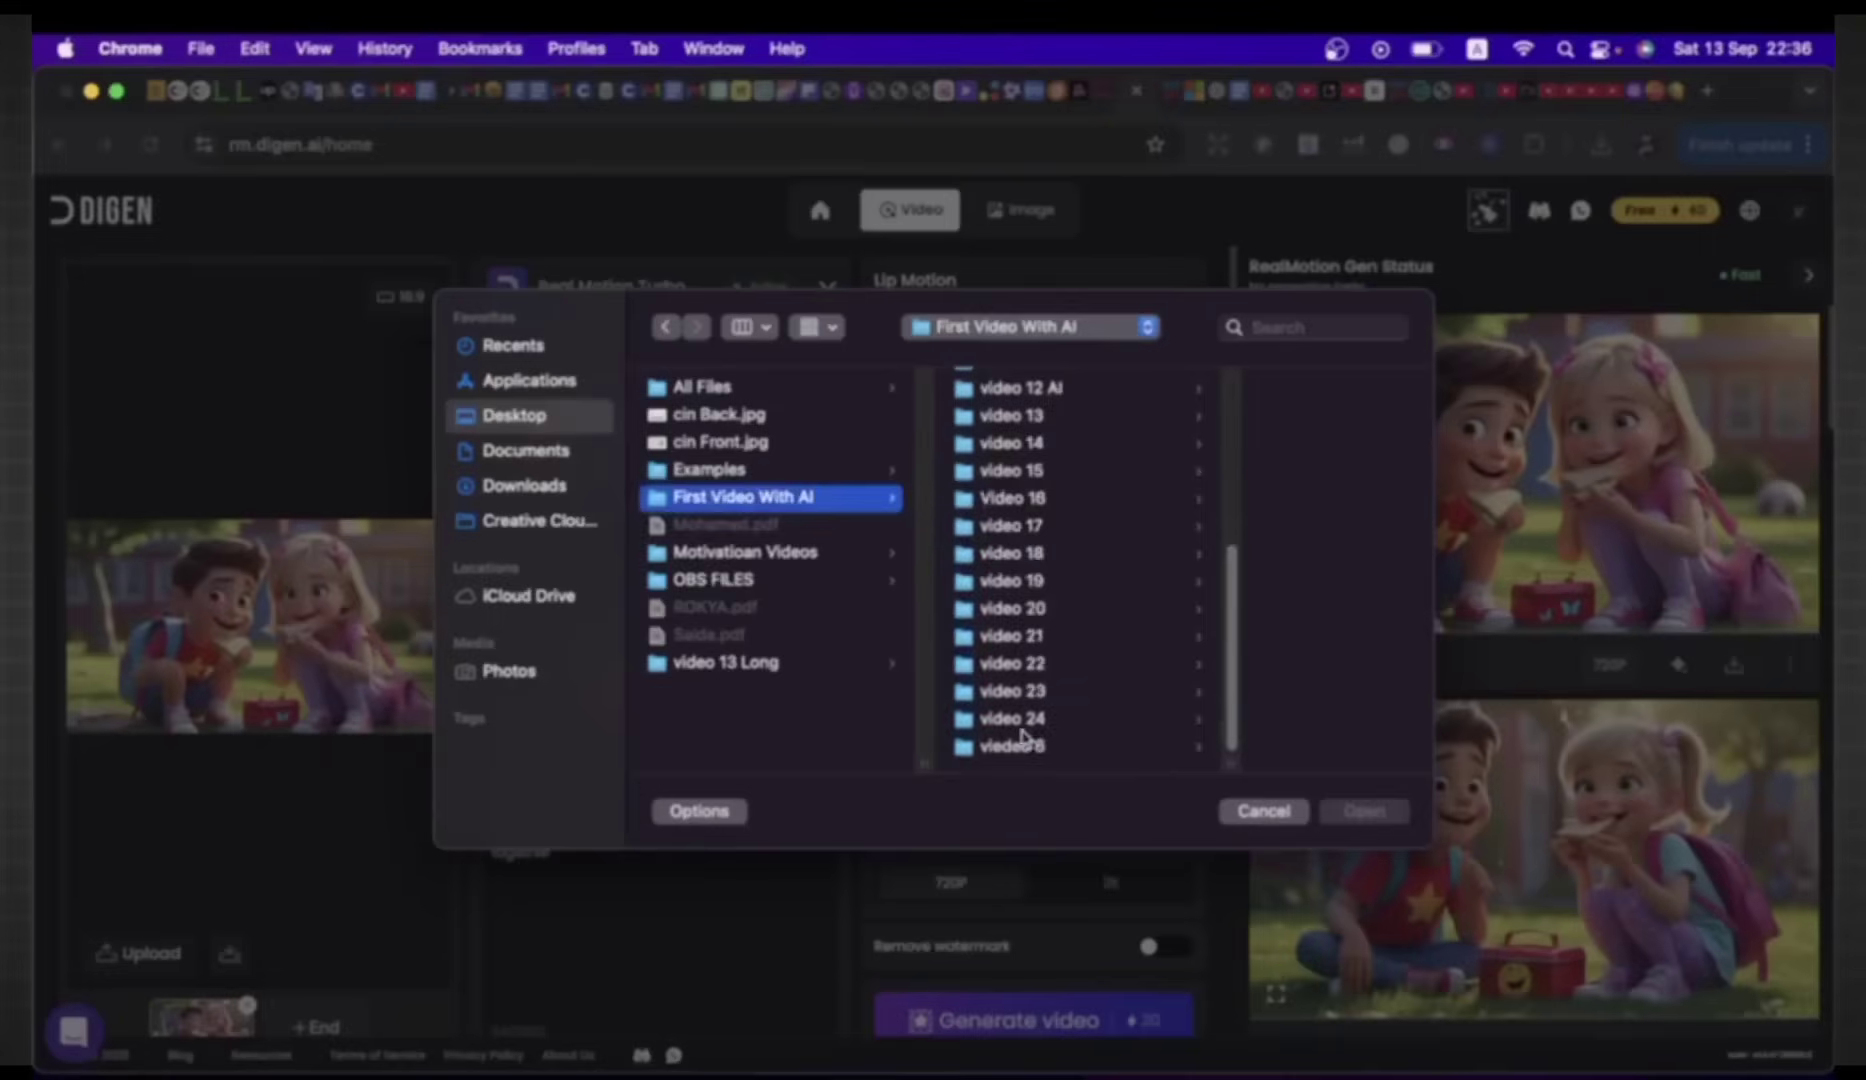
{"action": "left_click", "coordinate": [1013, 722]}
{"action": "left_click", "coordinate": [1200, 443]}
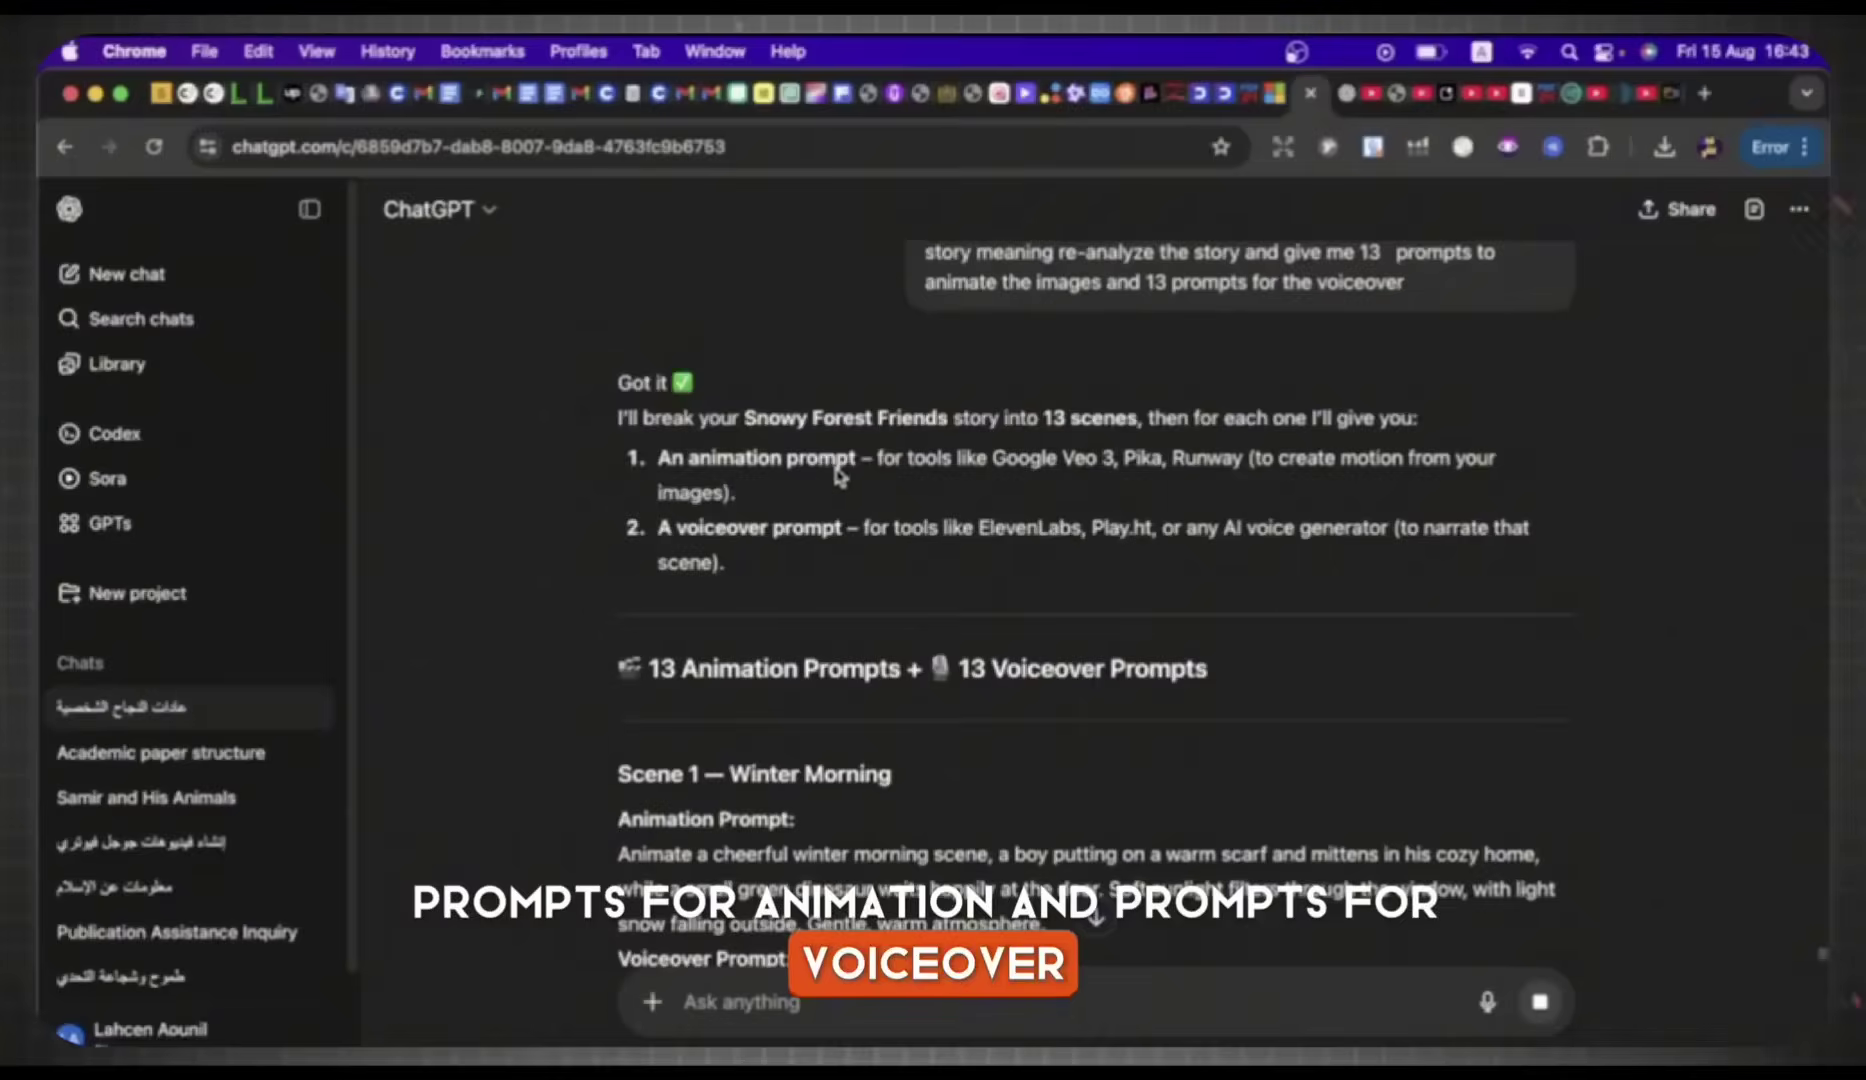
Select the Scene 1 prompt paragraph.
{"action": "scroll", "coordinate": [550, 738], "scroll_direction": "down", "scroll_amount": 3}
{"action": "scroll", "coordinate": [550, 738], "scroll_direction": "down", "scroll_amount": 5}
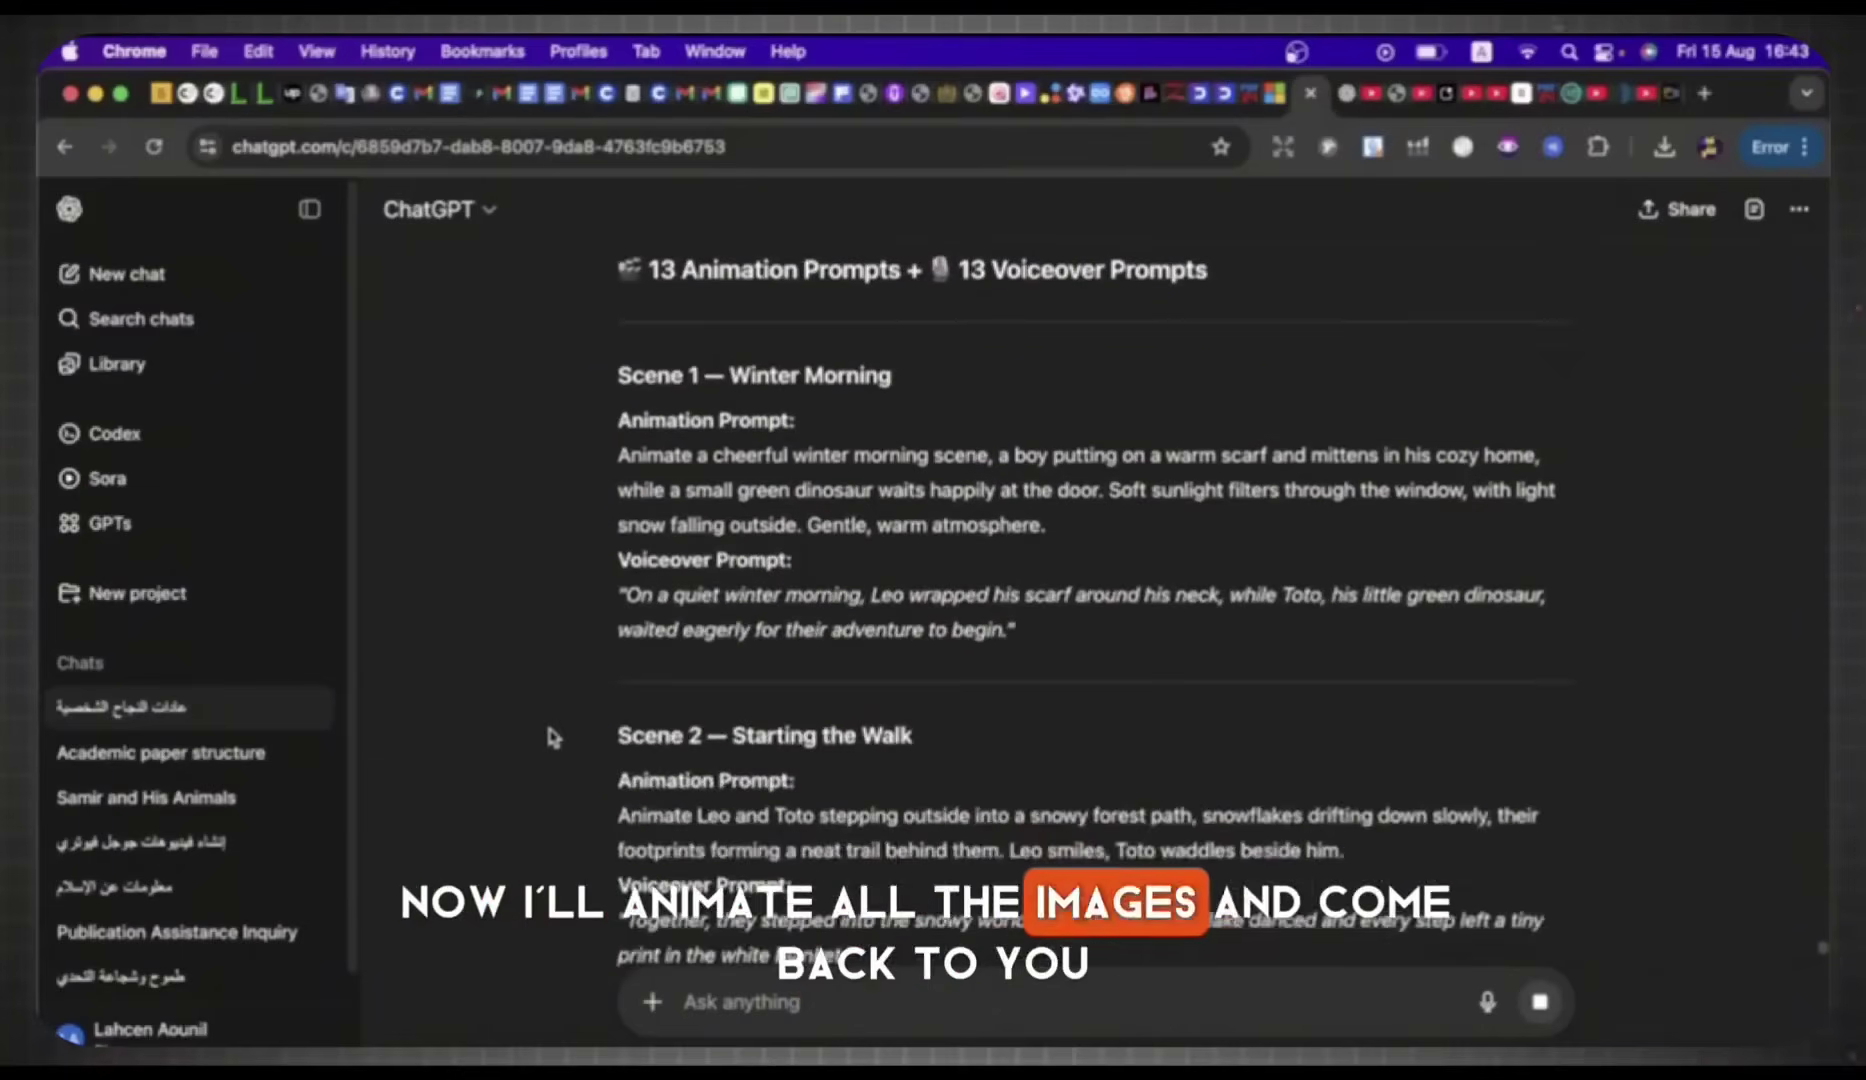
{"action": "triple_click", "coordinate": [688, 455]}
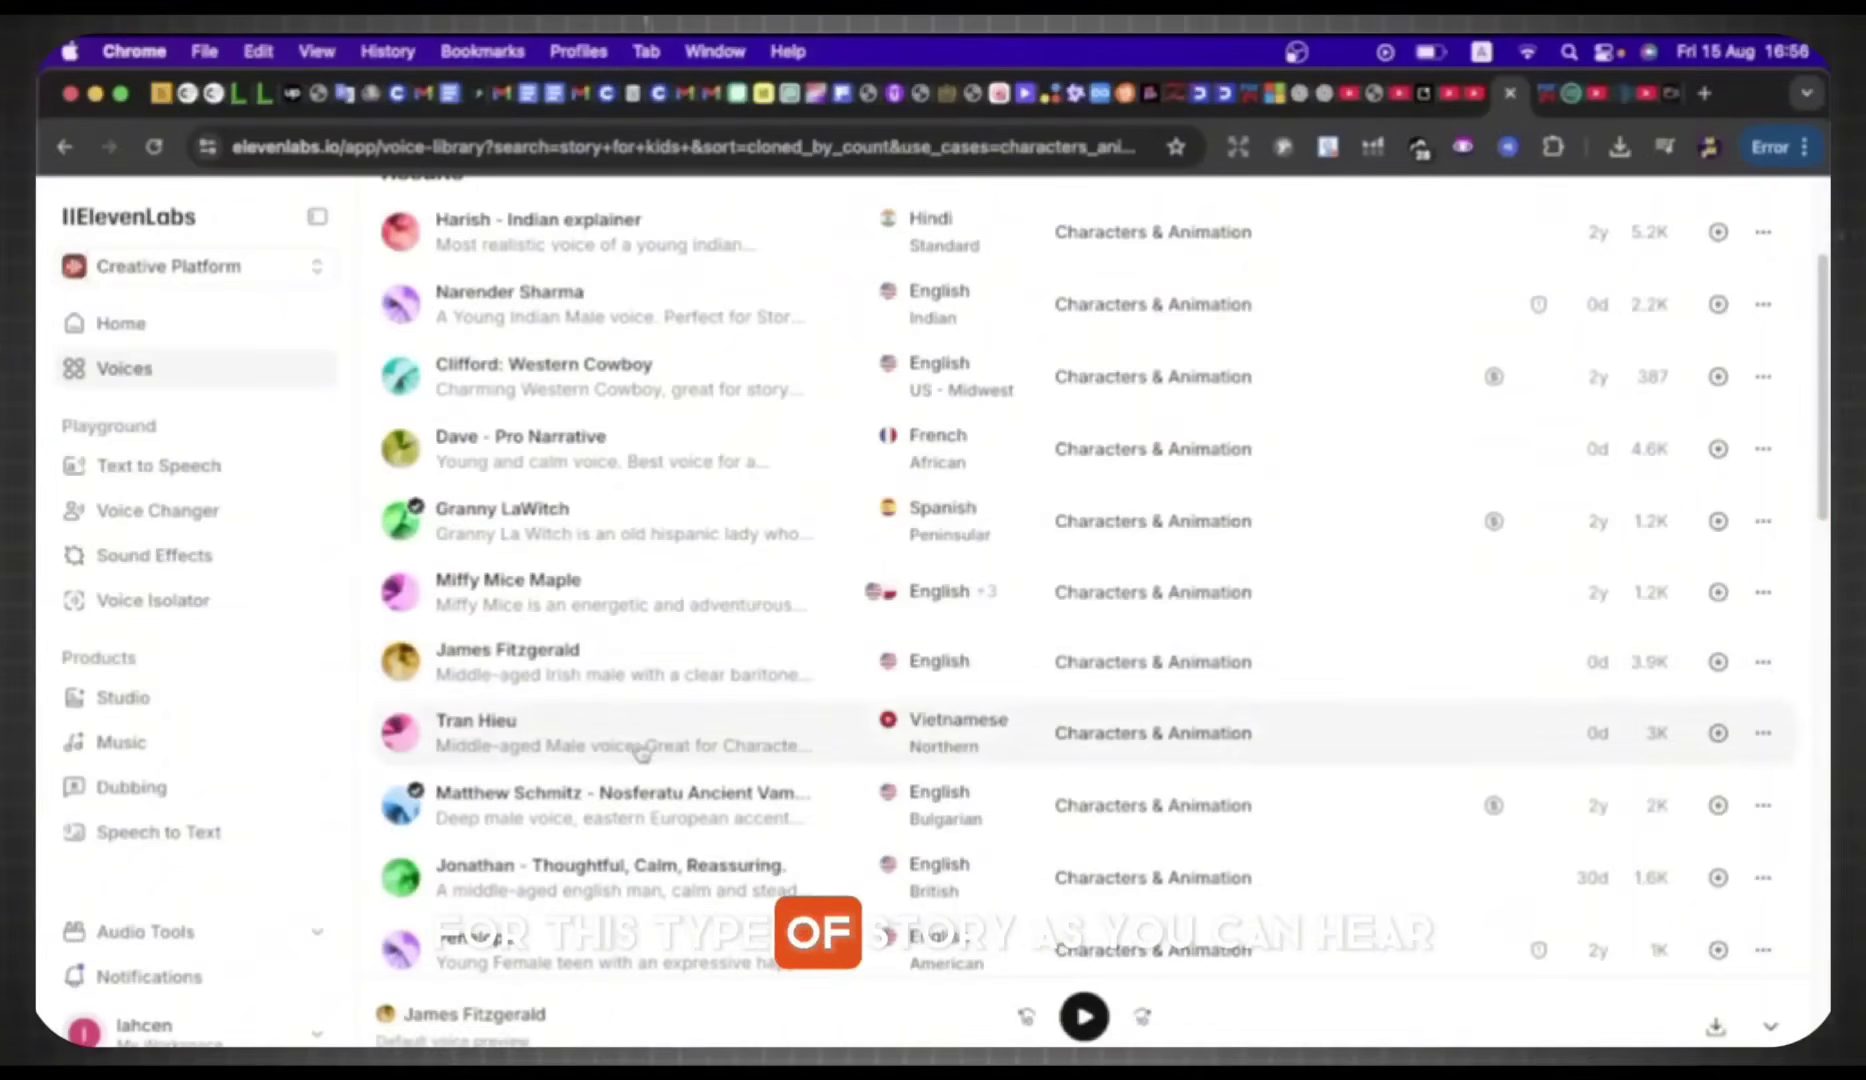
Add the Irish narrator voice, select it in Text to Speech, and paste the Scene 1 voiceover.
{"action": "left_click", "coordinate": [1720, 666]}
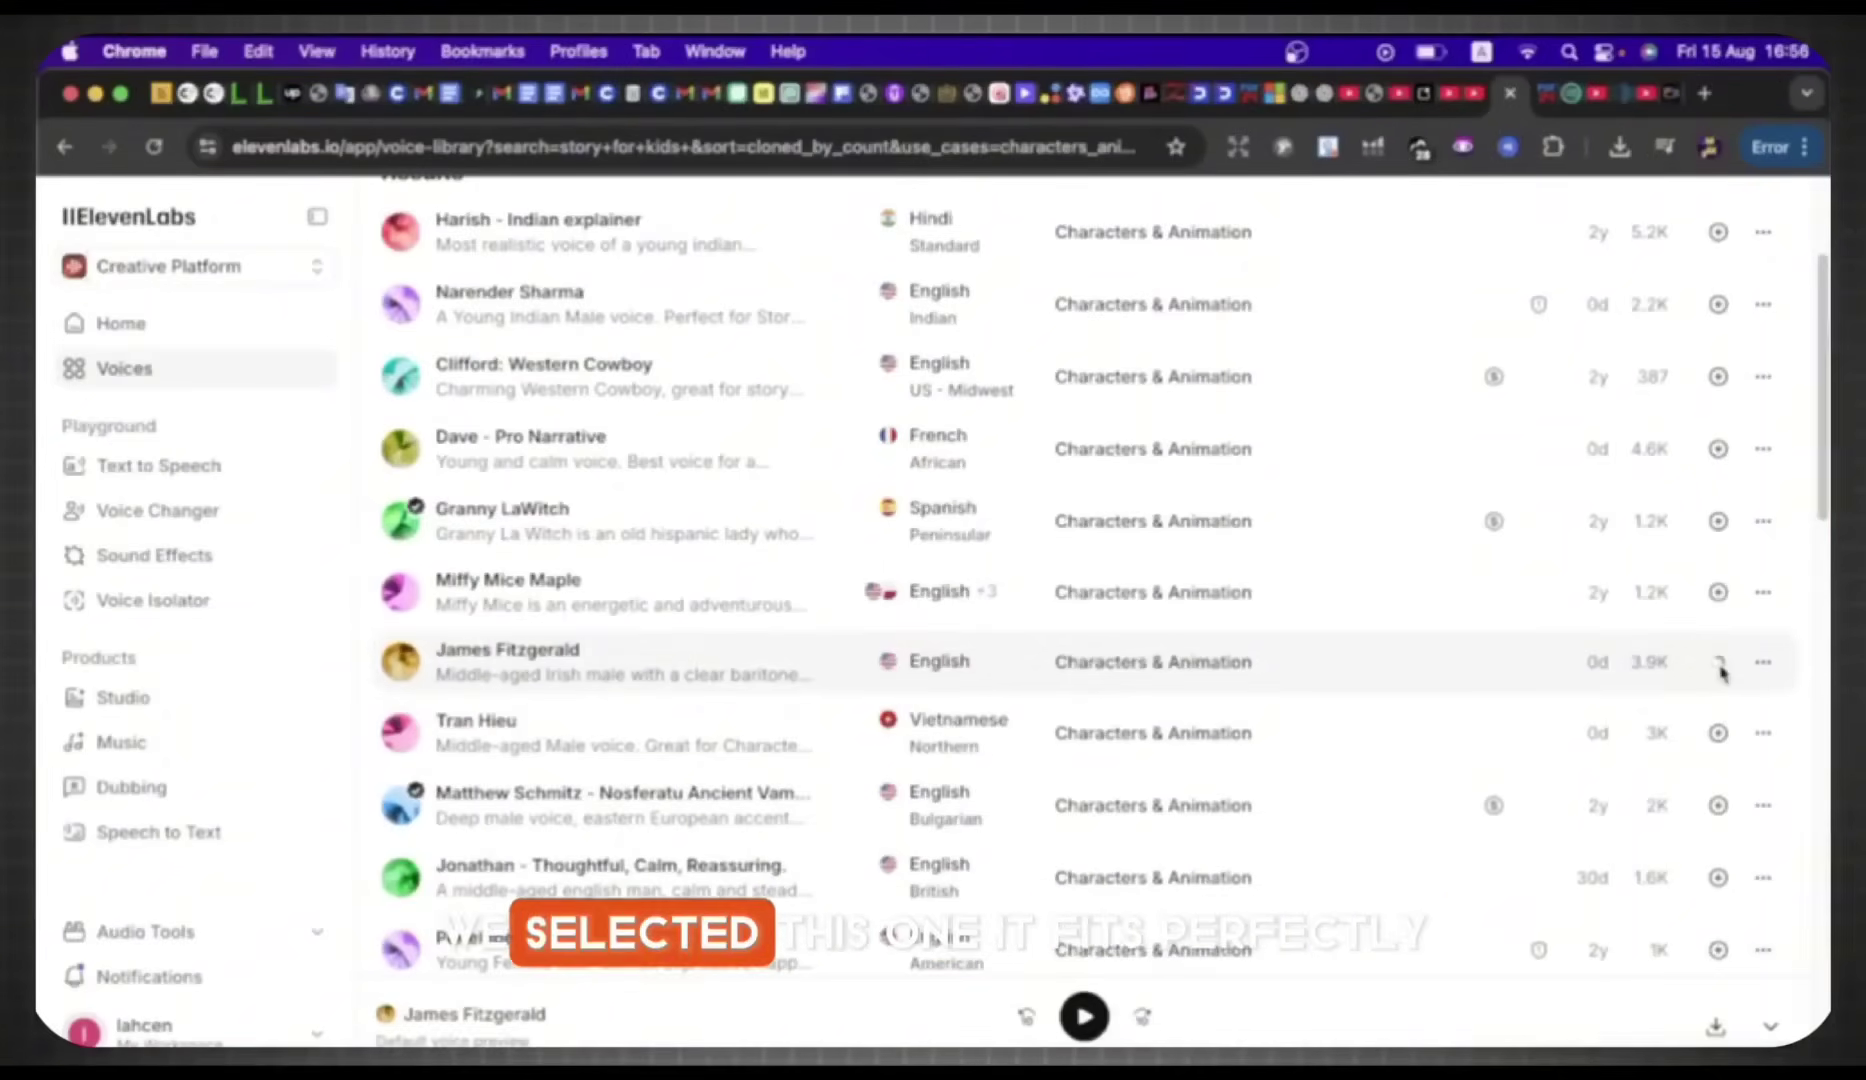
{"action": "left_click", "coordinate": [142, 472]}
{"action": "left_click", "coordinate": [1374, 414]}
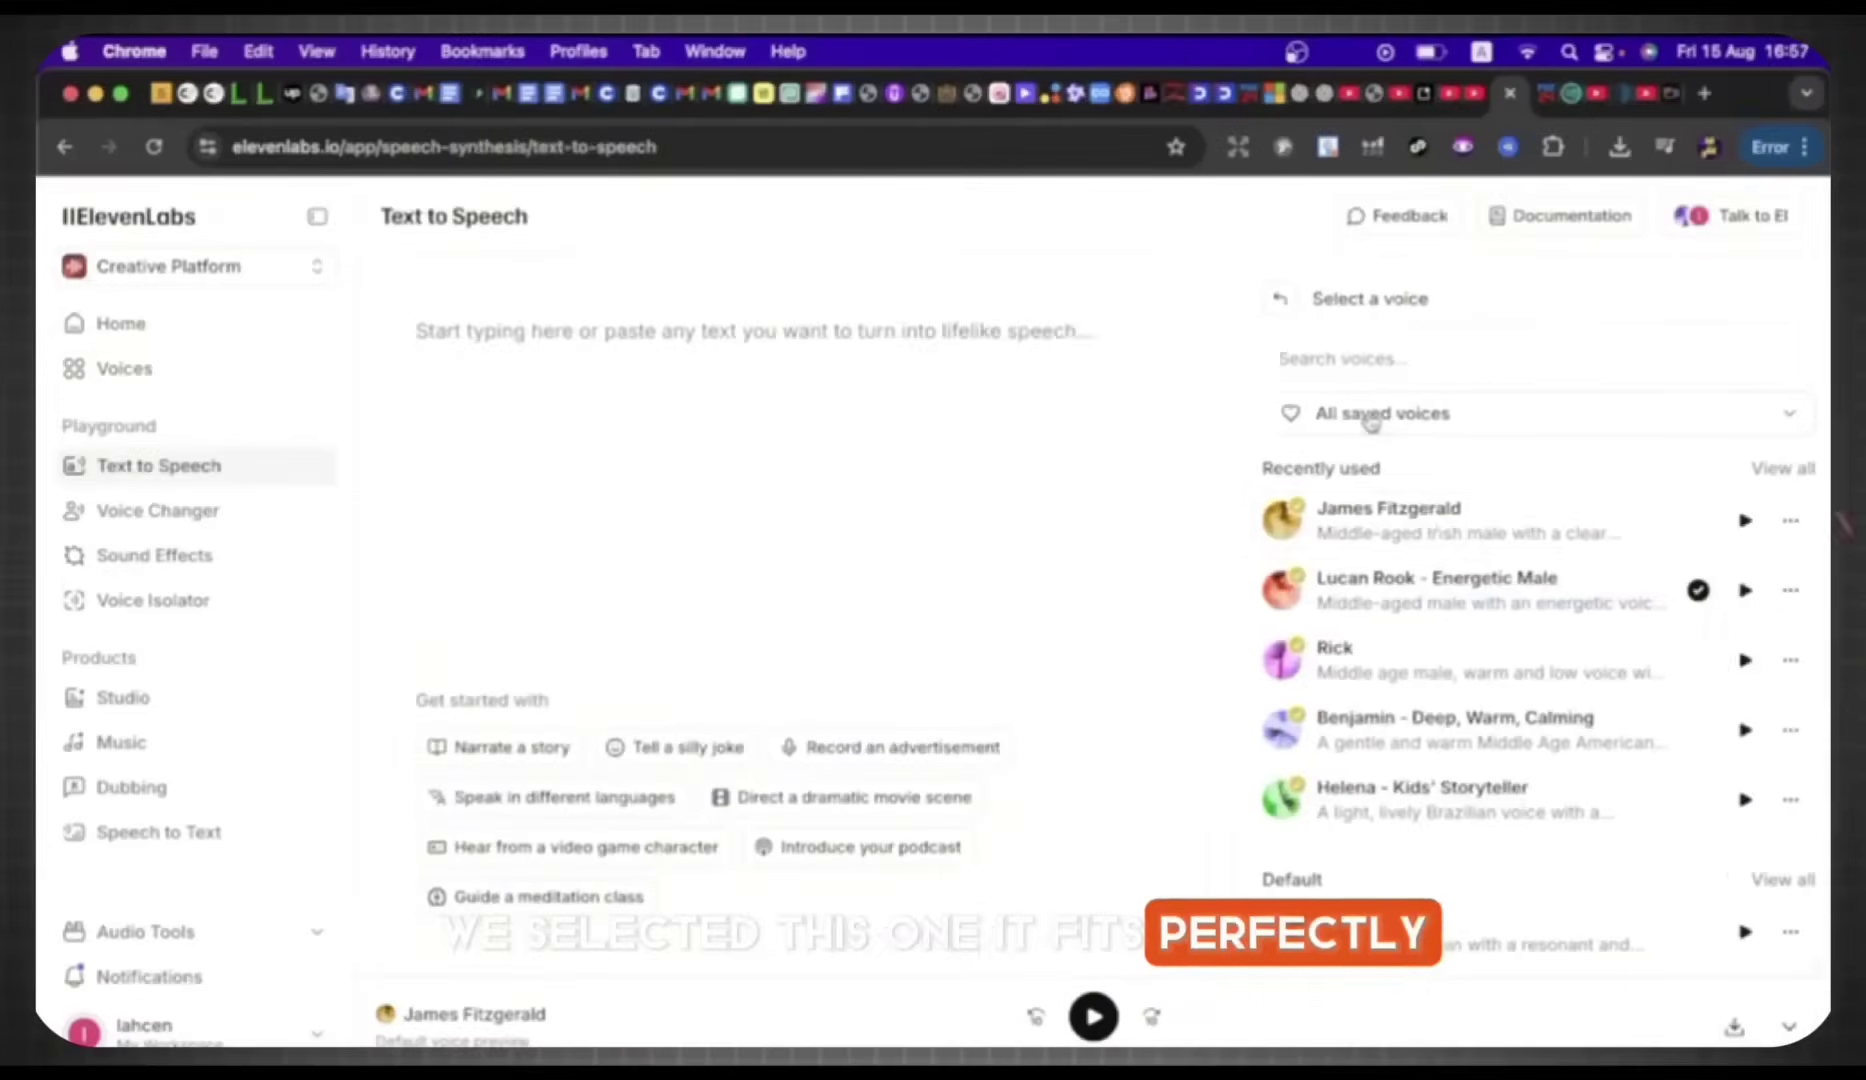
{"action": "left_click", "coordinate": [1395, 522]}
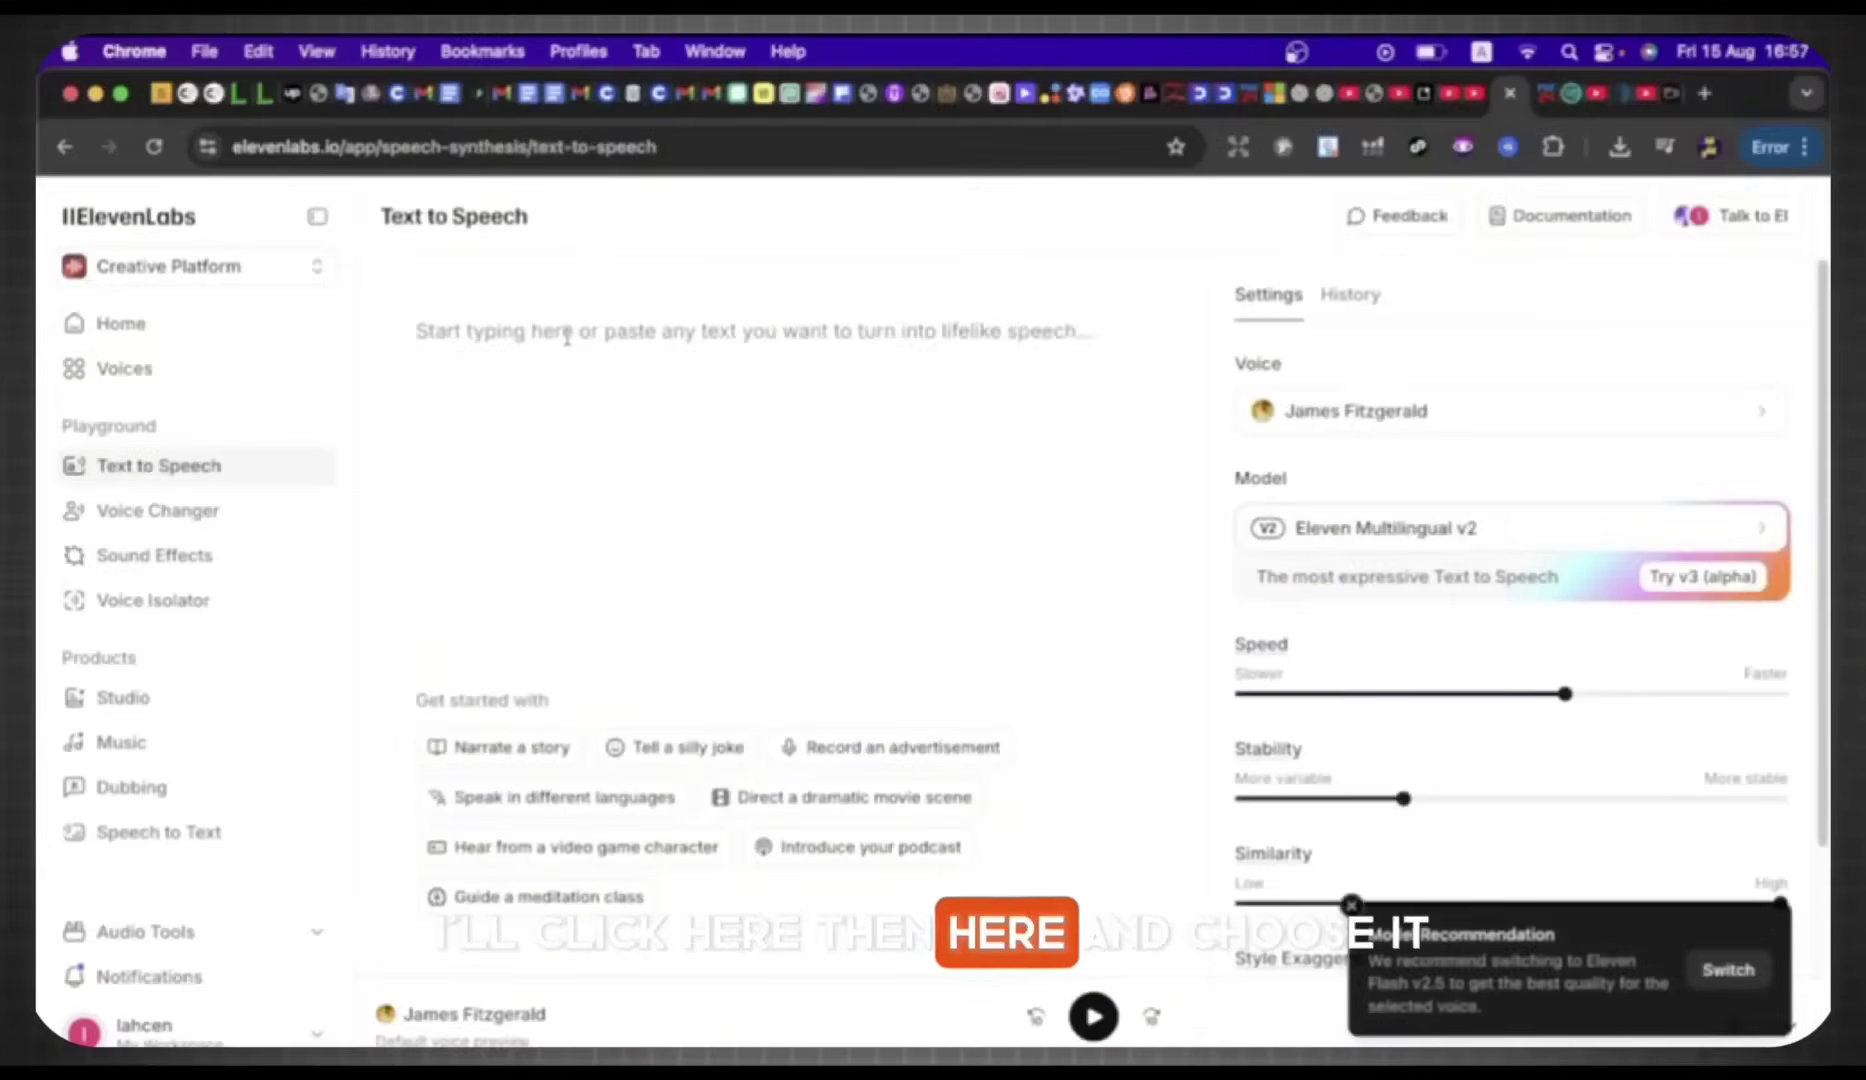
{"action": "left_click", "coordinate": [566, 336]}
{"action": "type", "text": "On a quiet winter morning, Leo wrapped his scarf around his neck, while Toto, his little green dinosaur, waited eagerly for their adventure to begin."}
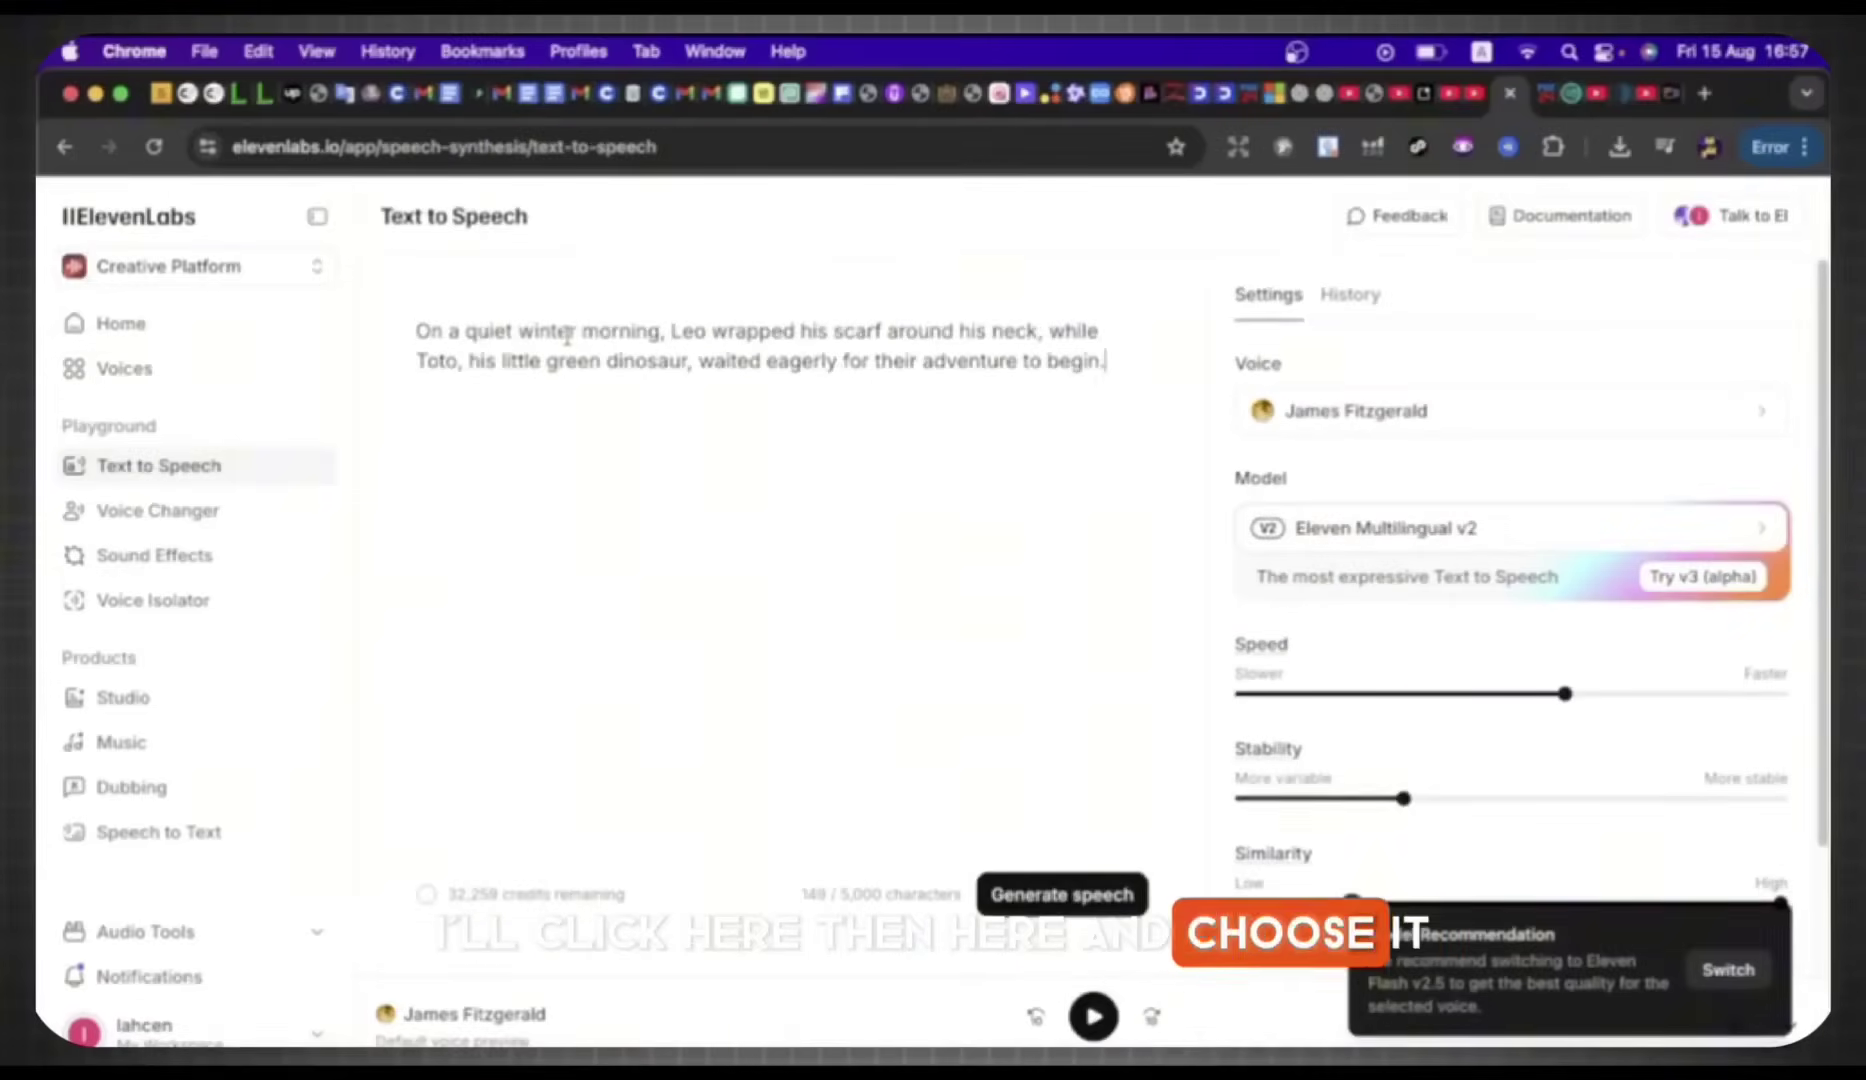
Copy the Scene 2 voiceover from ChatGPT and paste it after Scene 1.
{"action": "left_click", "coordinate": [1328, 93]}
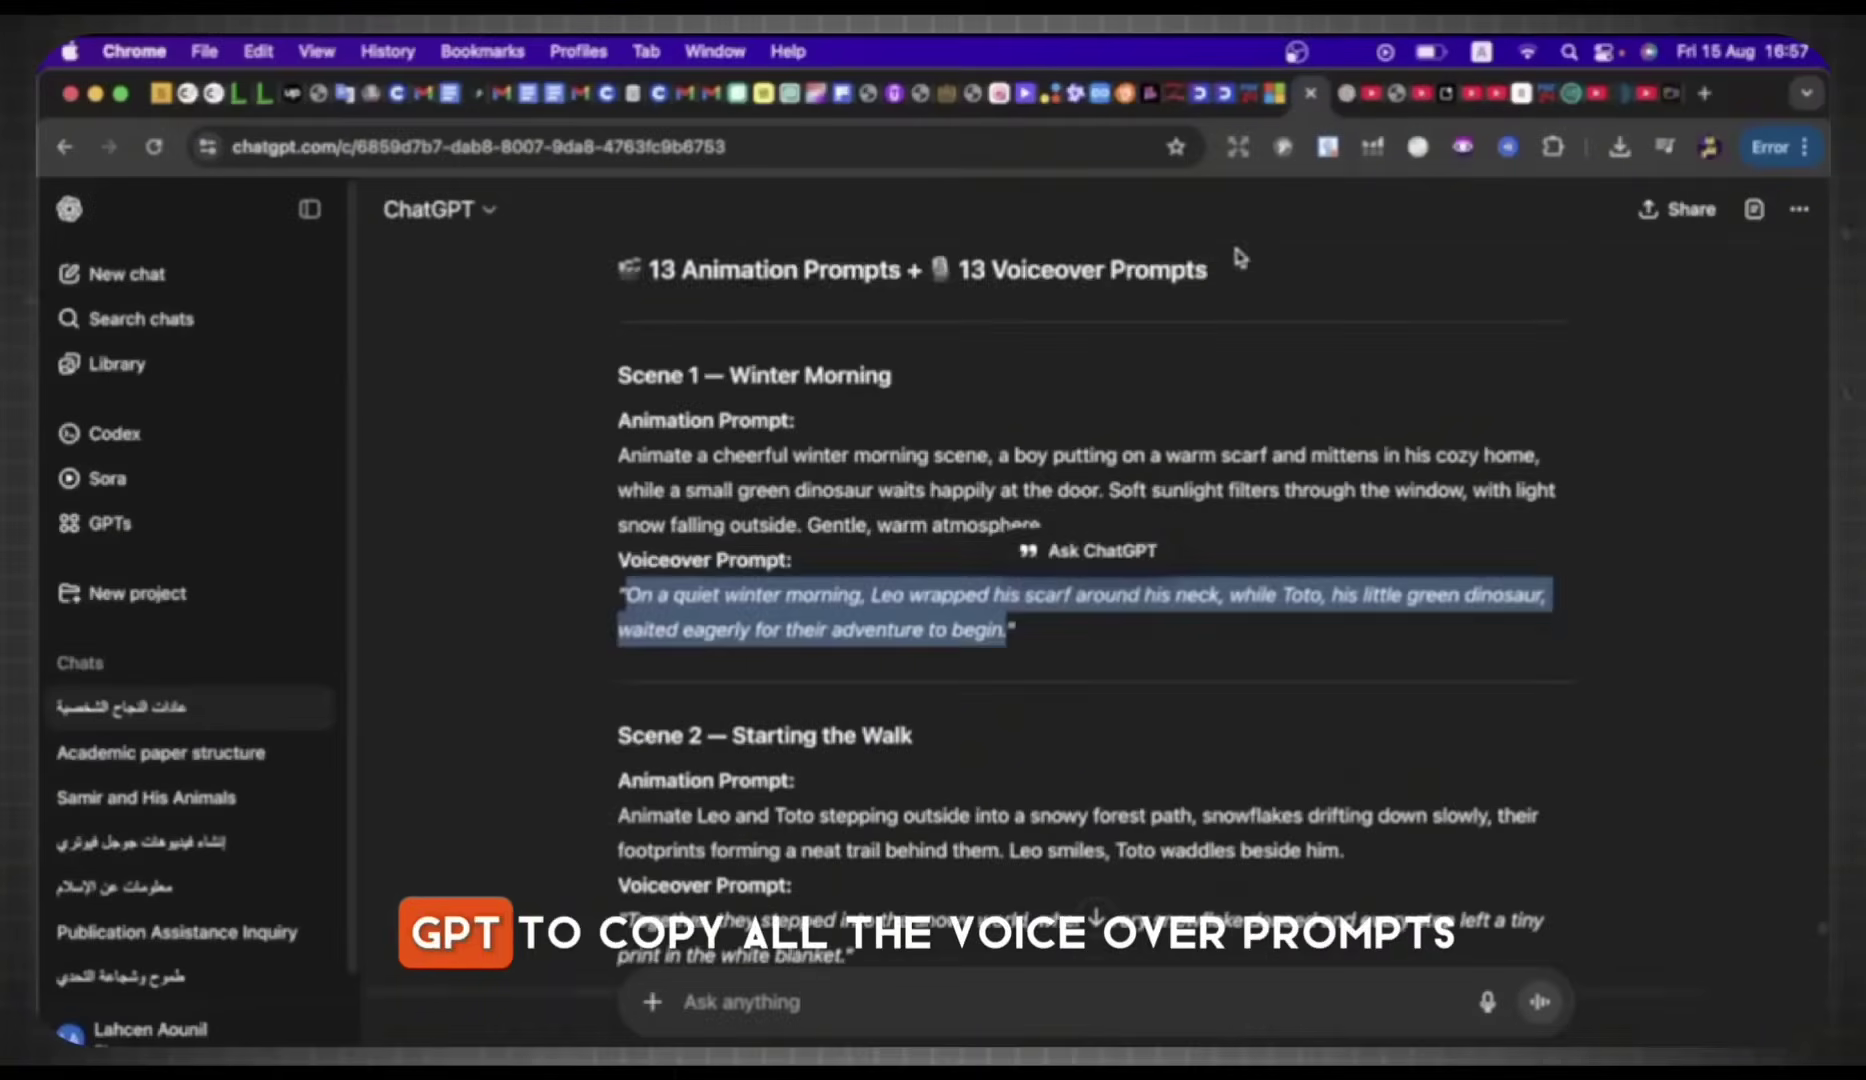
{"action": "left_click", "coordinate": [446, 720]}
{"action": "scroll", "coordinate": [446, 720], "scroll_direction": "down", "scroll_amount": 4}
{"action": "left_click_drag", "start_coordinate": [853, 606], "coordinate": [620, 570]}
{"action": "key", "text": "super+c"}
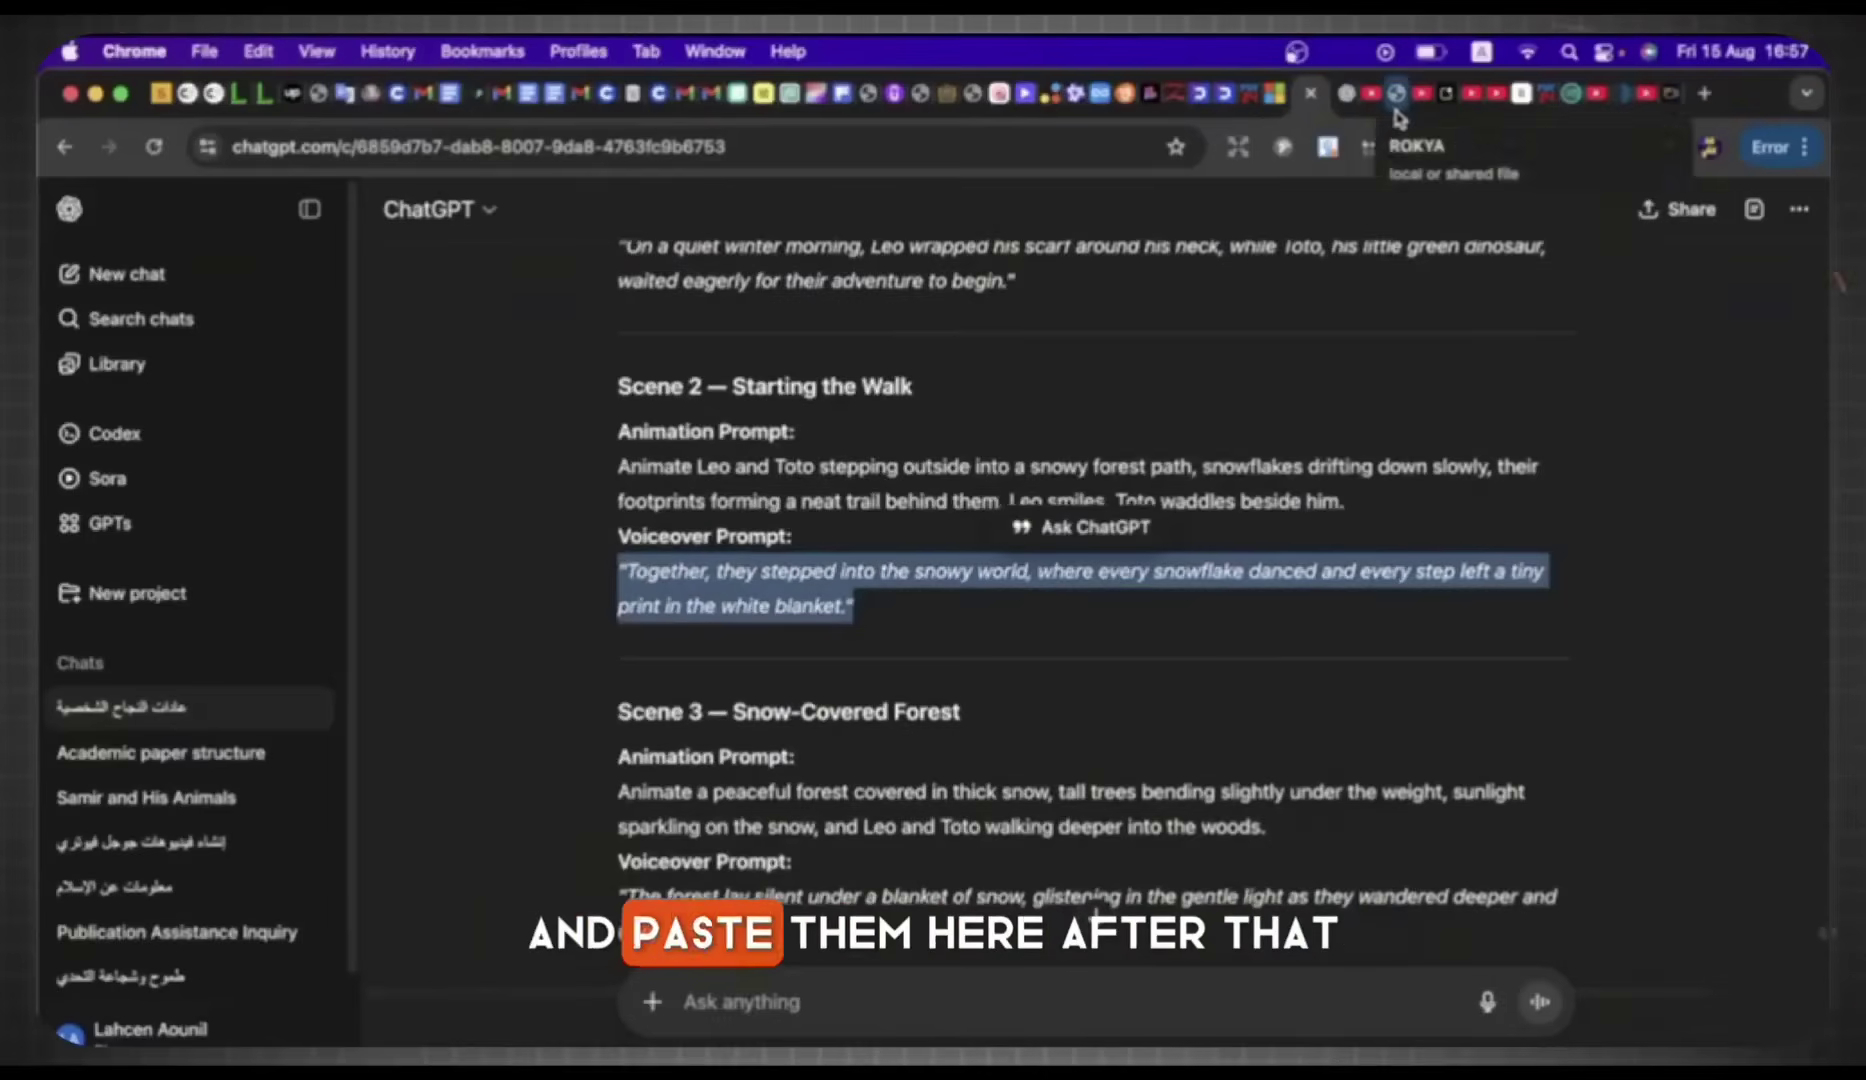
{"action": "left_click", "coordinate": [1521, 93]}
{"action": "key", "text": "super+v"}
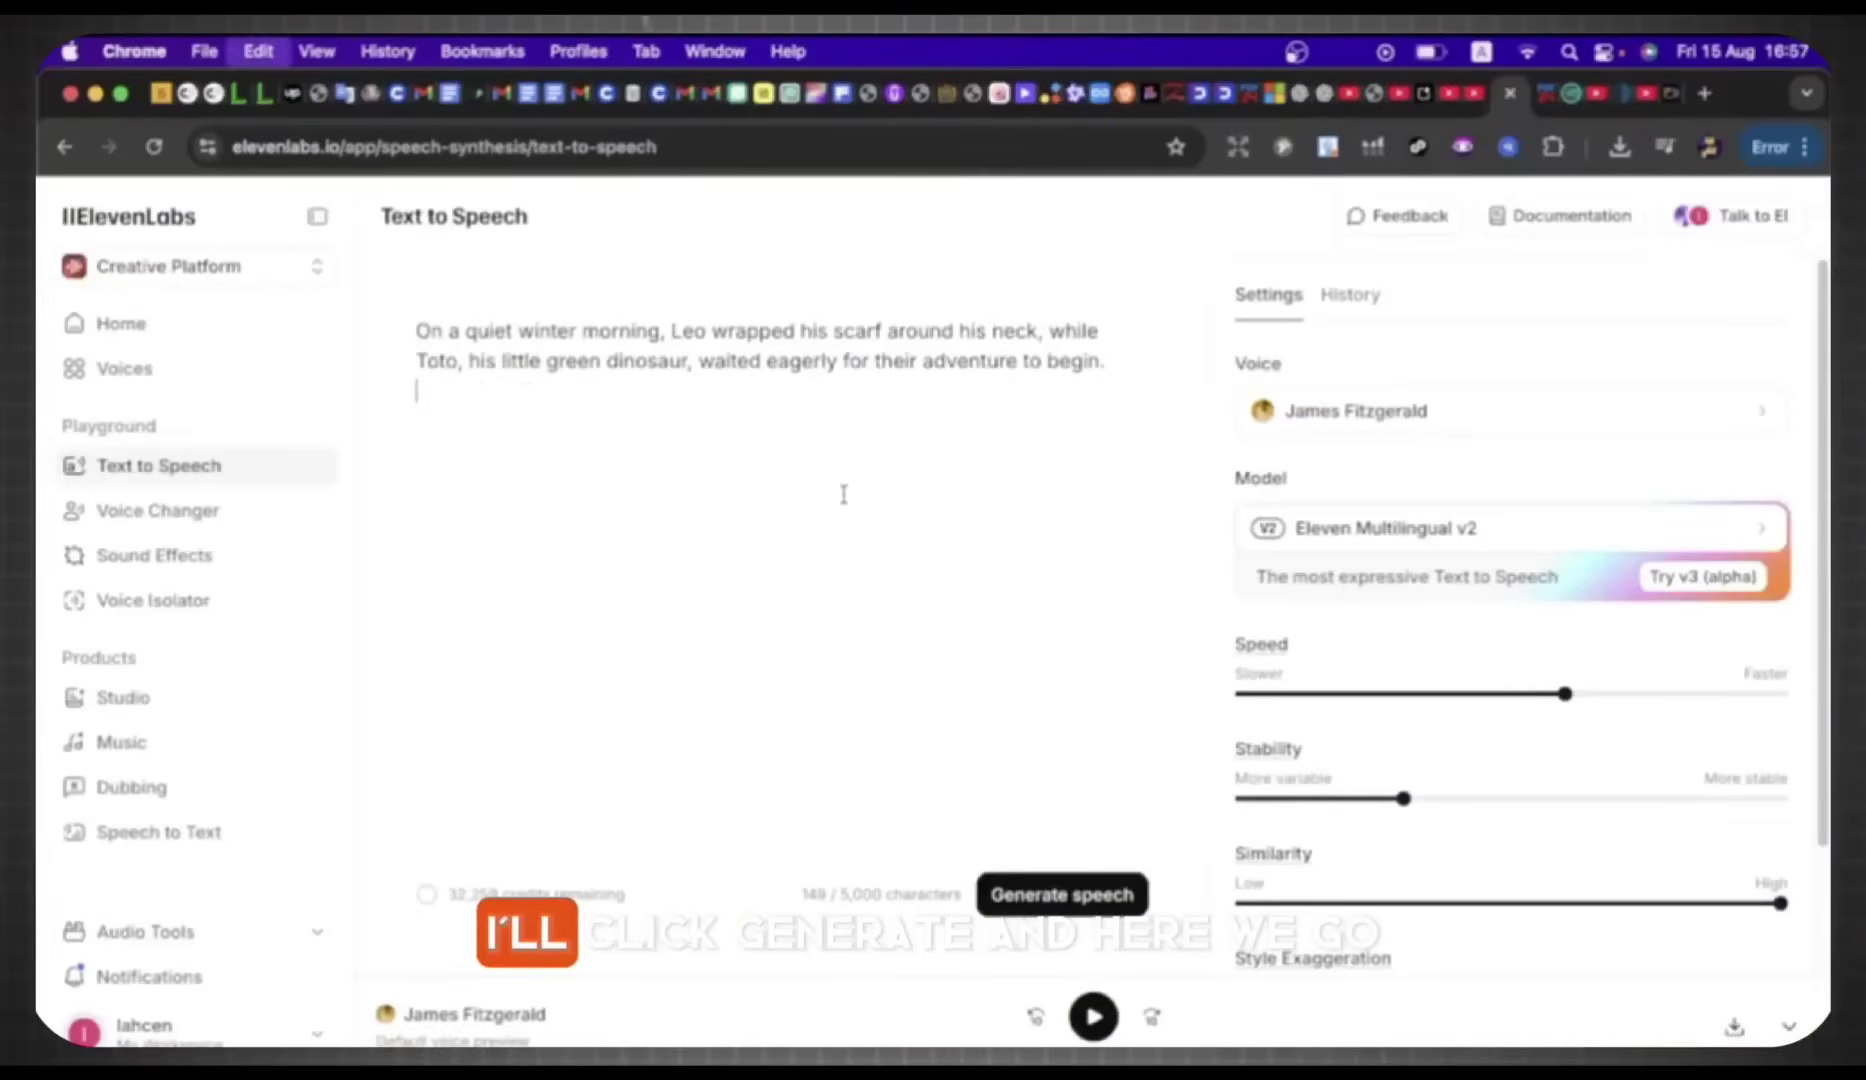